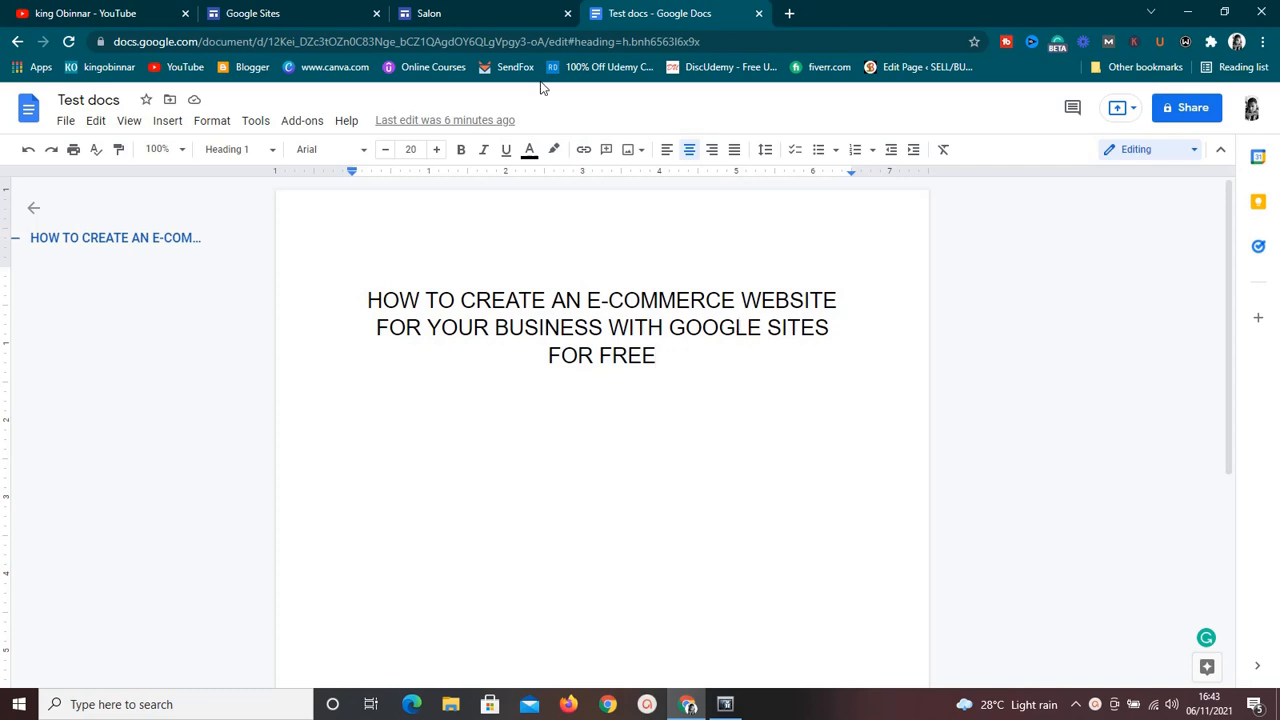
Switch to the Salon site preview and look over its home page.
{"action": "left_click", "coordinate": [494, 18]}
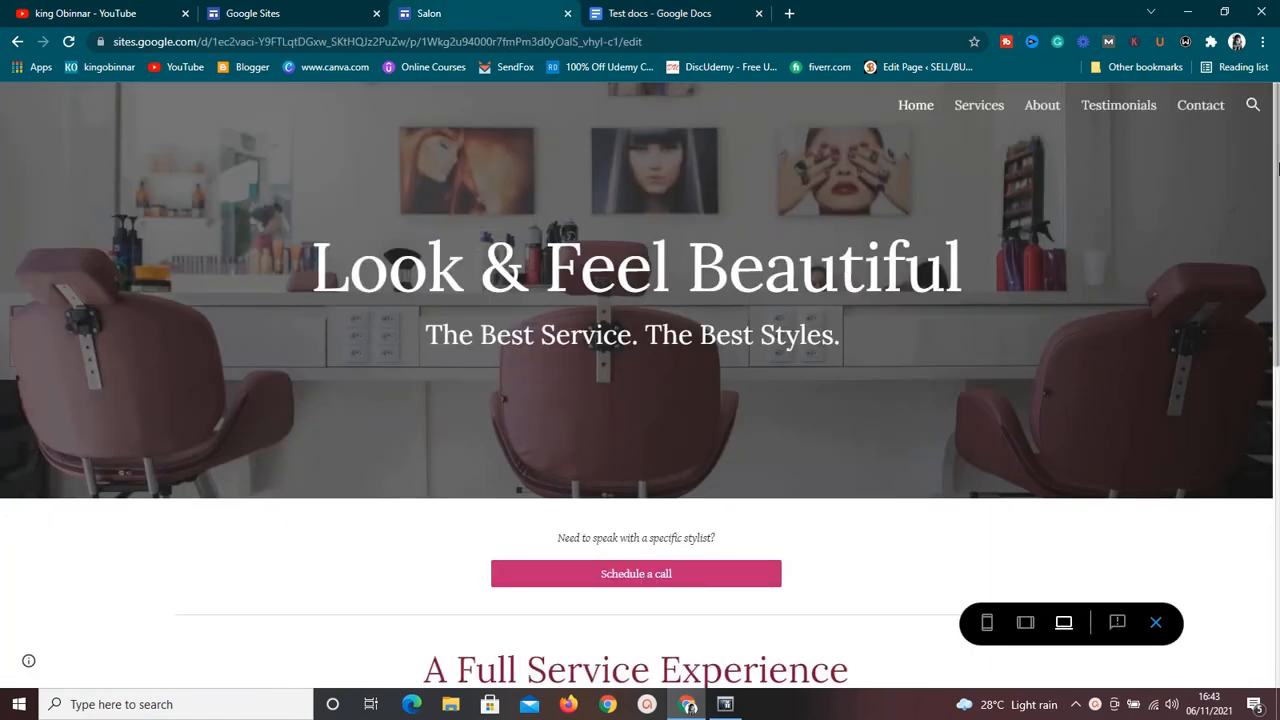
{"action": "scroll", "coordinate": [1275, 290], "scroll_direction": "down", "scroll_amount": 3}
{"action": "left_click_drag", "start_coordinate": [1275, 290], "coordinate": [1276, 130]}
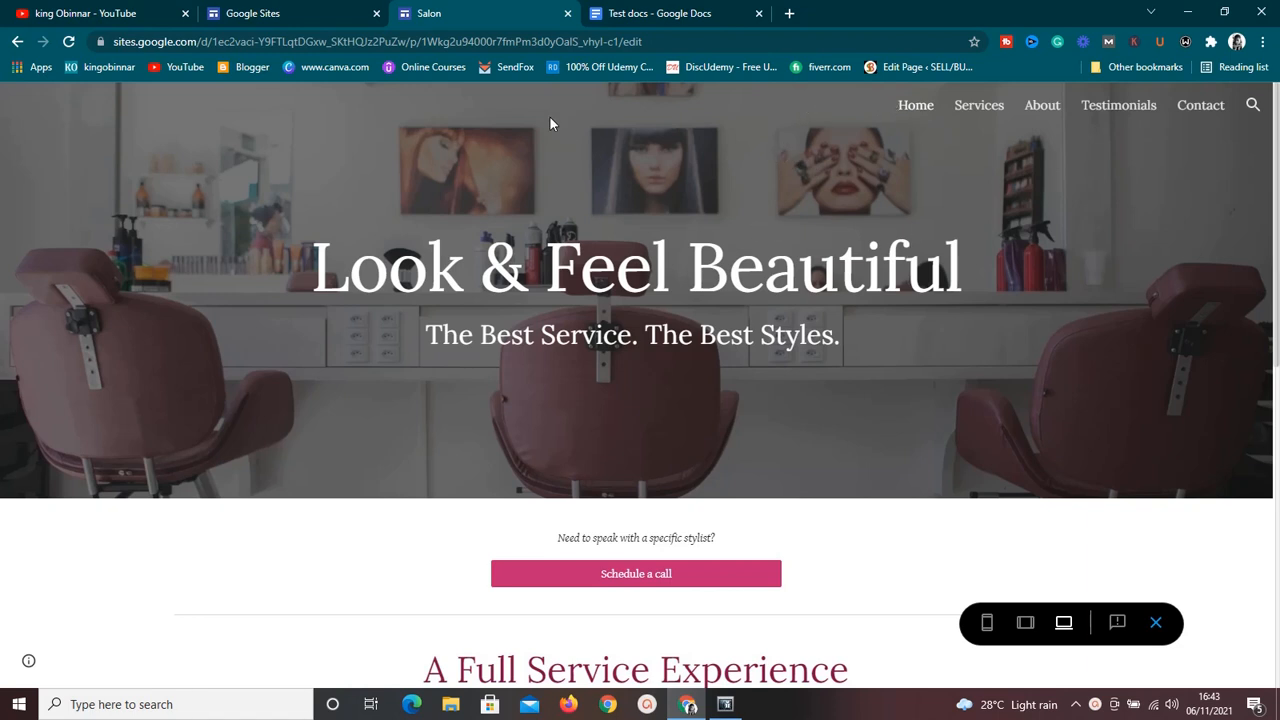
Switch to the YouTube channel and look through its uploaded videos.
{"action": "left_click", "coordinate": [95, 13]}
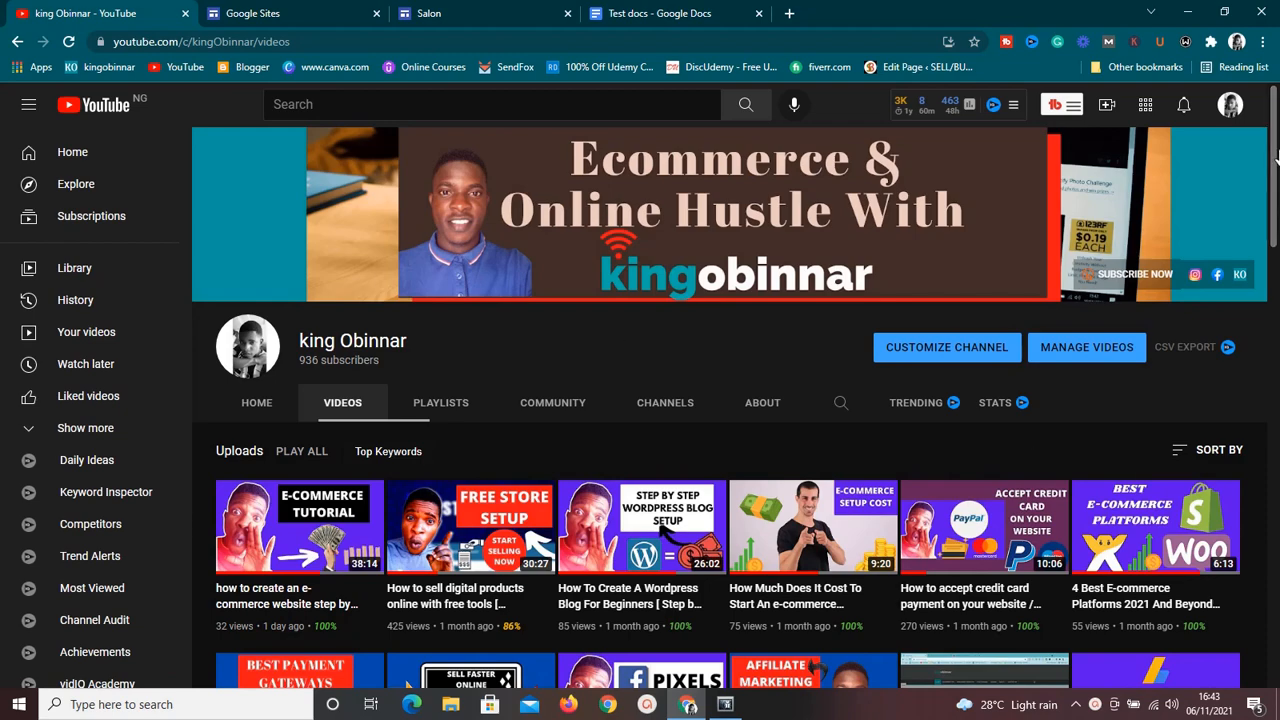
{"action": "left_click_drag", "start_coordinate": [1276, 147], "coordinate": [1271, 339]}
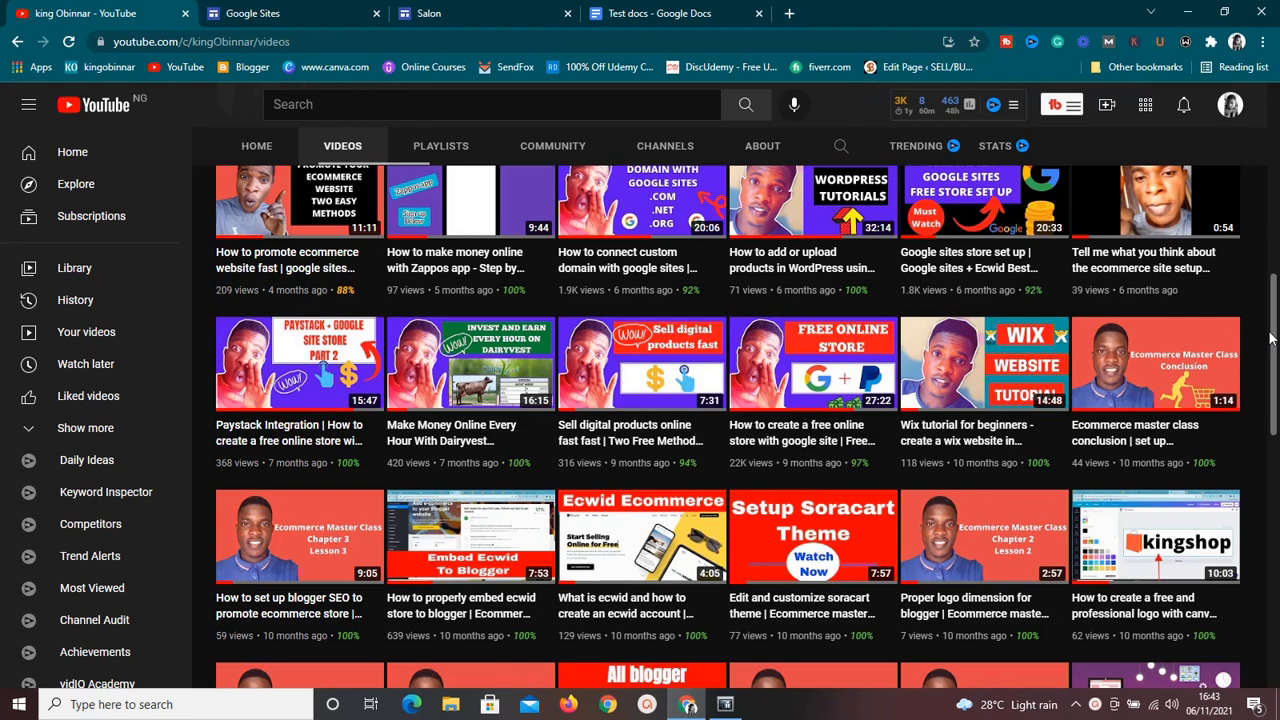
{"action": "scroll", "coordinate": [1270, 338], "scroll_direction": "up", "scroll_amount": 7}
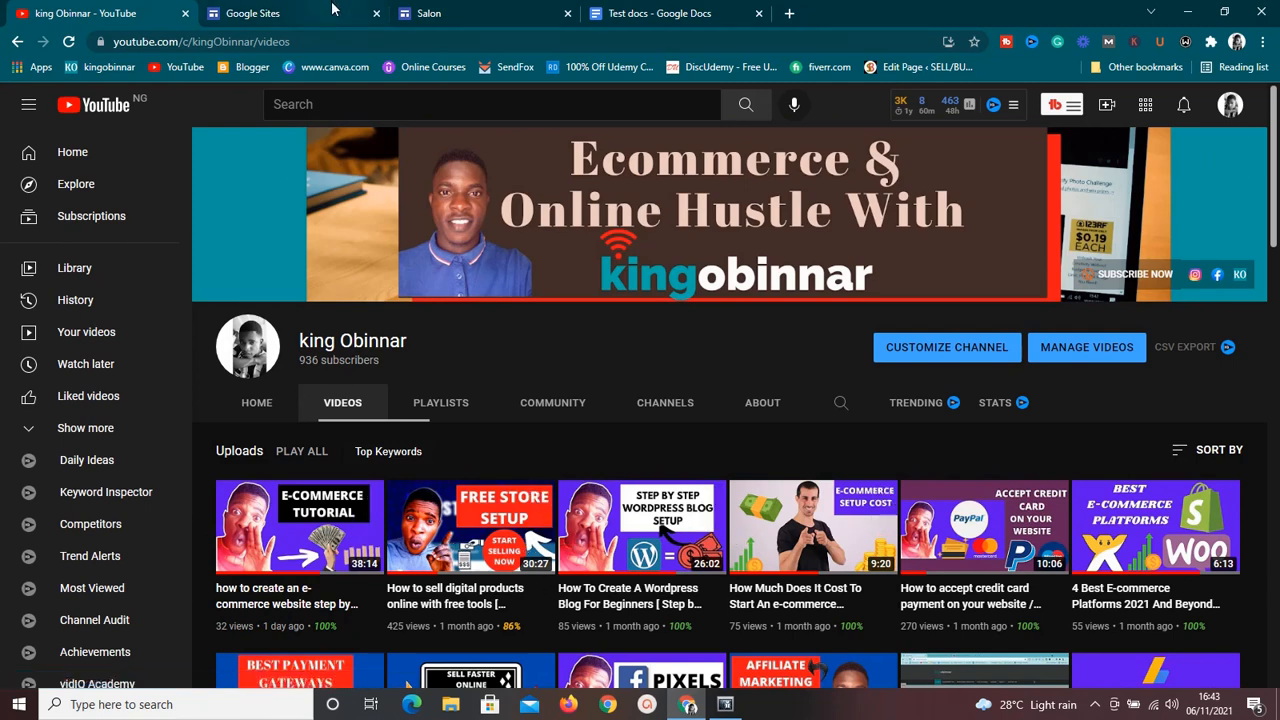
Return to the Salon site preview and examine the home page's banner, service images and description text.
{"action": "left_click", "coordinate": [406, 13]}
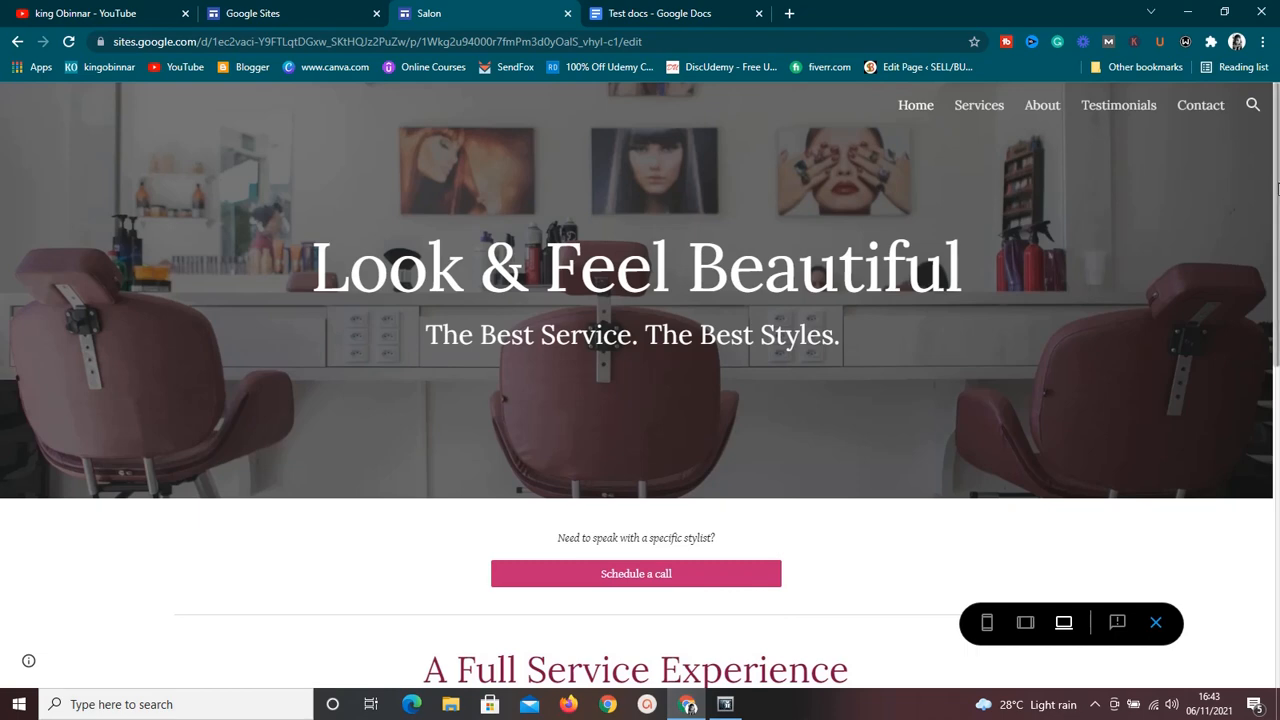
{"action": "scroll", "coordinate": [1277, 190], "scroll_direction": "down", "scroll_amount": 1}
{"action": "scroll", "coordinate": [1270, 408], "scroll_direction": "down", "scroll_amount": 5}
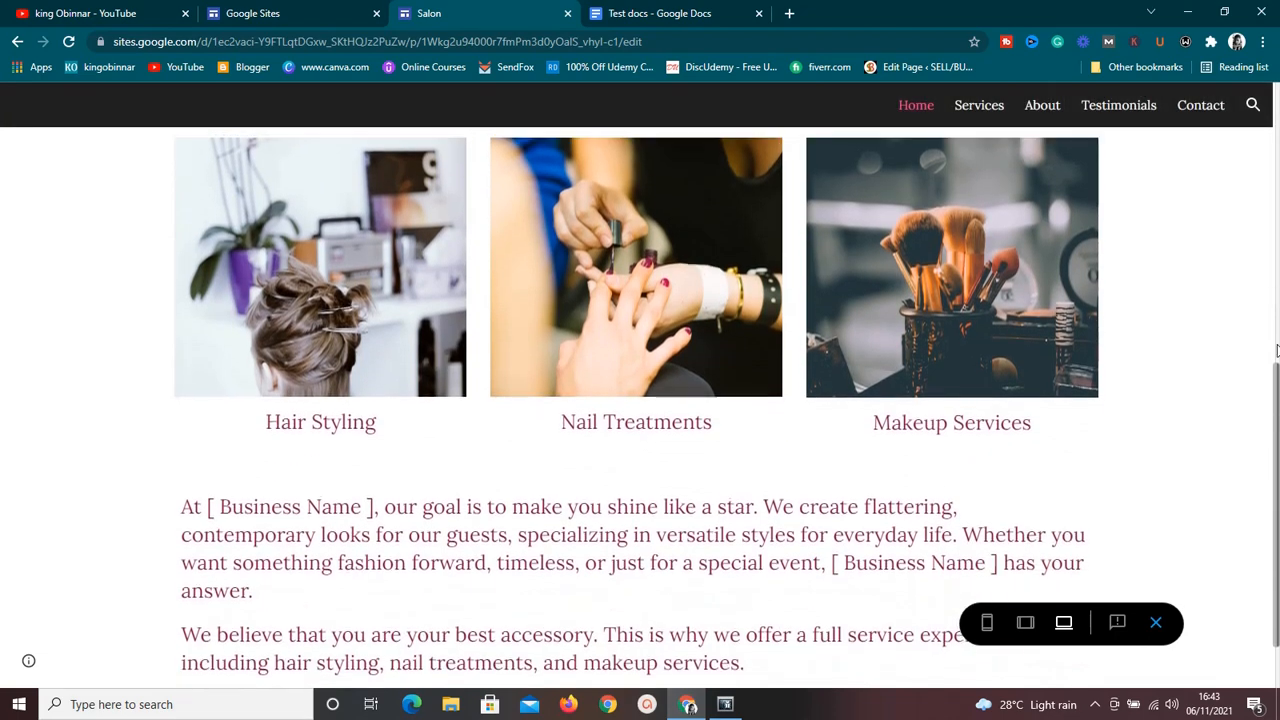
{"action": "scroll", "coordinate": [1270, 408], "scroll_direction": "up", "scroll_amount": 6}
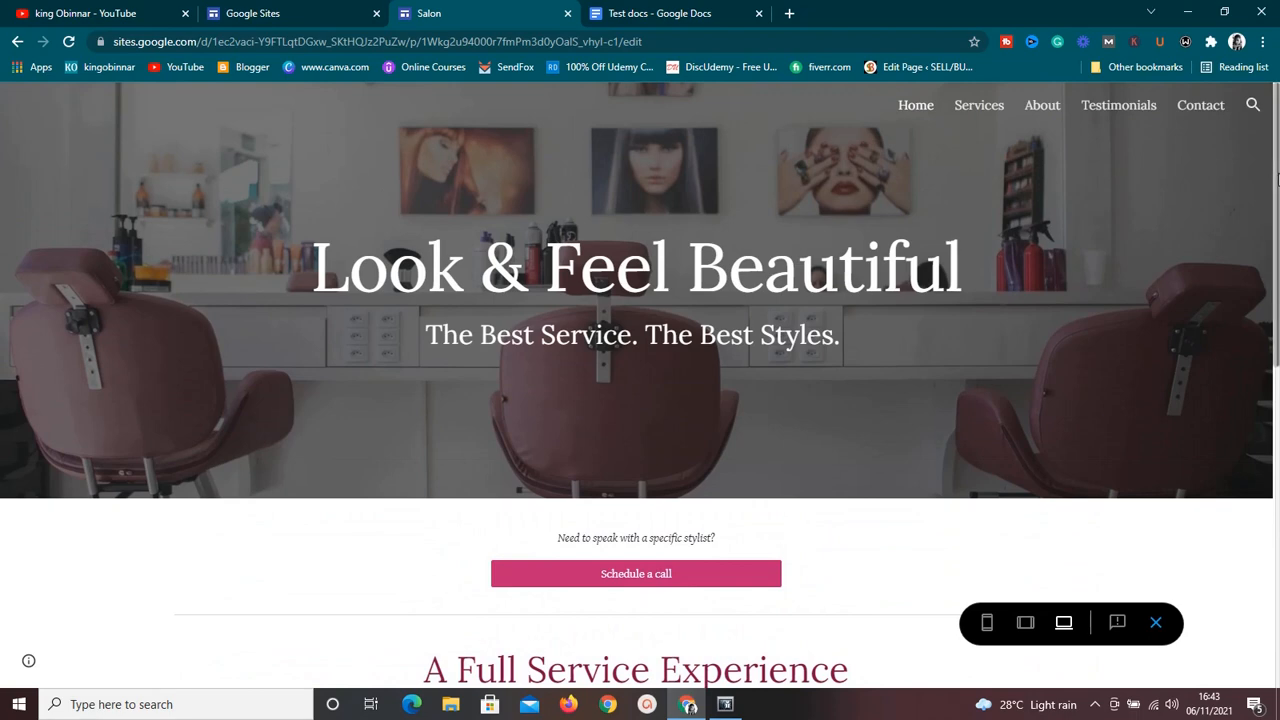
{"action": "scroll", "coordinate": [1277, 180], "scroll_direction": "down", "scroll_amount": 1}
{"action": "scroll", "coordinate": [1277, 182], "scroll_direction": "up", "scroll_amount": 1}
{"action": "left_click_drag", "start_coordinate": [1277, 215], "coordinate": [1277, 172]}
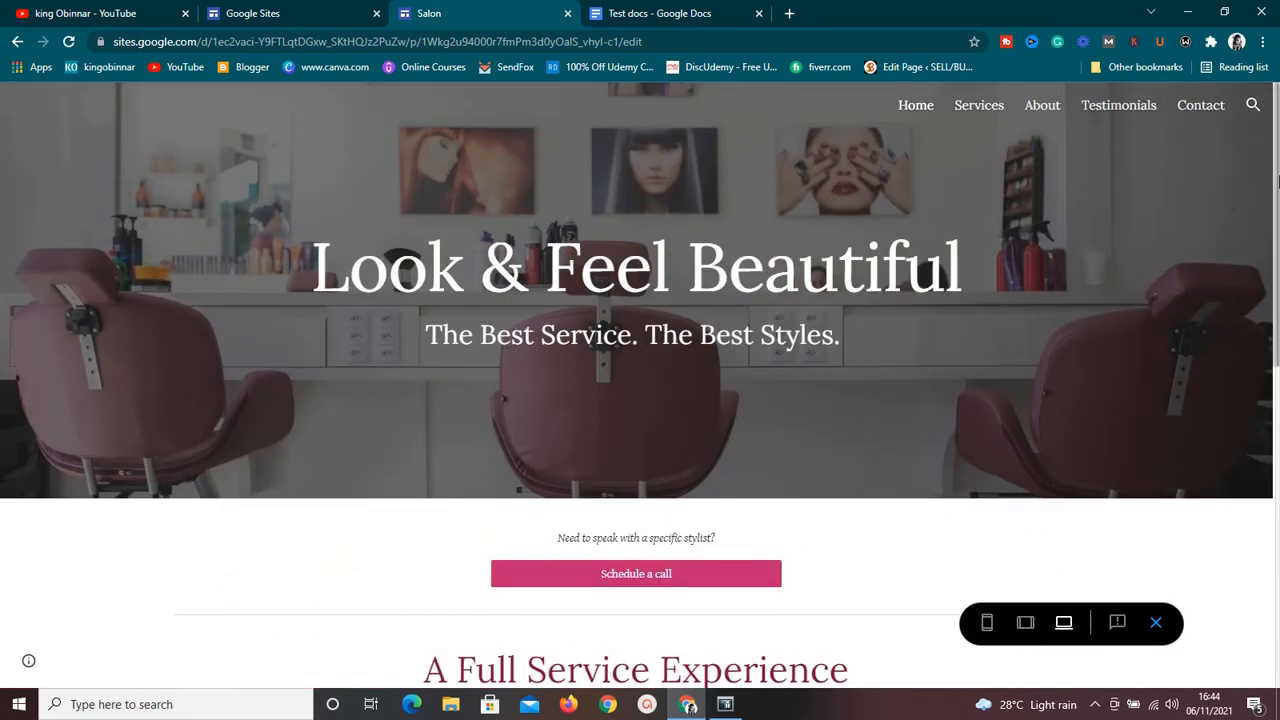
{"action": "left_click_drag", "start_coordinate": [1277, 179], "coordinate": [1277, 113]}
{"action": "scroll", "coordinate": [1277, 217], "scroll_direction": "down", "scroll_amount": 3}
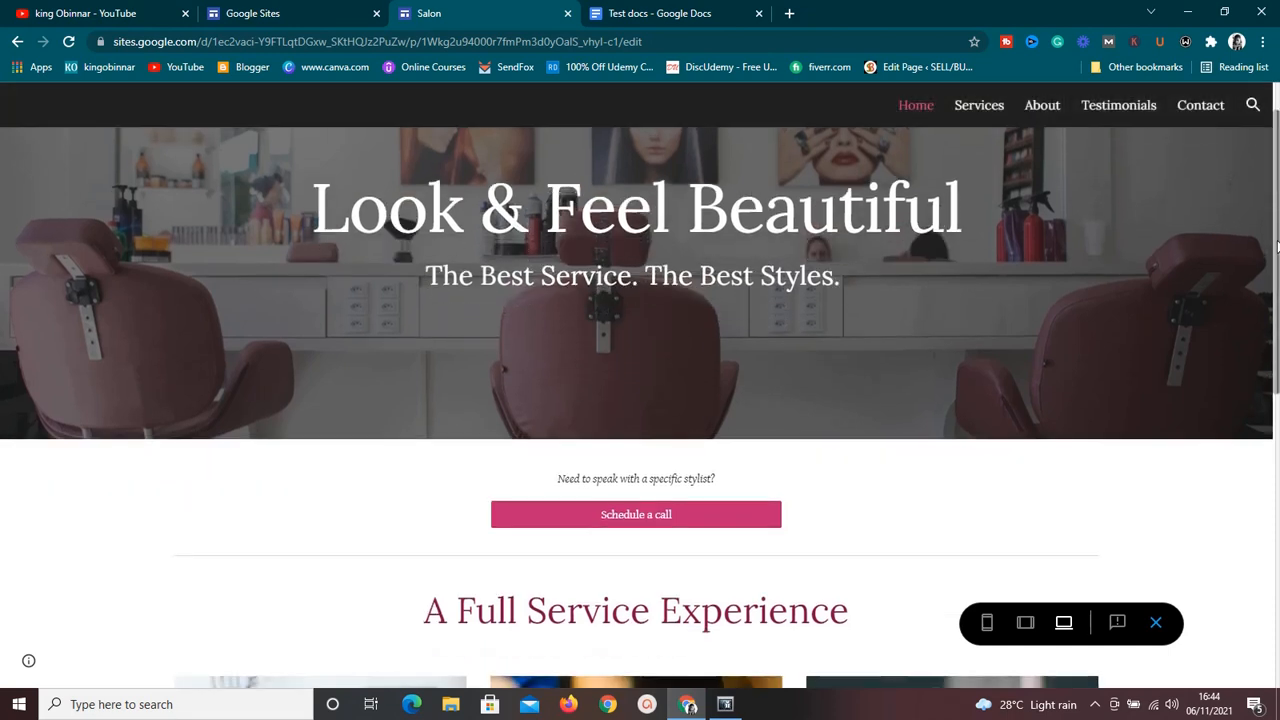
{"action": "scroll", "coordinate": [1200, 200], "scroll_direction": "up", "scroll_amount": 3}
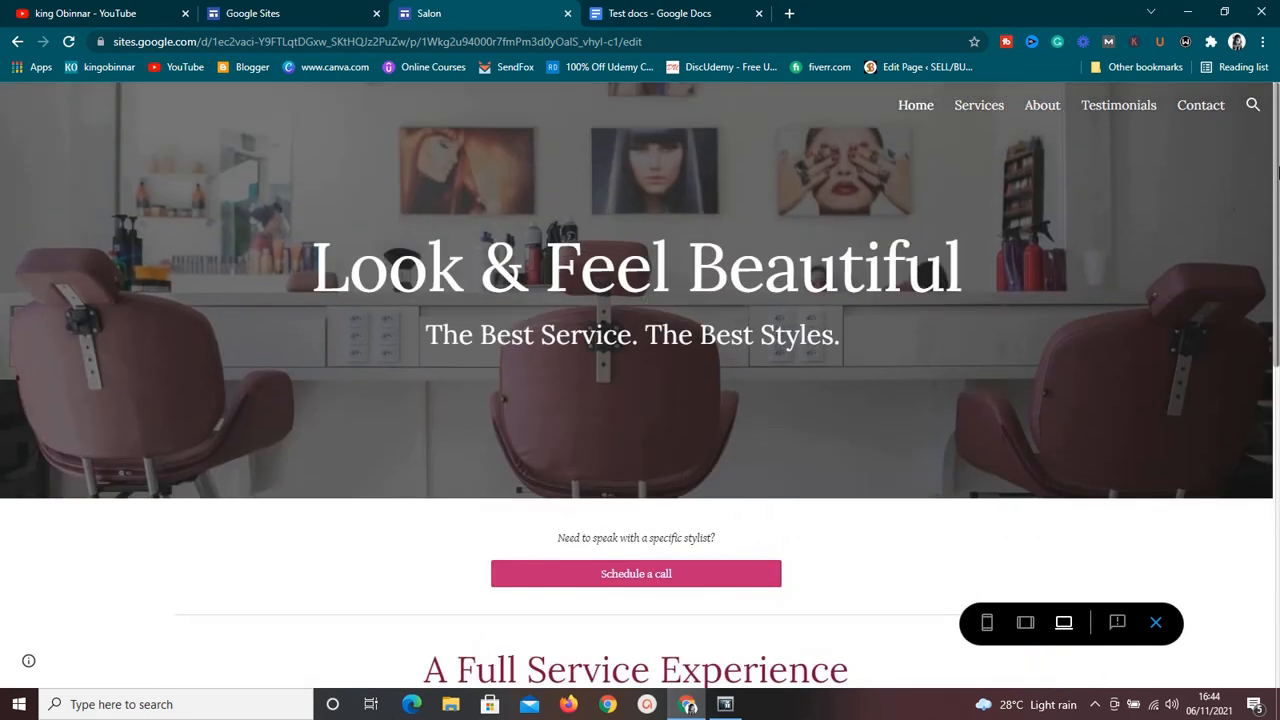
View the Services page of the preview, expanding and collapsing the Hair Styling and Nail Treatments sections.
{"action": "left_click", "coordinate": [988, 110]}
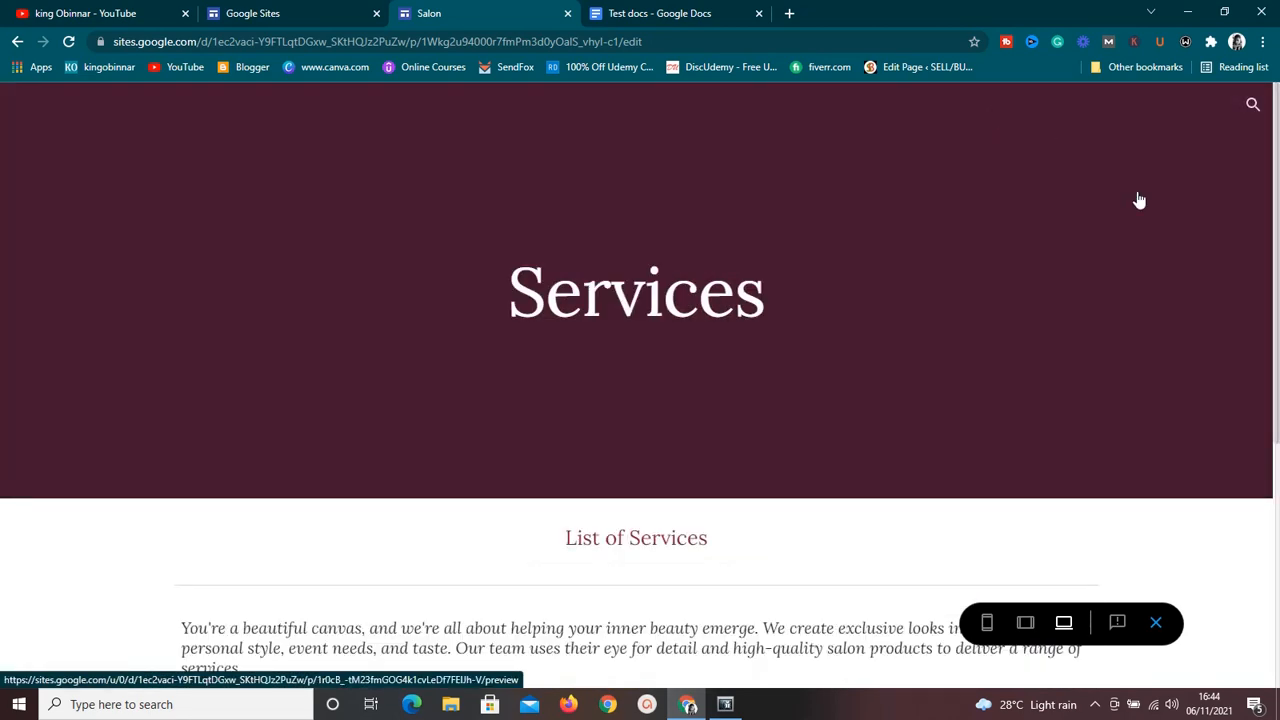
{"action": "left_click_drag", "start_coordinate": [1276, 202], "coordinate": [1241, 576]}
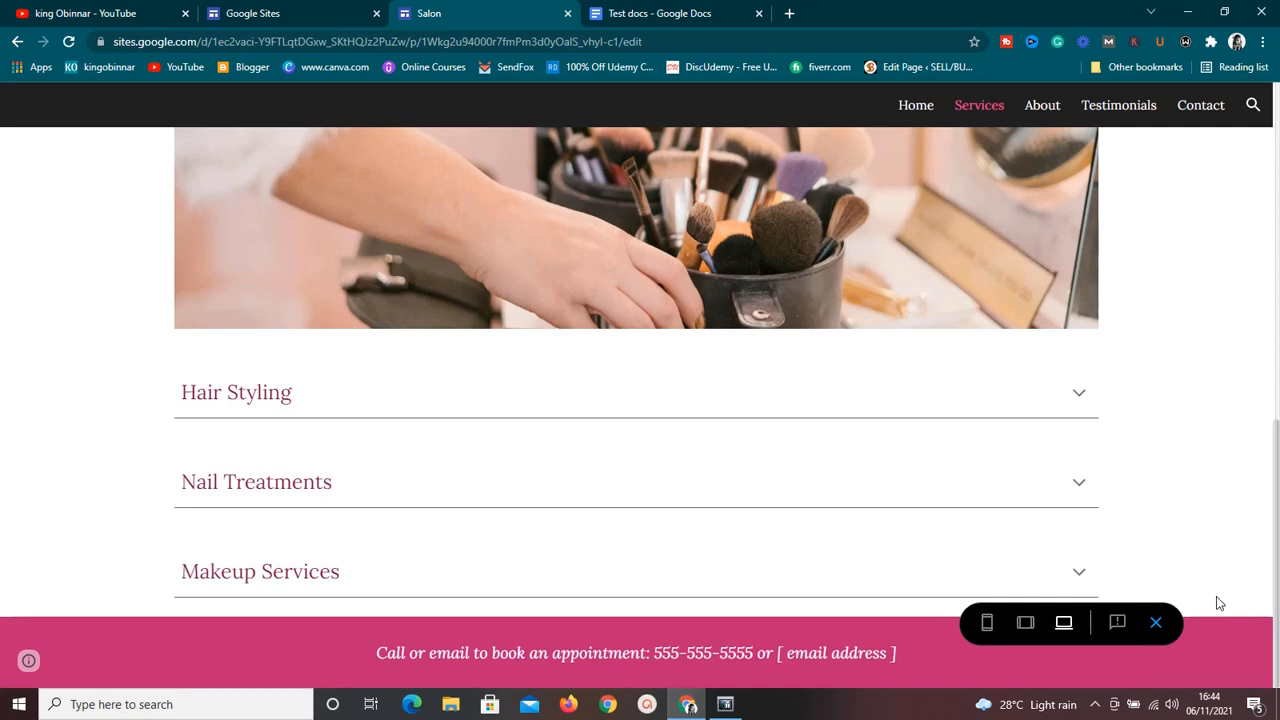
{"action": "left_click", "coordinate": [1083, 398]}
{"action": "left_click", "coordinate": [1083, 398]}
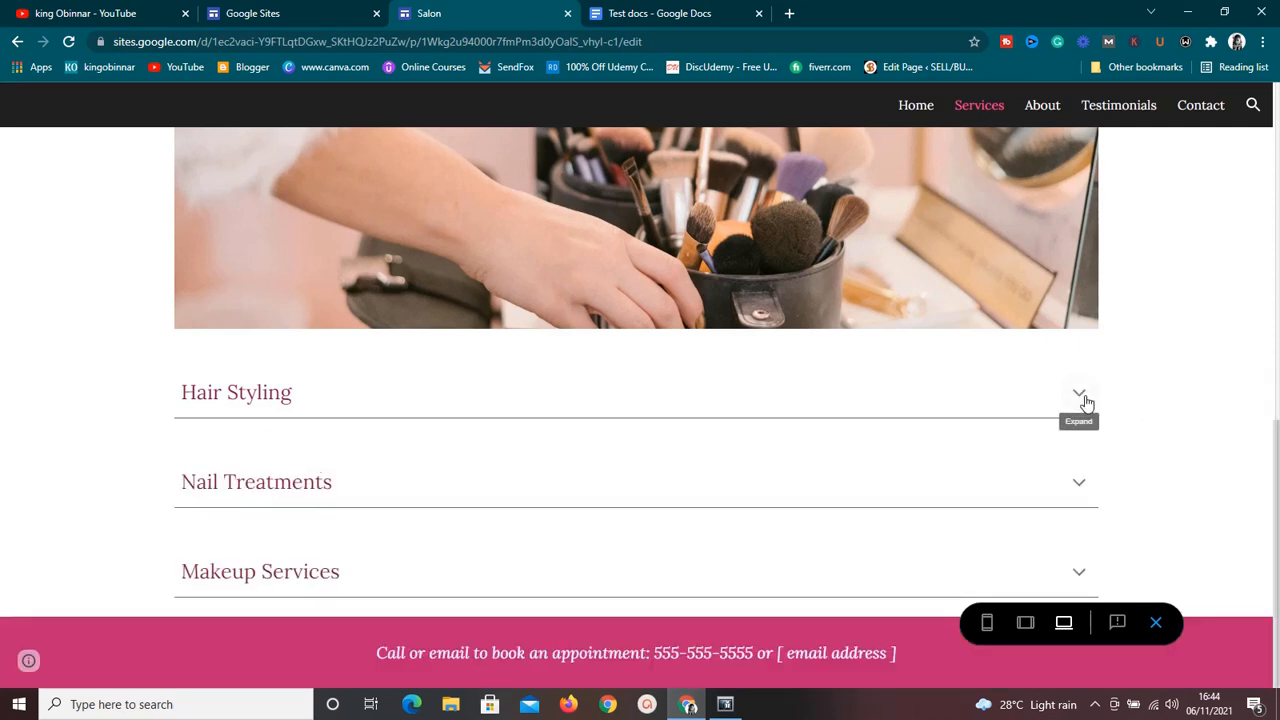
{"action": "left_click", "coordinate": [1083, 490]}
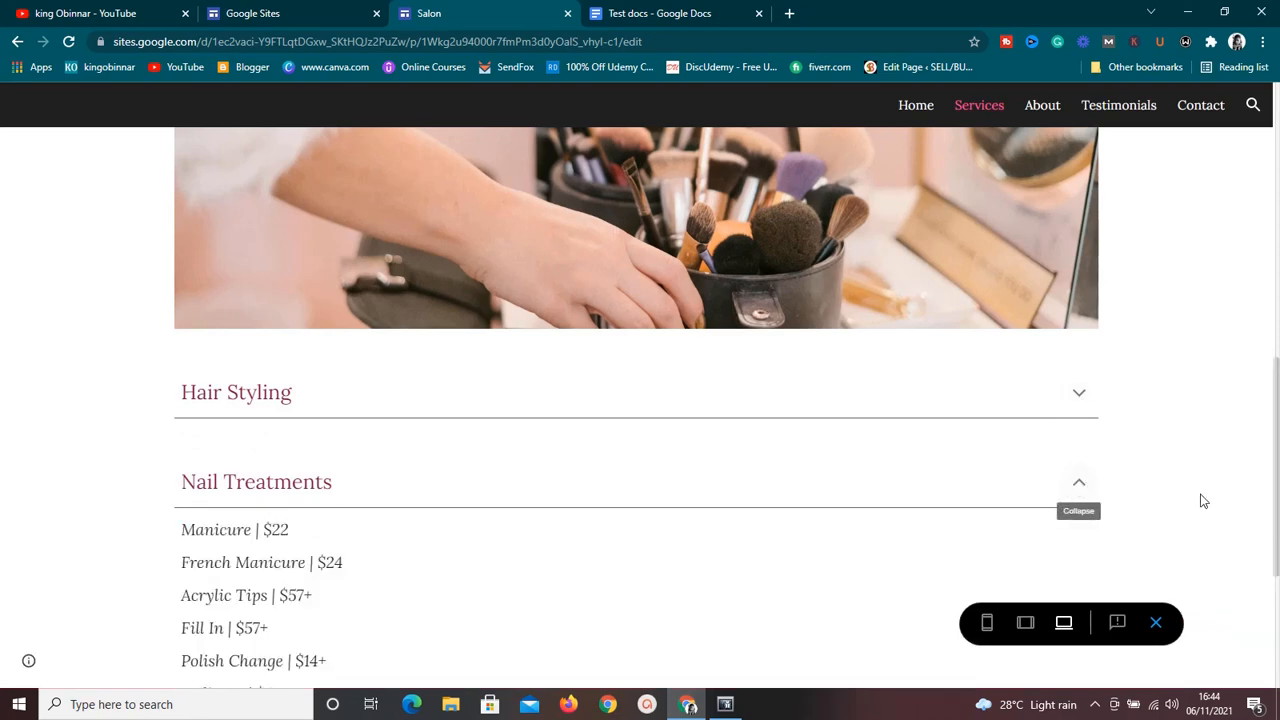
{"action": "scroll", "coordinate": [1276, 518], "scroll_direction": "down", "scroll_amount": 3}
{"action": "scroll", "coordinate": [1276, 518], "scroll_direction": "up", "scroll_amount": 2}
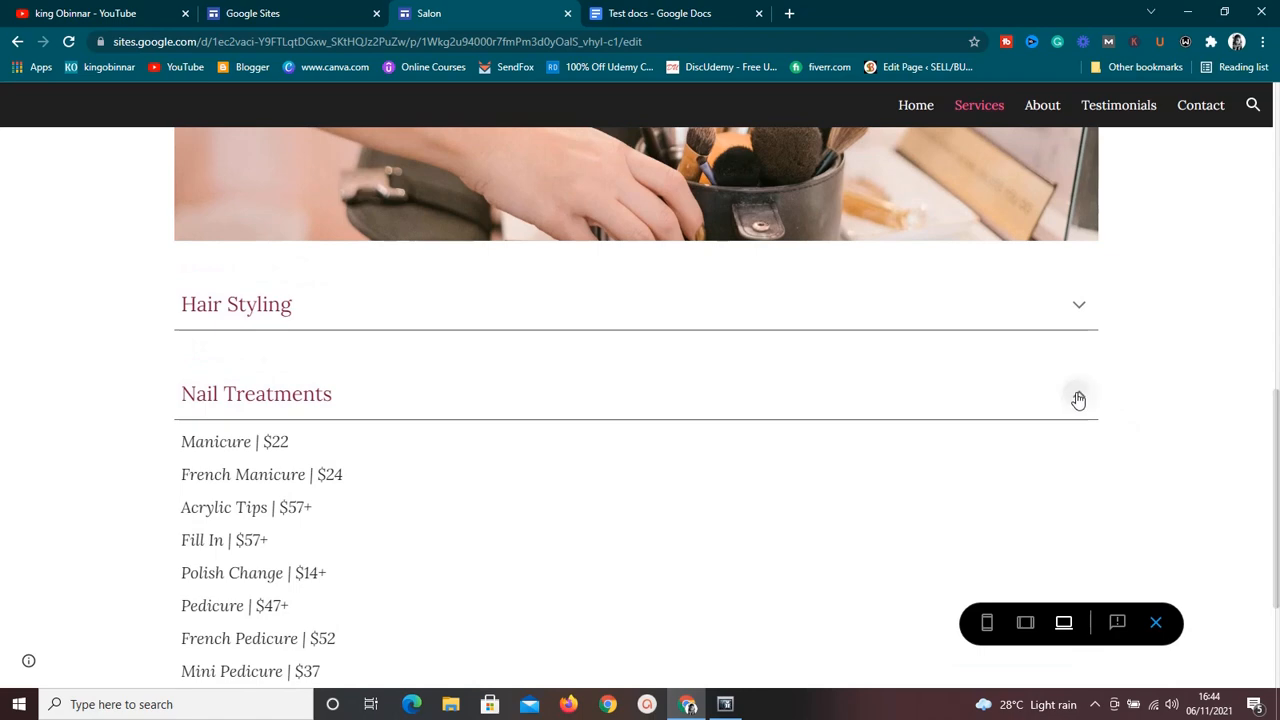
{"action": "left_click", "coordinate": [1080, 392]}
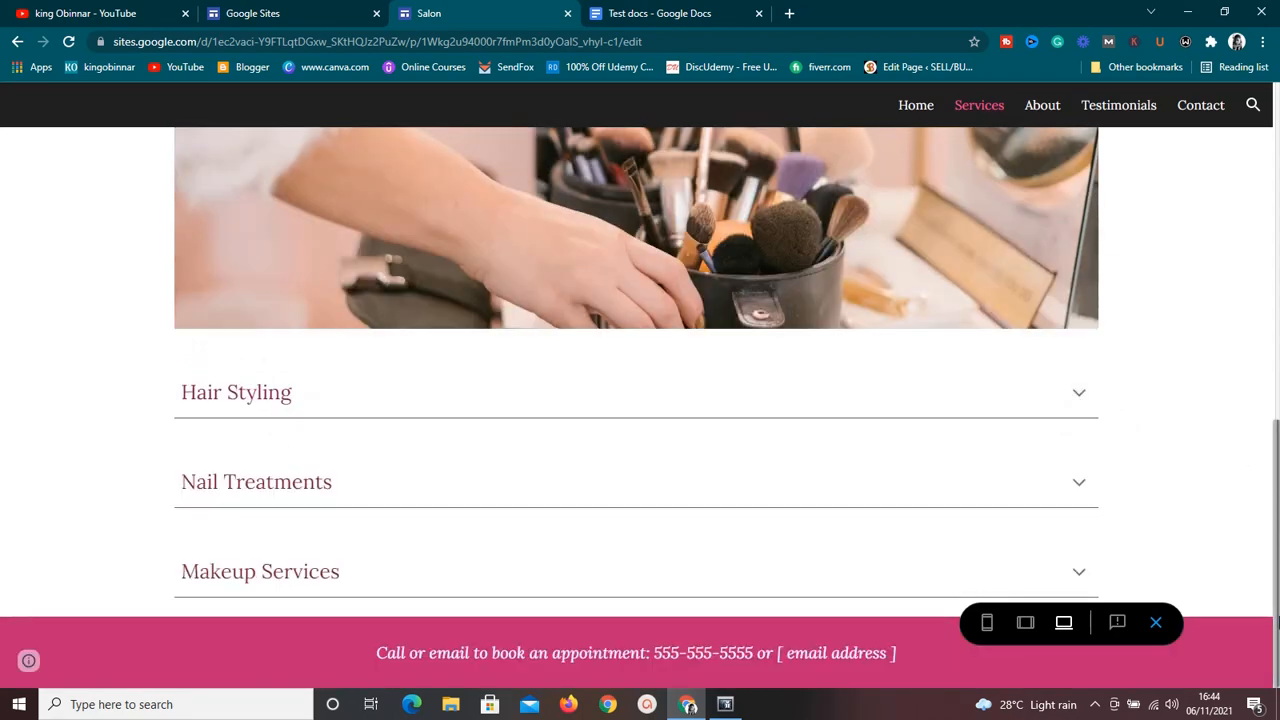
{"action": "scroll", "coordinate": [1277, 622], "scroll_direction": "up", "scroll_amount": 8}
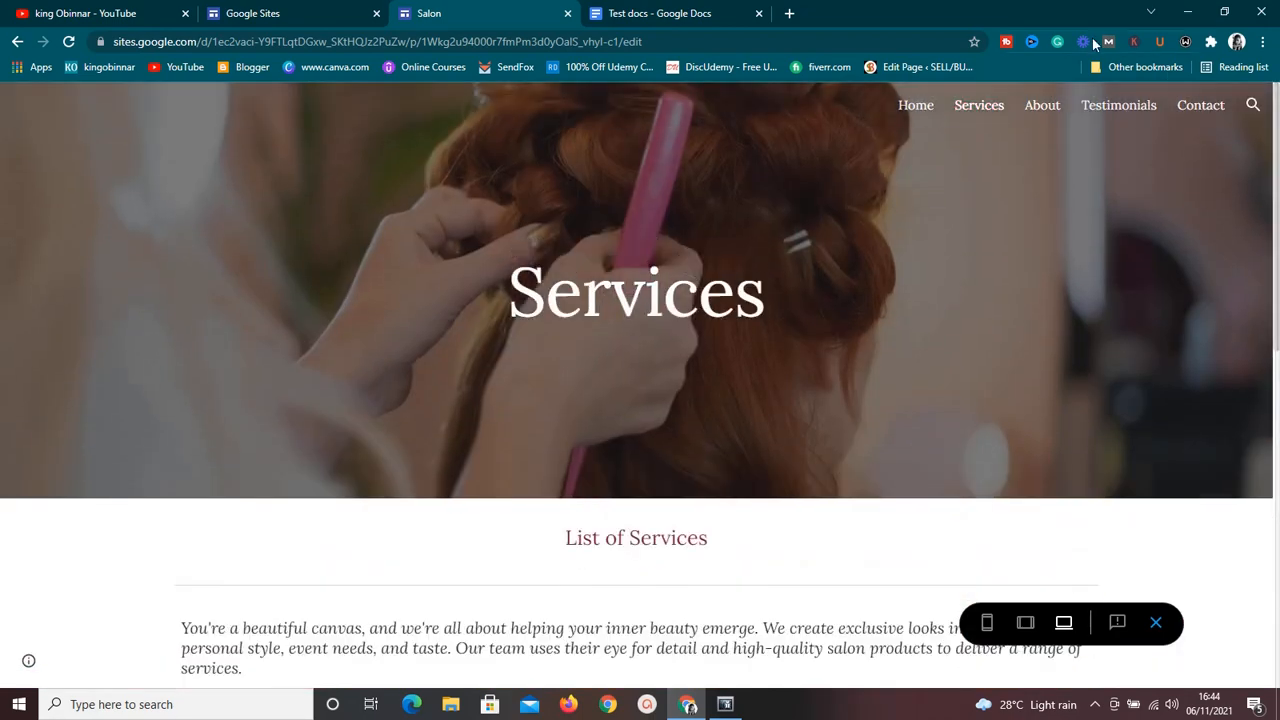
View the About and Testimonials pages of the Salon site preview.
{"action": "left_click", "coordinate": [1042, 105]}
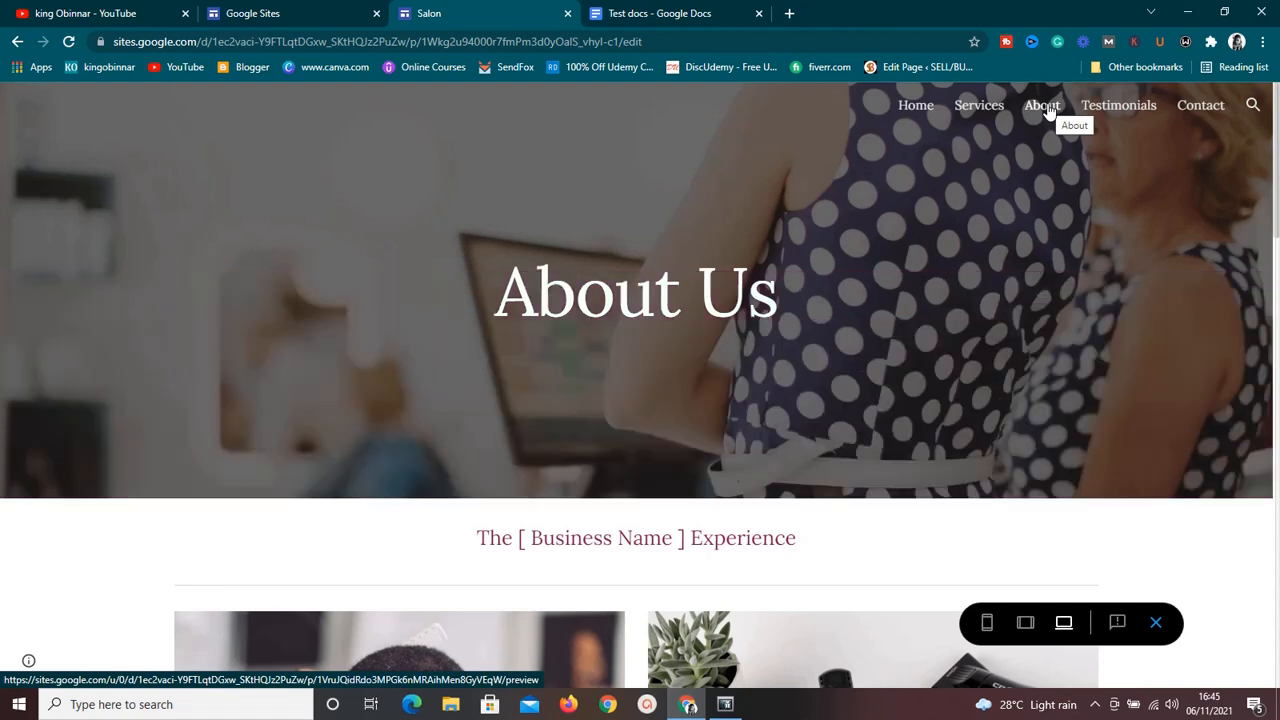
{"action": "mouse_move", "coordinate": [1276, 175]}
{"action": "left_mouse_down"}
{"action": "mouse_move", "coordinate": [1275, 680]}
{"action": "mouse_move", "coordinate": [1278, 150]}
{"action": "left_mouse_up"}
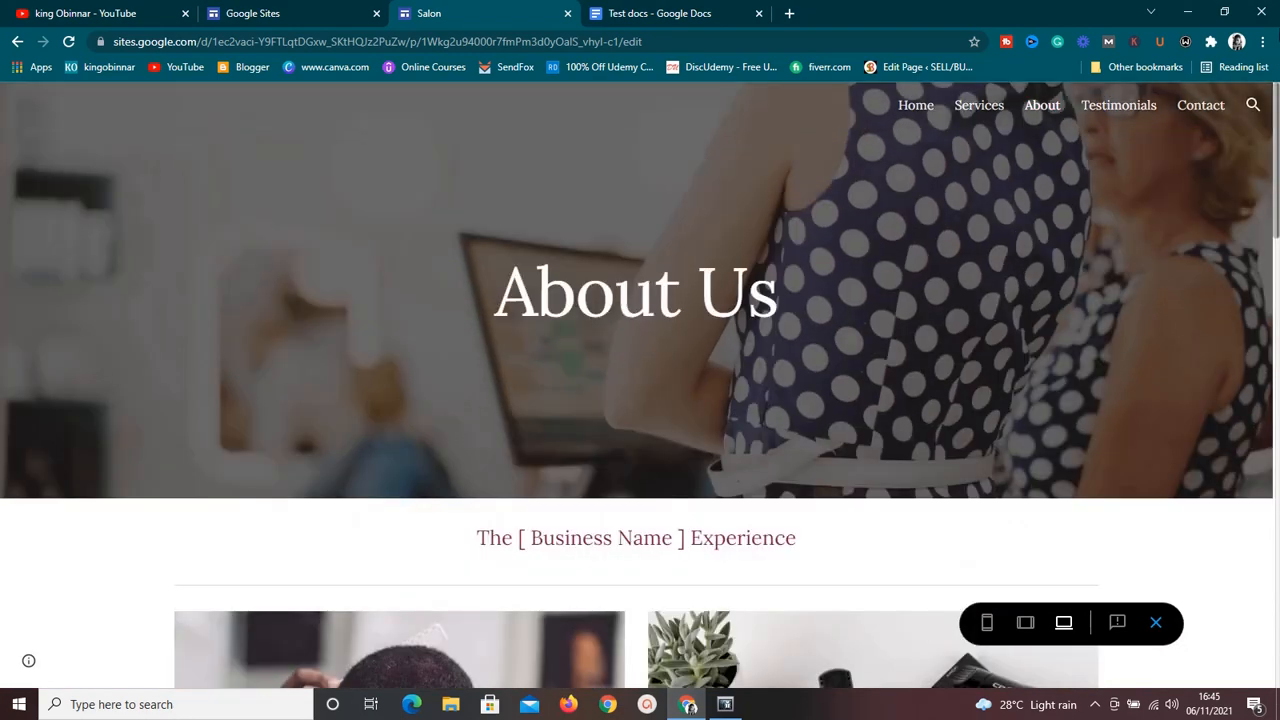
{"action": "left_click", "coordinate": [1121, 117]}
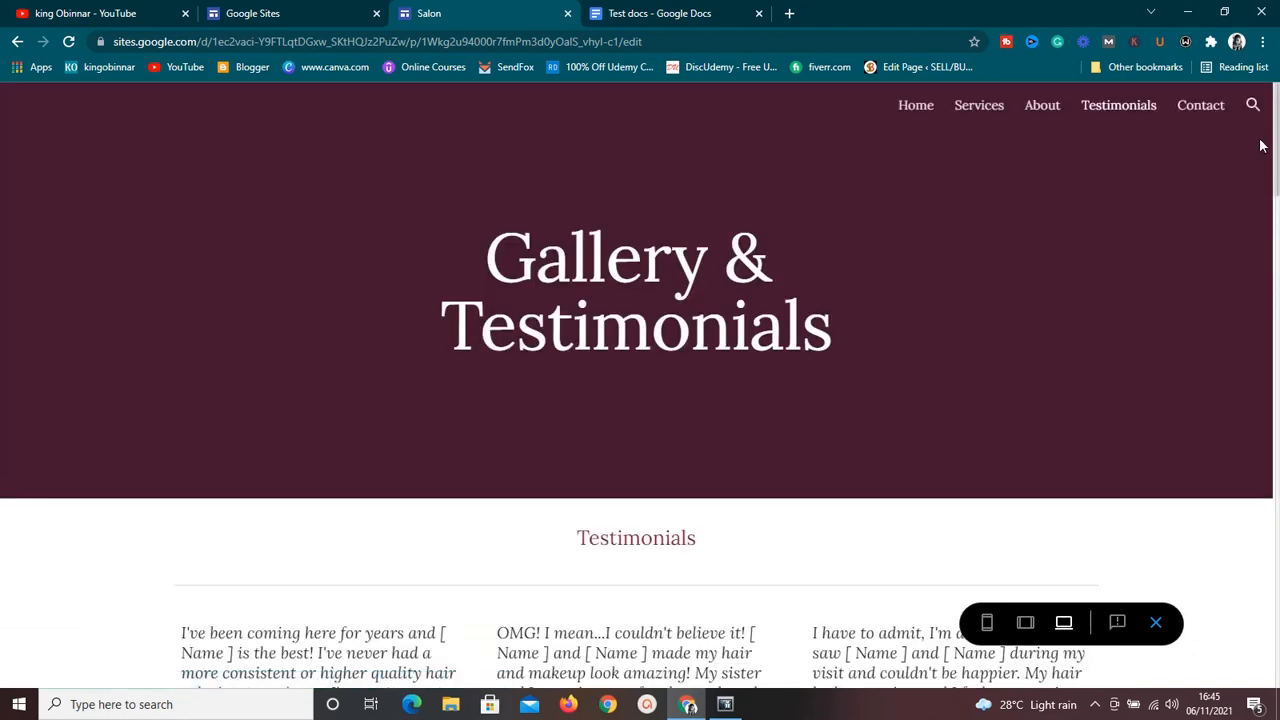
{"action": "left_click_drag", "start_coordinate": [1276, 169], "coordinate": [1277, 129]}
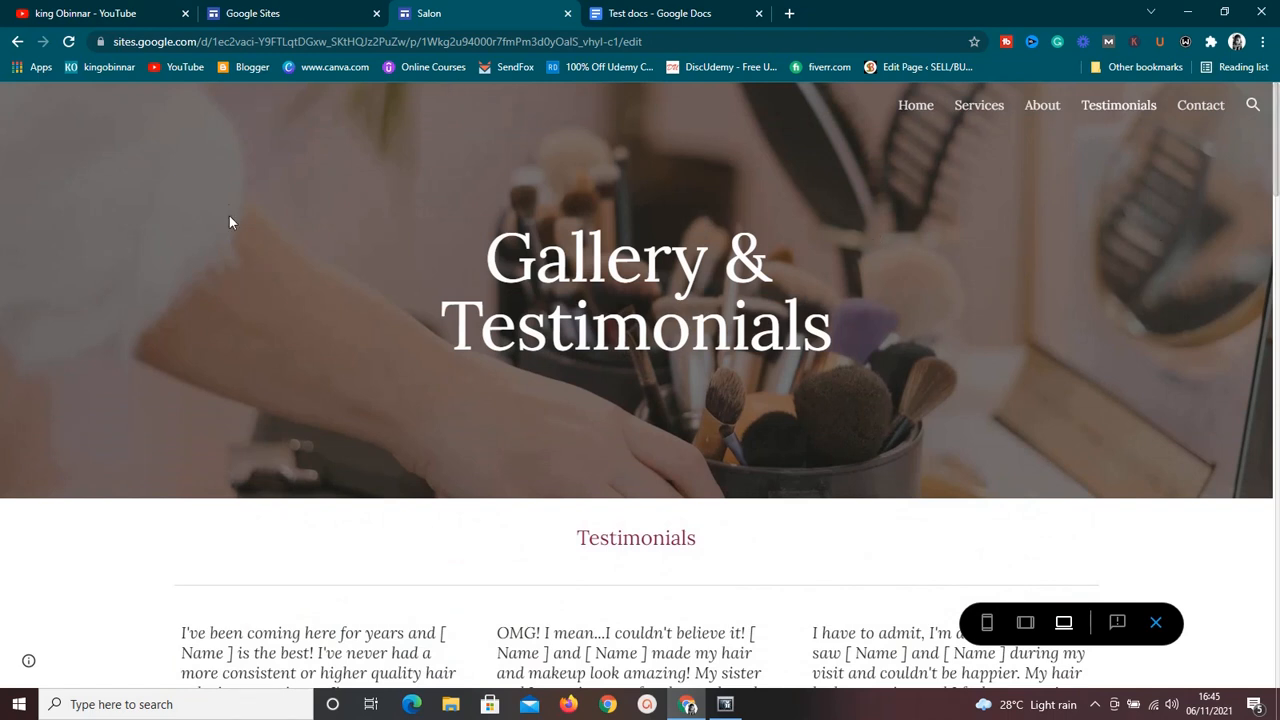
Switch to the Google Sites home page and examine the available templates and recent sites.
{"action": "left_click", "coordinate": [280, 15]}
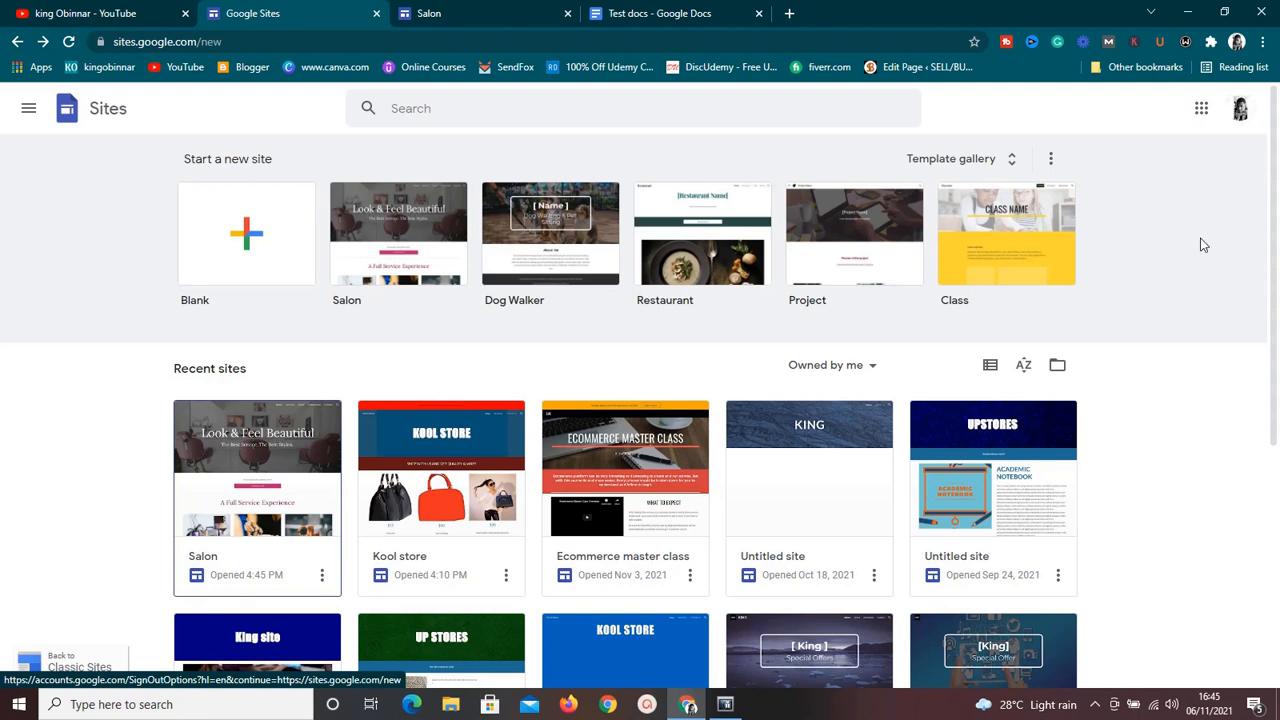
{"action": "mouse_move", "coordinate": [1274, 229]}
{"action": "left_mouse_down"}
{"action": "mouse_move", "coordinate": [1274, 242]}
{"action": "mouse_move", "coordinate": [1274, 226]}
{"action": "left_mouse_up"}
{"action": "scroll", "coordinate": [1172, 240], "scroll_direction": "down", "scroll_amount": 1}
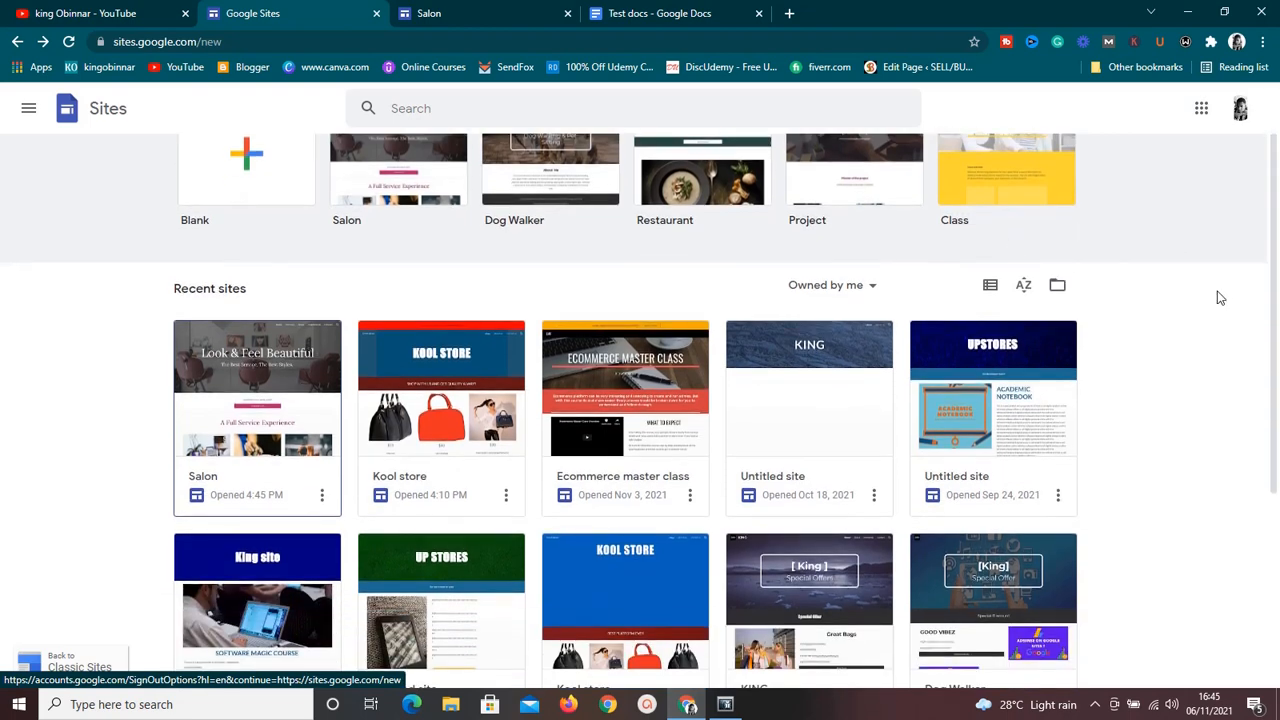
{"action": "left_click_drag", "start_coordinate": [1274, 294], "coordinate": [1266, 240]}
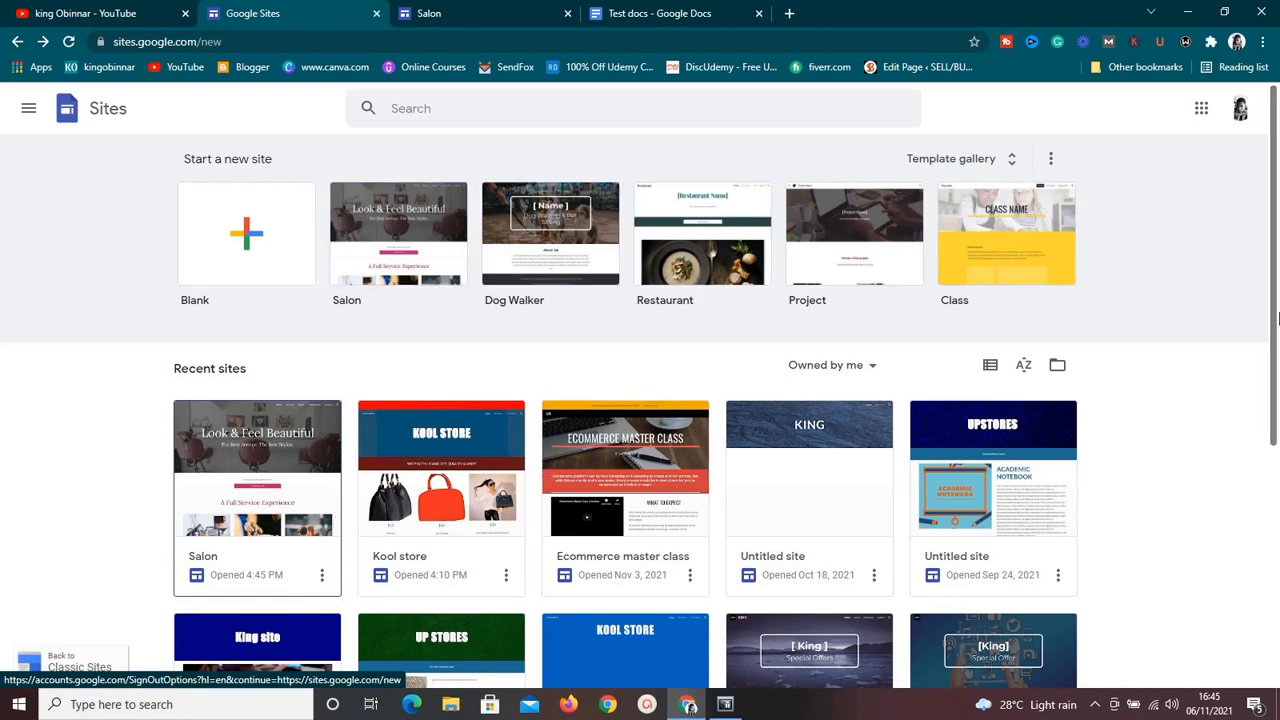
{"action": "scroll", "coordinate": [1274, 313], "scroll_direction": "down", "scroll_amount": 3}
{"action": "scroll", "coordinate": [1276, 280], "scroll_direction": "up", "scroll_amount": 3}
{"action": "scroll", "coordinate": [1274, 262], "scroll_direction": "down", "scroll_amount": 1}
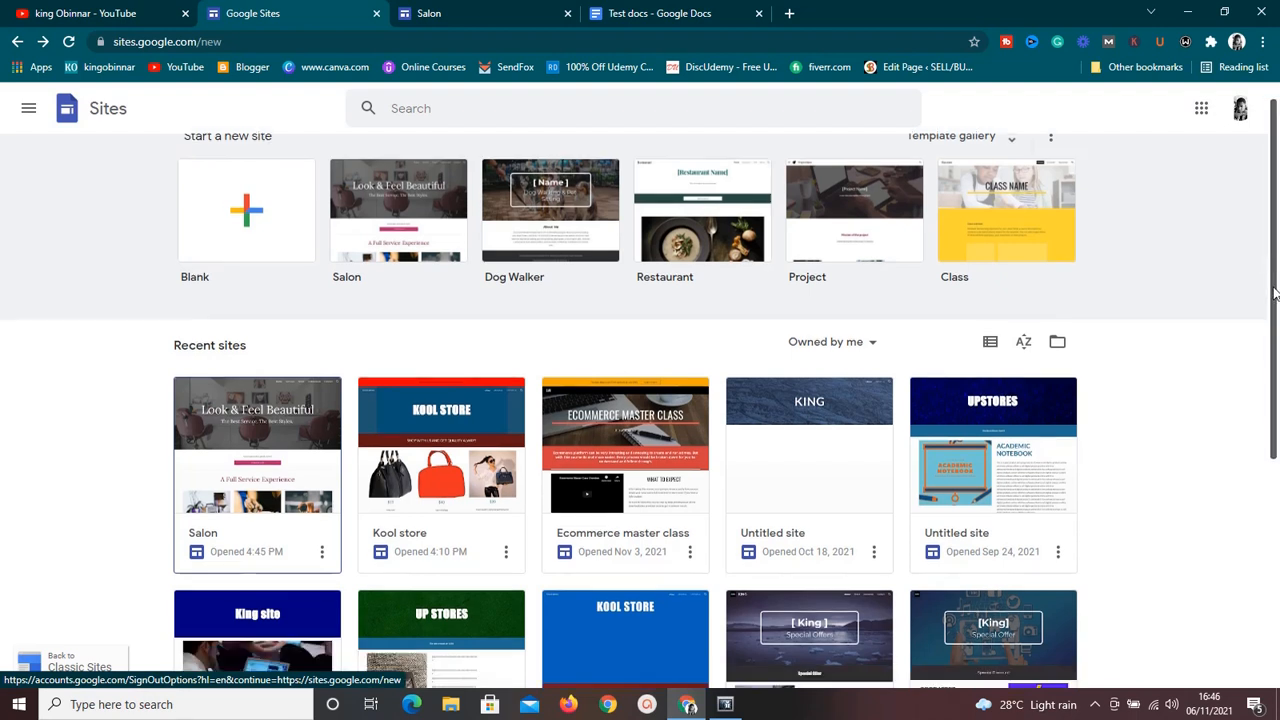
{"action": "scroll", "coordinate": [1276, 248], "scroll_direction": "up", "scroll_amount": 1}
{"action": "left_click_drag", "start_coordinate": [1276, 245], "coordinate": [1276, 150]}
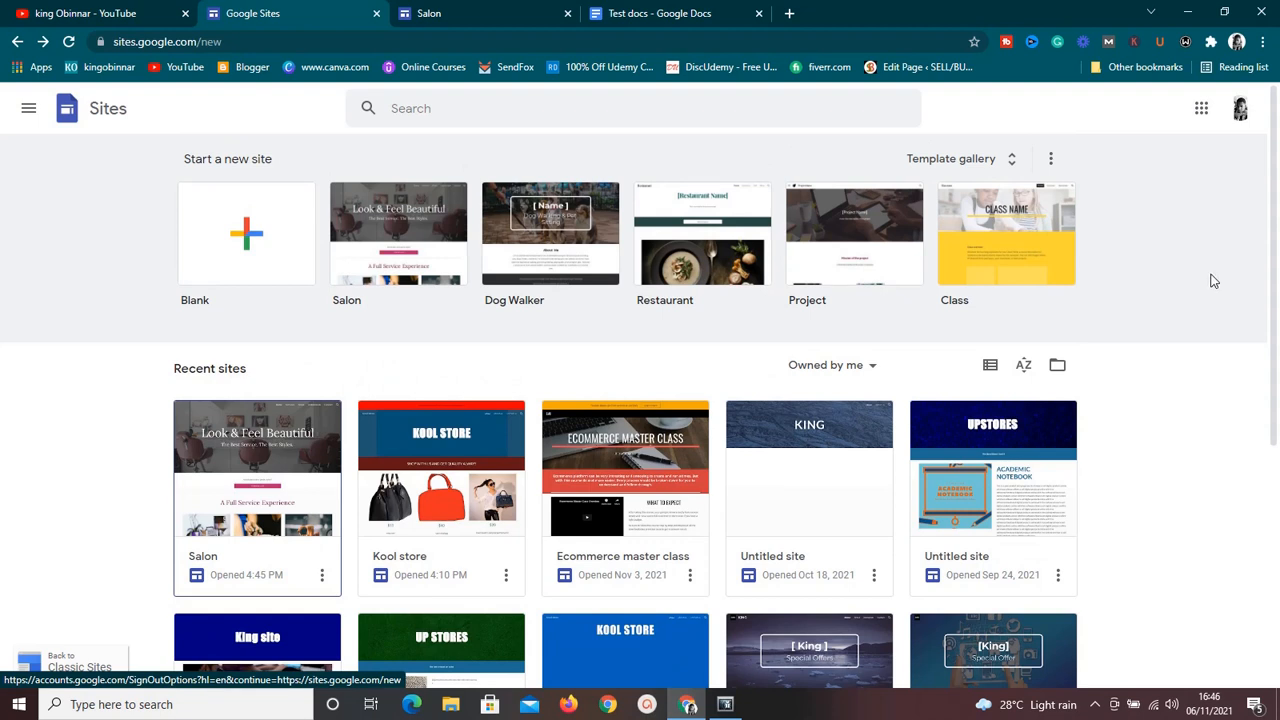
Create a new site from the Salon template and look over its home page in the editor.
{"action": "left_click", "coordinate": [398, 246]}
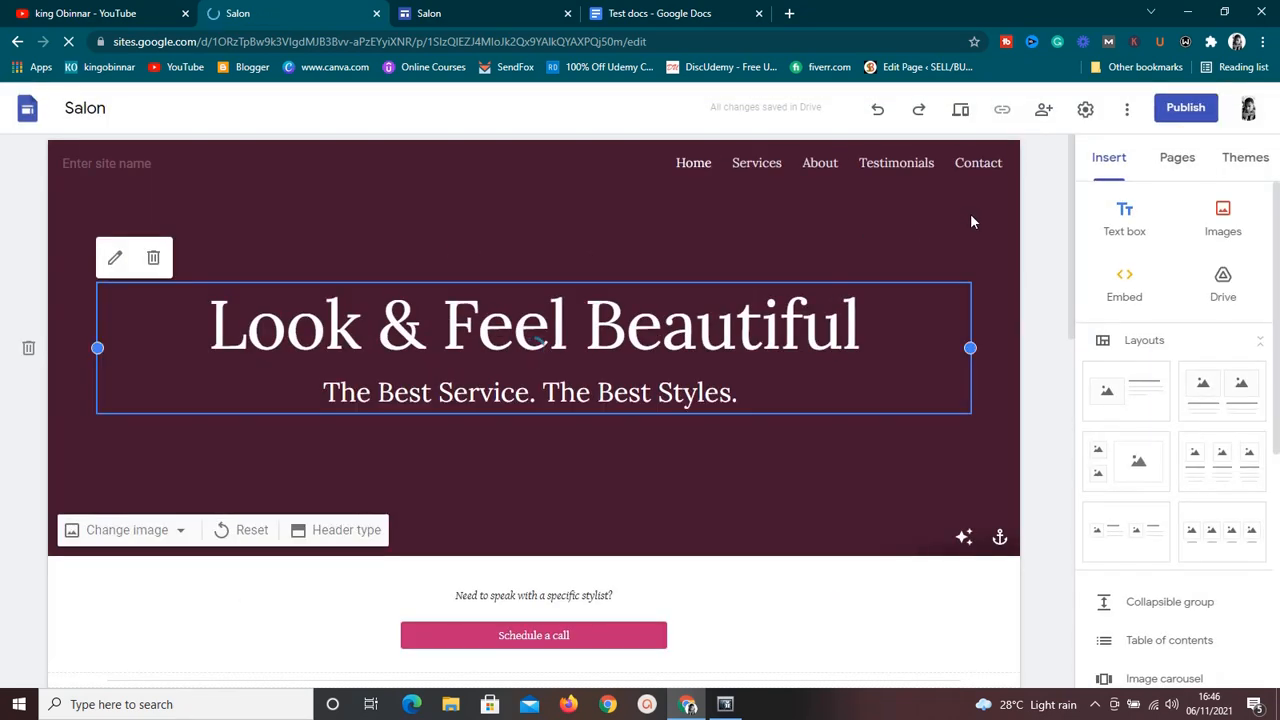
{"action": "scroll", "coordinate": [1072, 262], "scroll_direction": "down", "scroll_amount": 1}
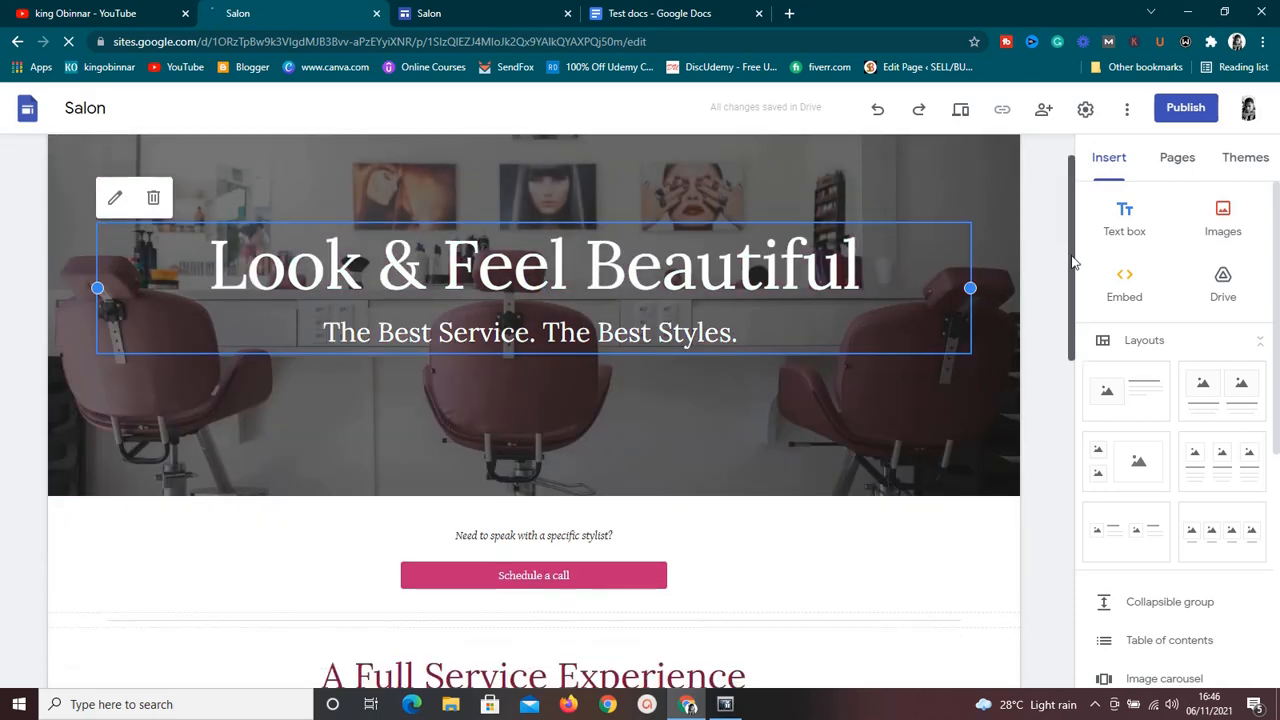
{"action": "left_click_drag", "start_coordinate": [1072, 262], "coordinate": [1112, 190]}
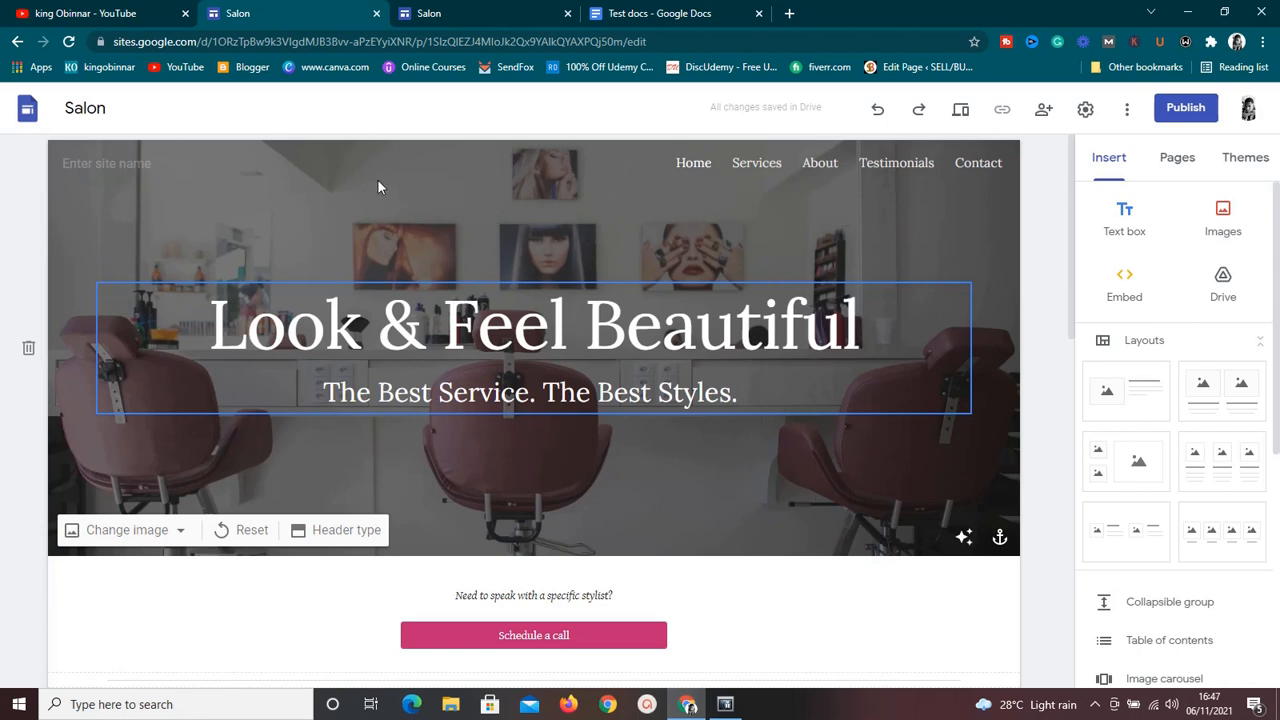
Set the site name in the page header to "King".
{"action": "left_click", "coordinate": [263, 165]}
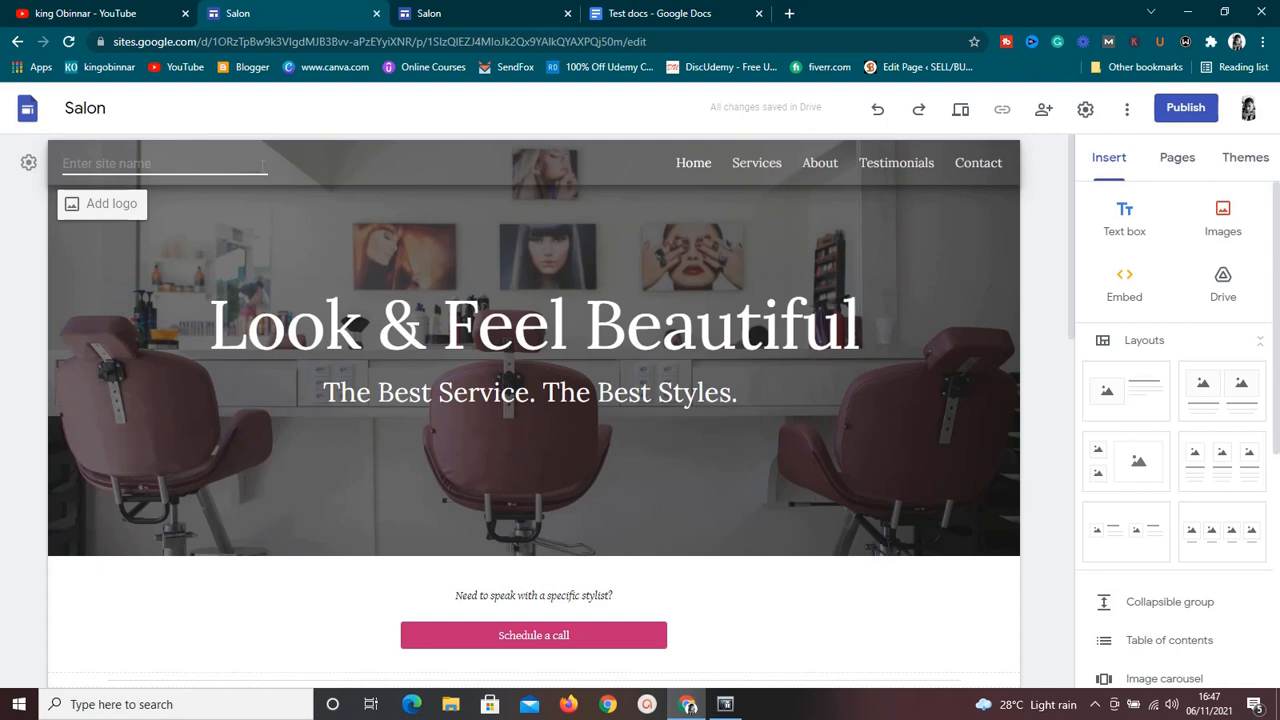
{"action": "type", "text": "KING"}
{"action": "key", "text": "BackSpace"}
{"action": "key", "text": "BackSpace"}
{"action": "key", "text": "BackSpace"}
{"action": "type", "text": "ing"}
View the logo and favicon options in the brand images settings, then close the settings.
{"action": "left_click", "coordinate": [109, 207]}
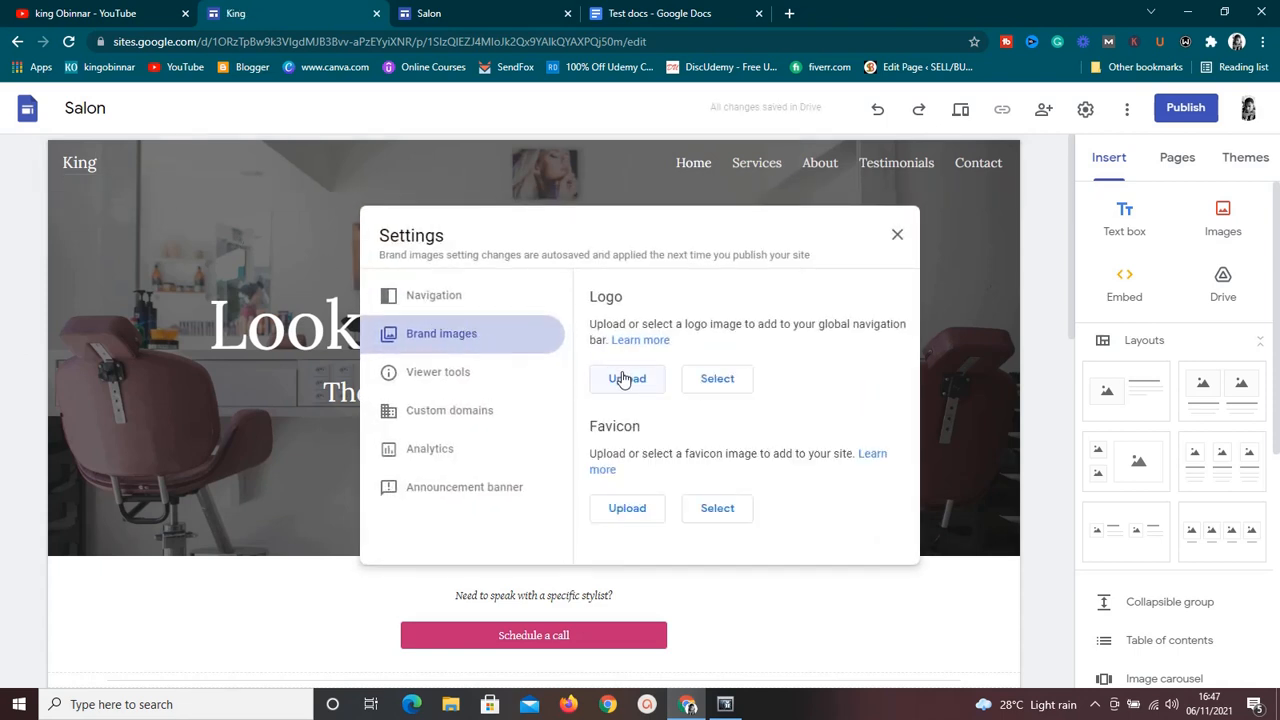
{"action": "left_click", "coordinate": [897, 237]}
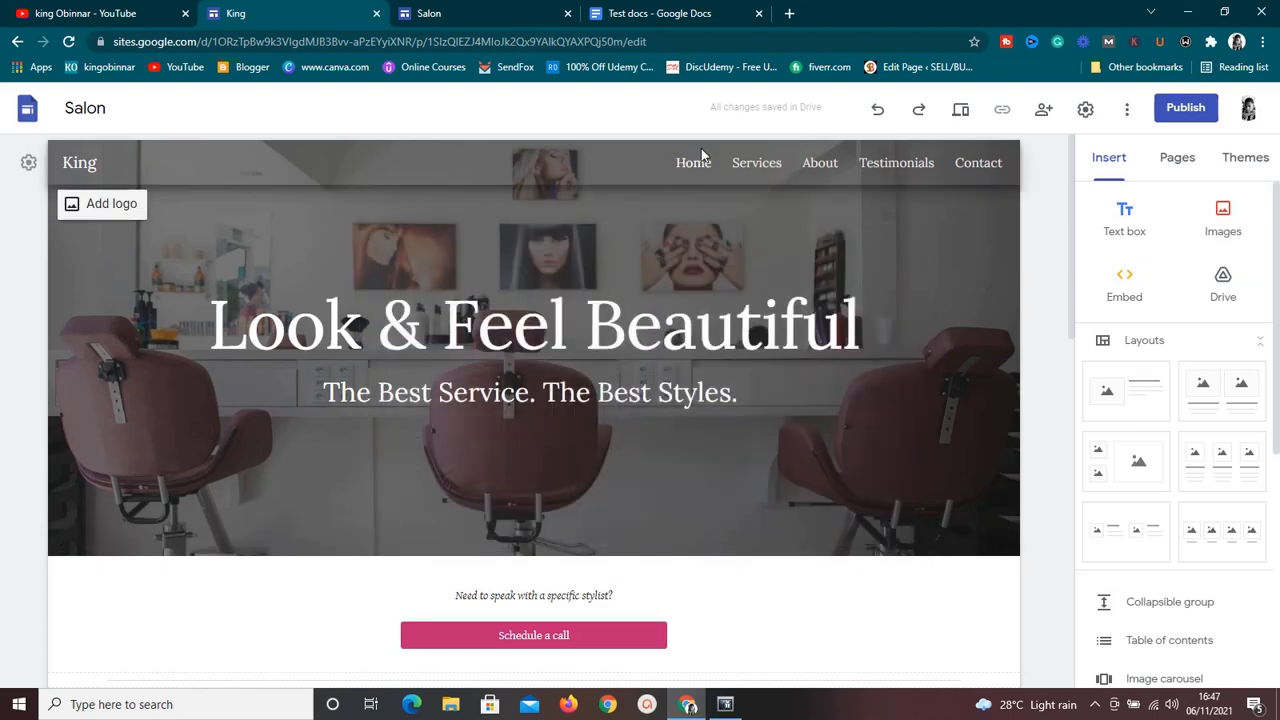
Replace the banner title "Look & Feel Beautiful" with "GREAT FOOD FOR THOUGHTS" on its own line above the tagline.
{"action": "left_click", "coordinate": [559, 322]}
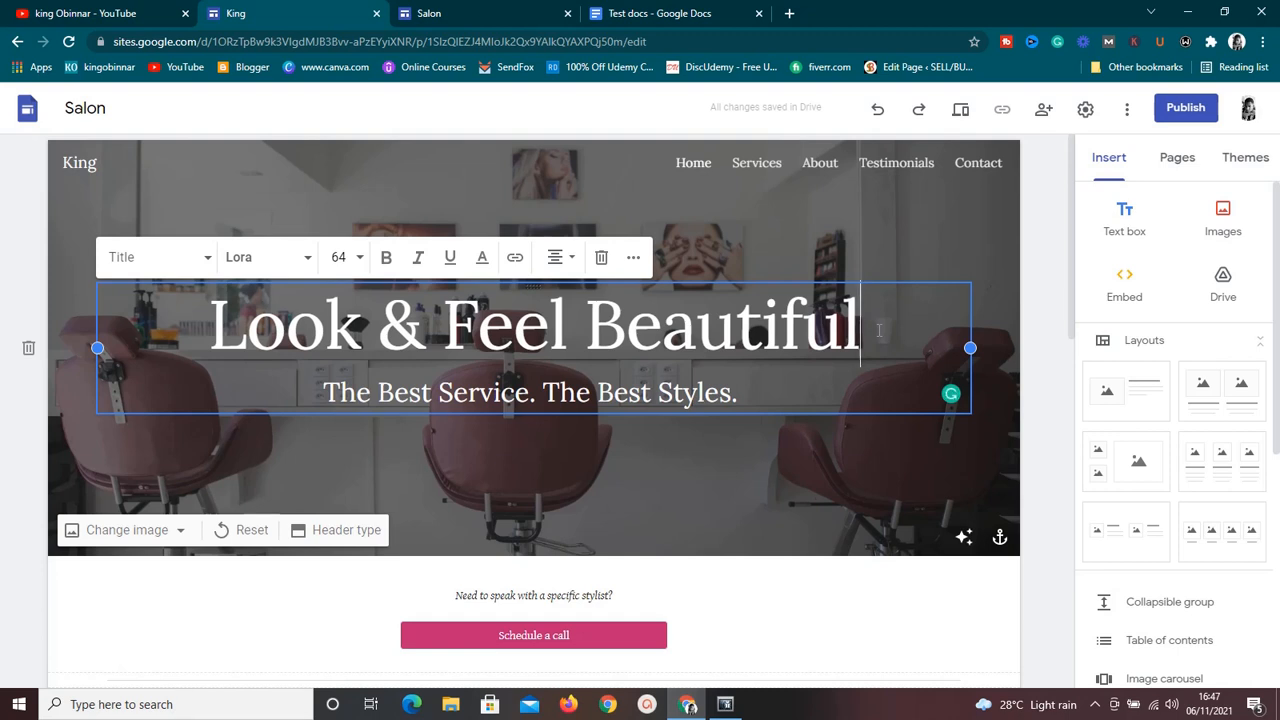
{"action": "triple_click", "coordinate": [780, 328]}
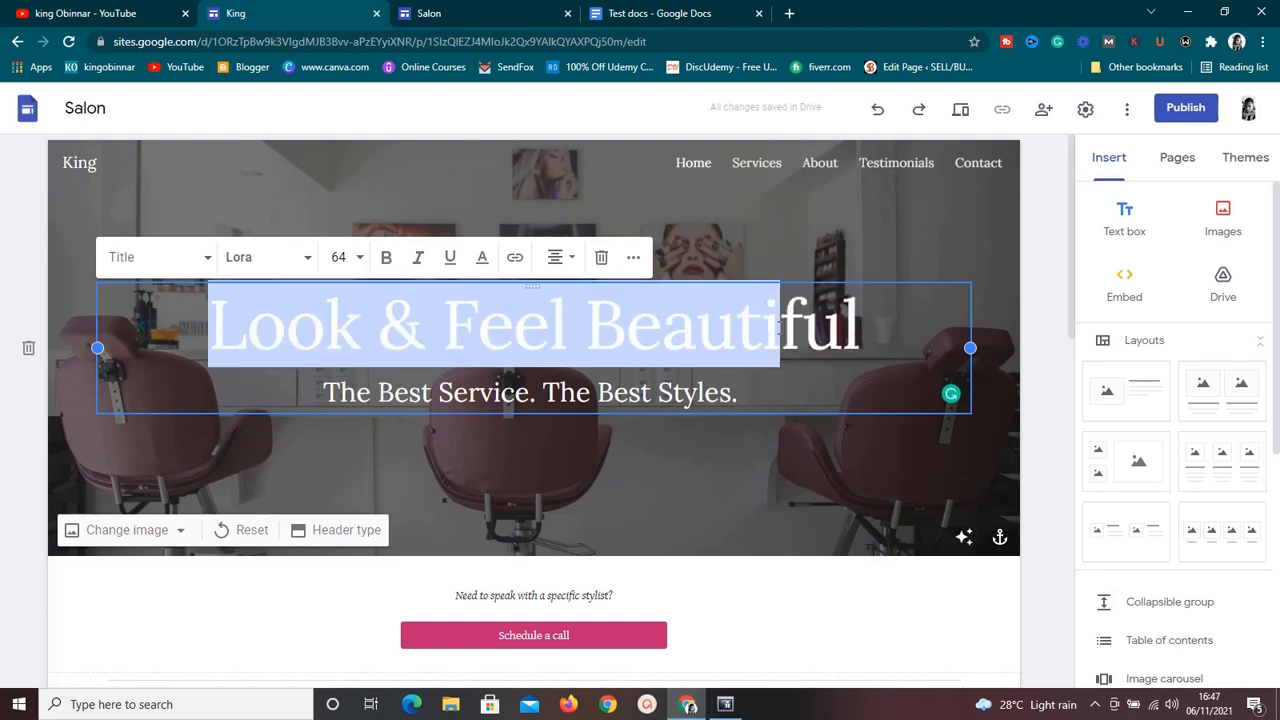
{"action": "double_click", "coordinate": [780, 328]}
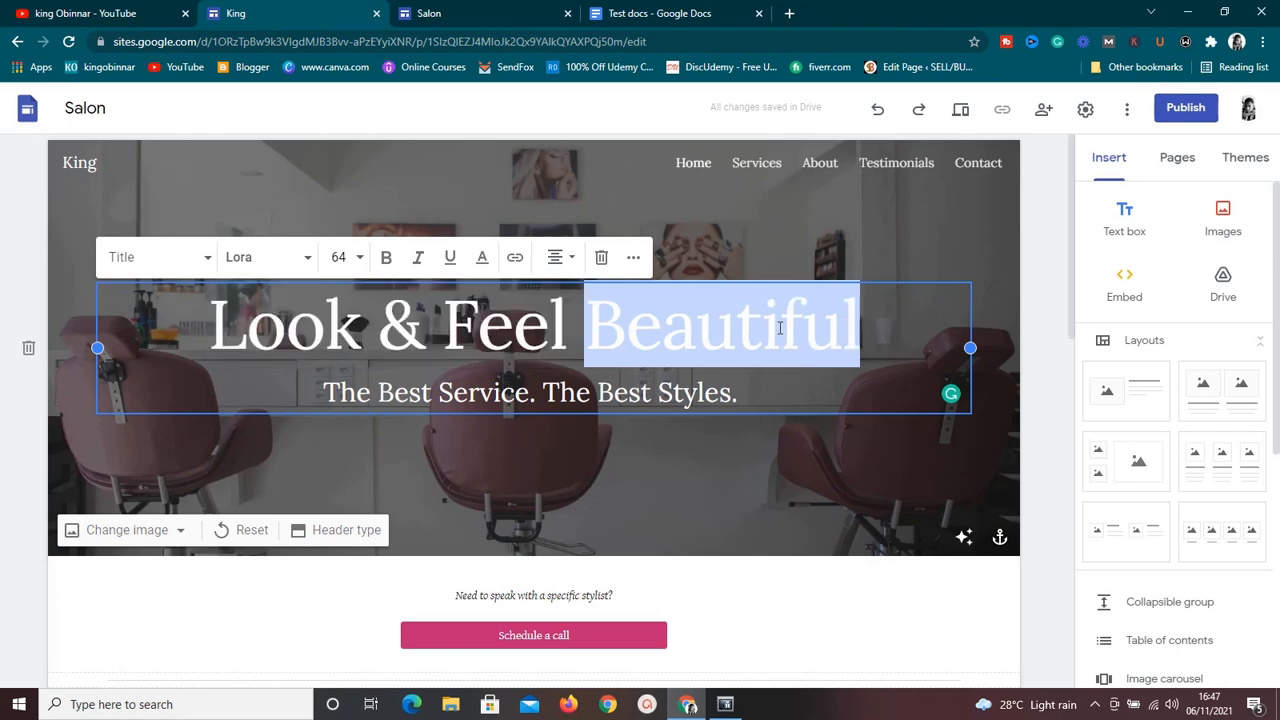
{"action": "triple_click", "coordinate": [780, 328]}
{"action": "key", "text": "BackSpace"}
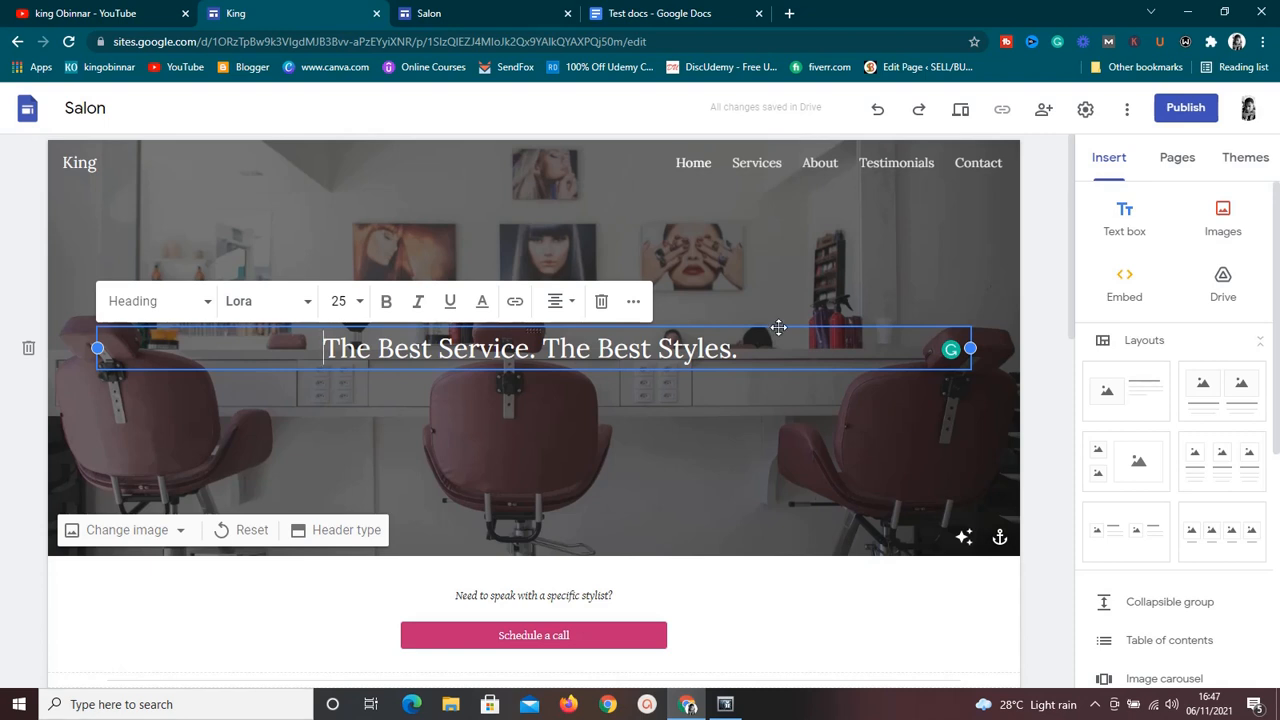
{"action": "type", "text": "G"}
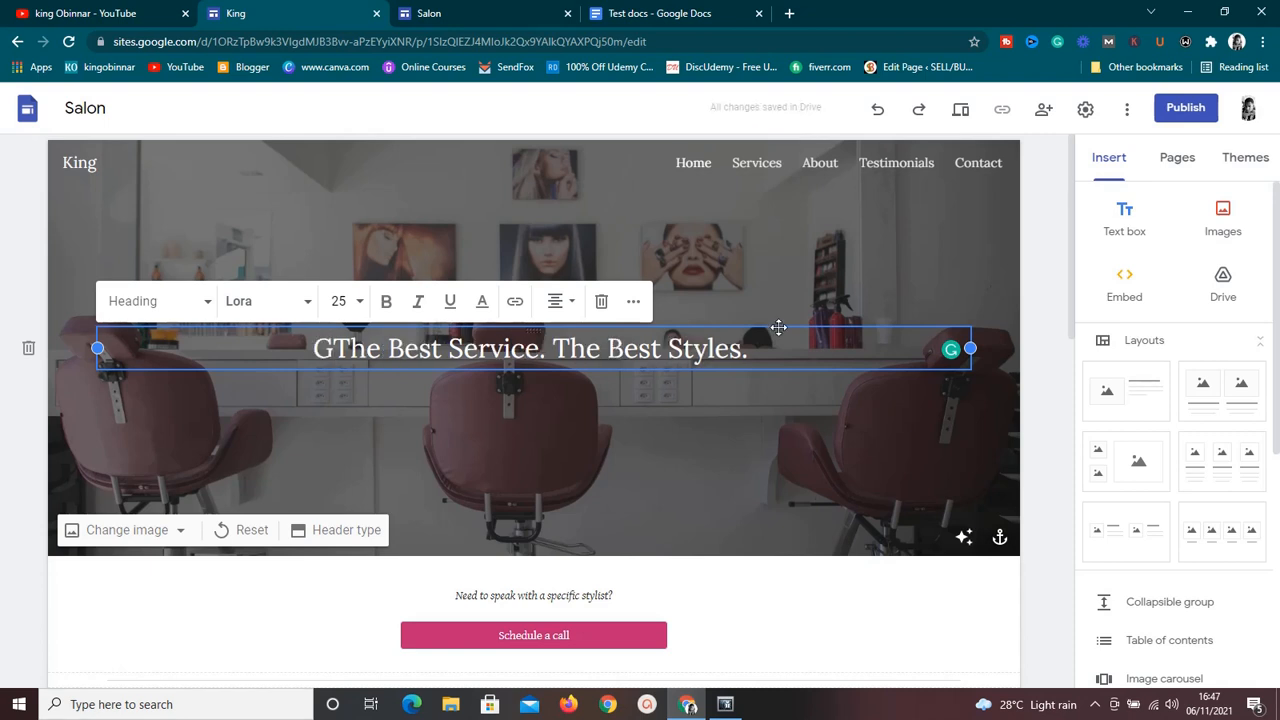
{"action": "key", "text": "BackSpace"}
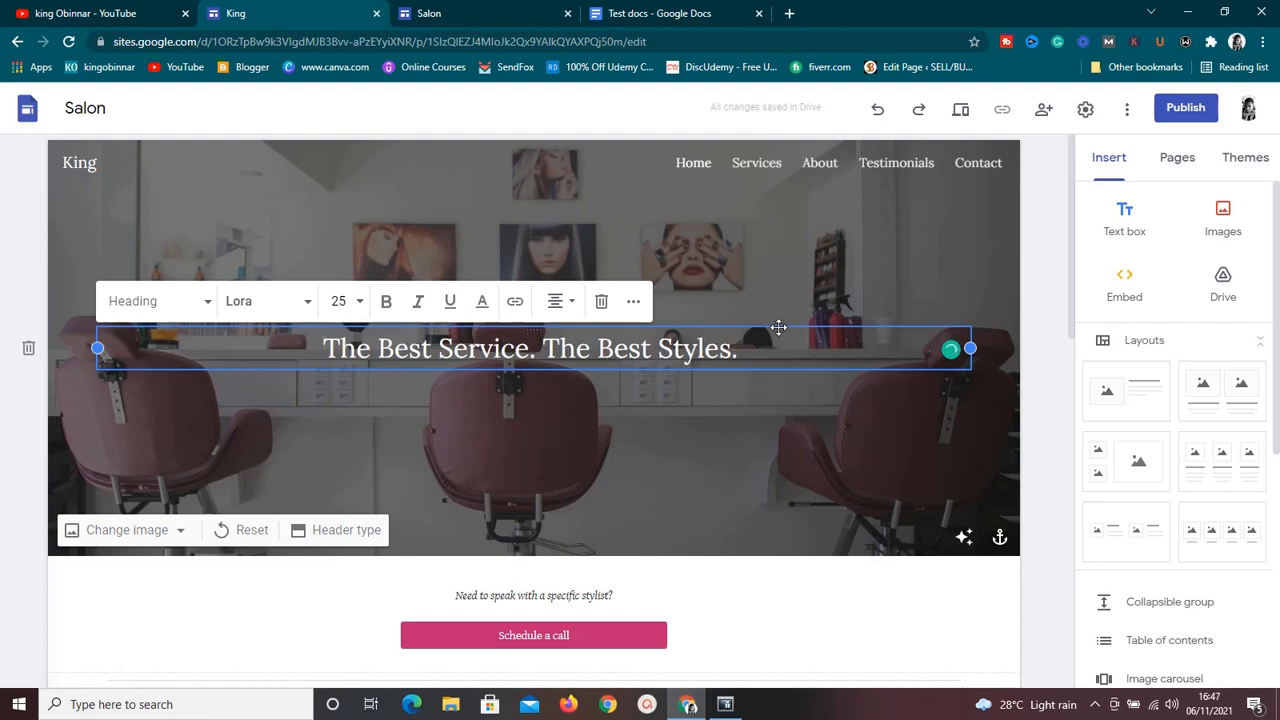
{"action": "type", "text": "GR"}
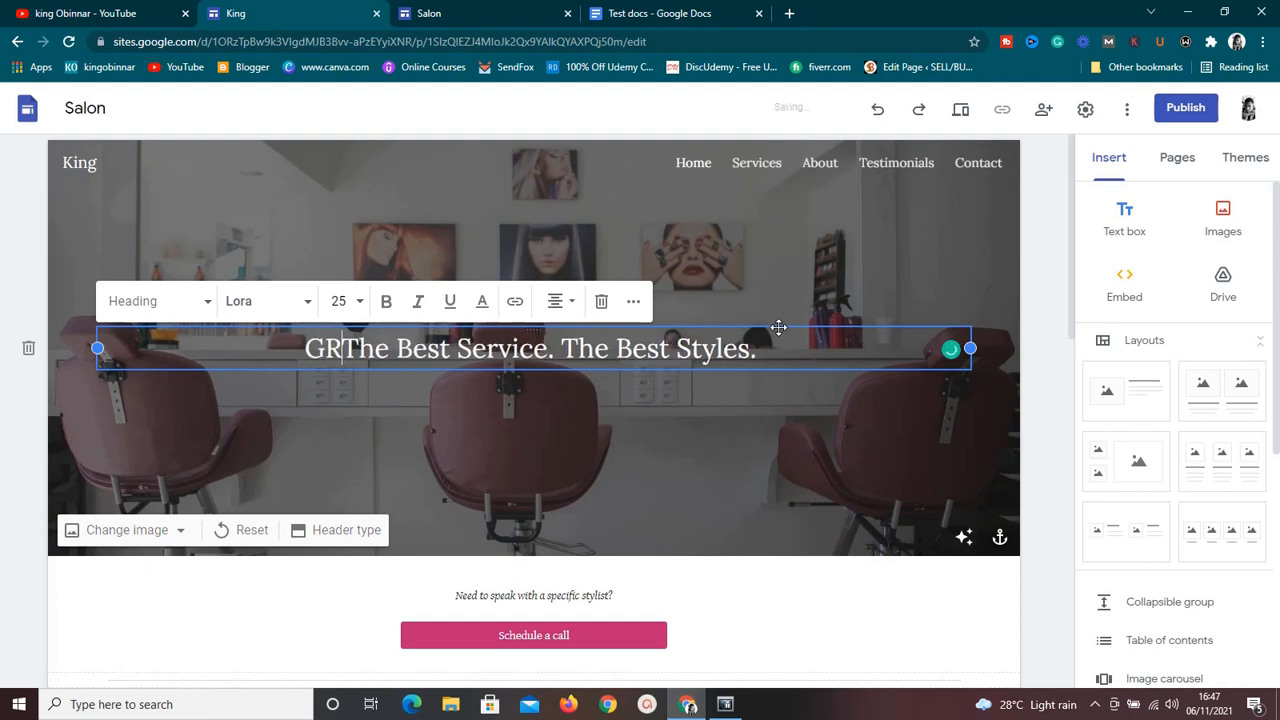
{"action": "type", "text": "EAT F"}
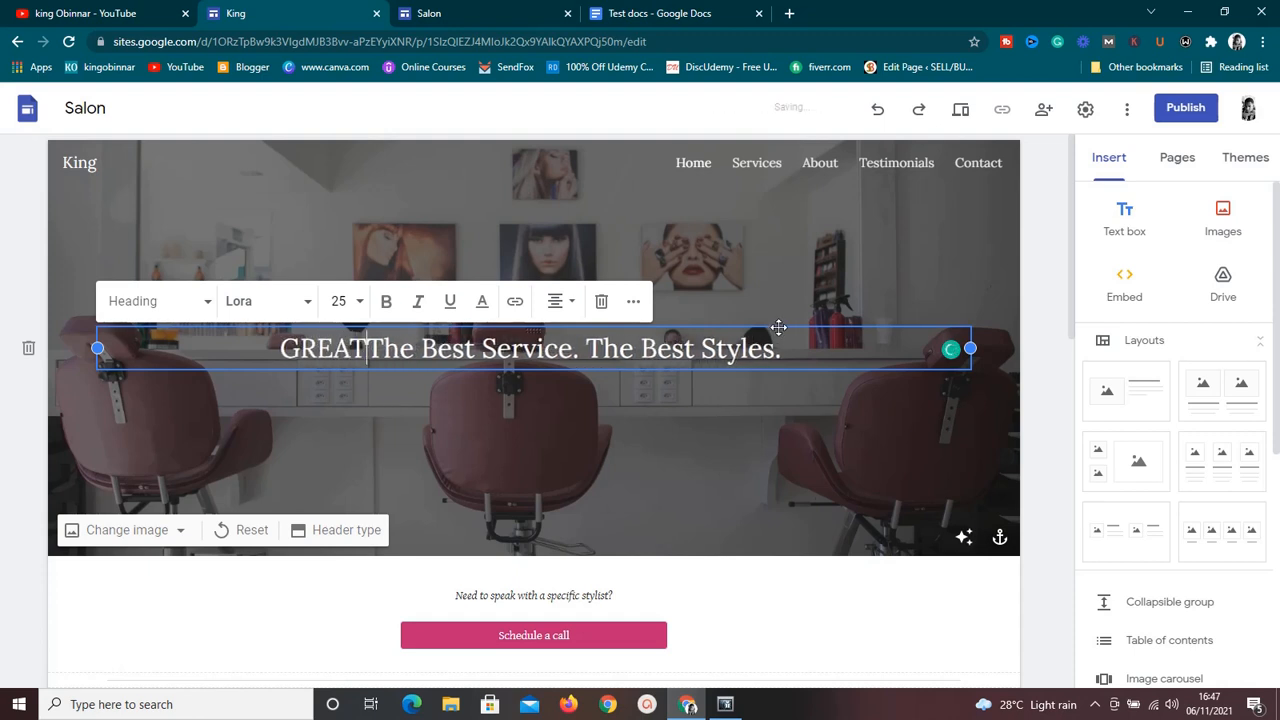
{"action": "type", "text": "OOD "}
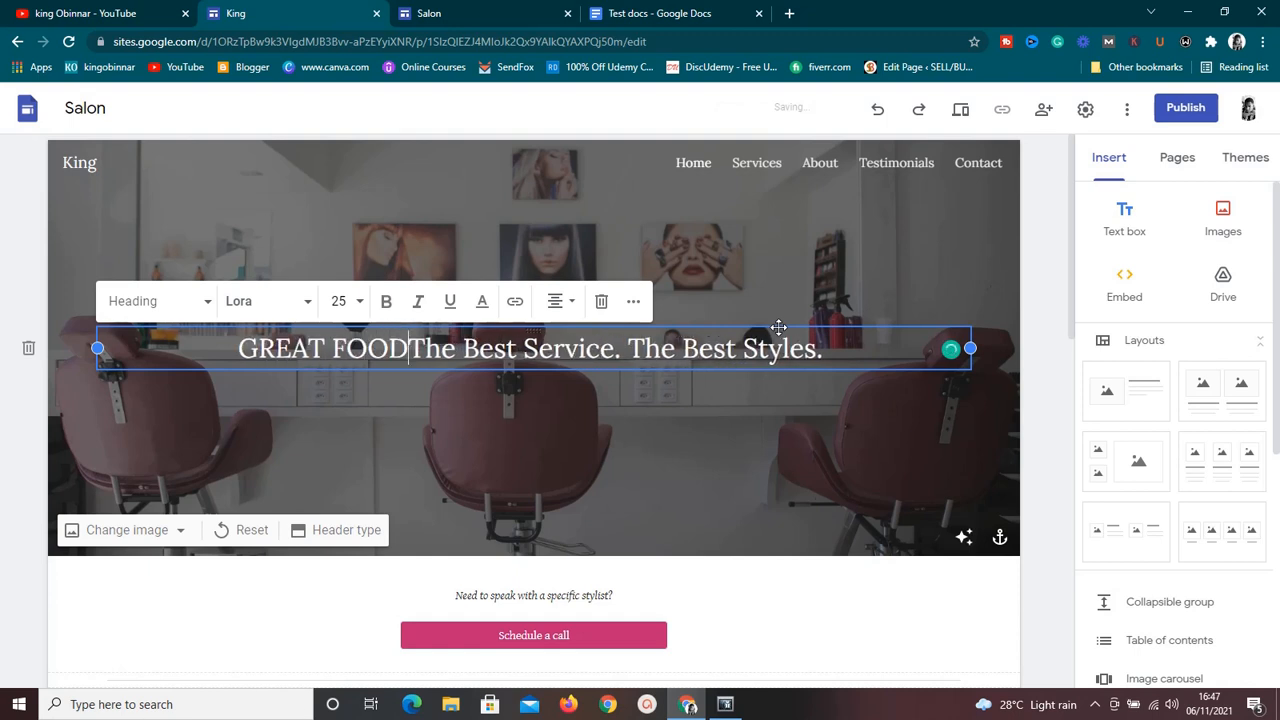
{"action": "type", "text": "FOR TH"}
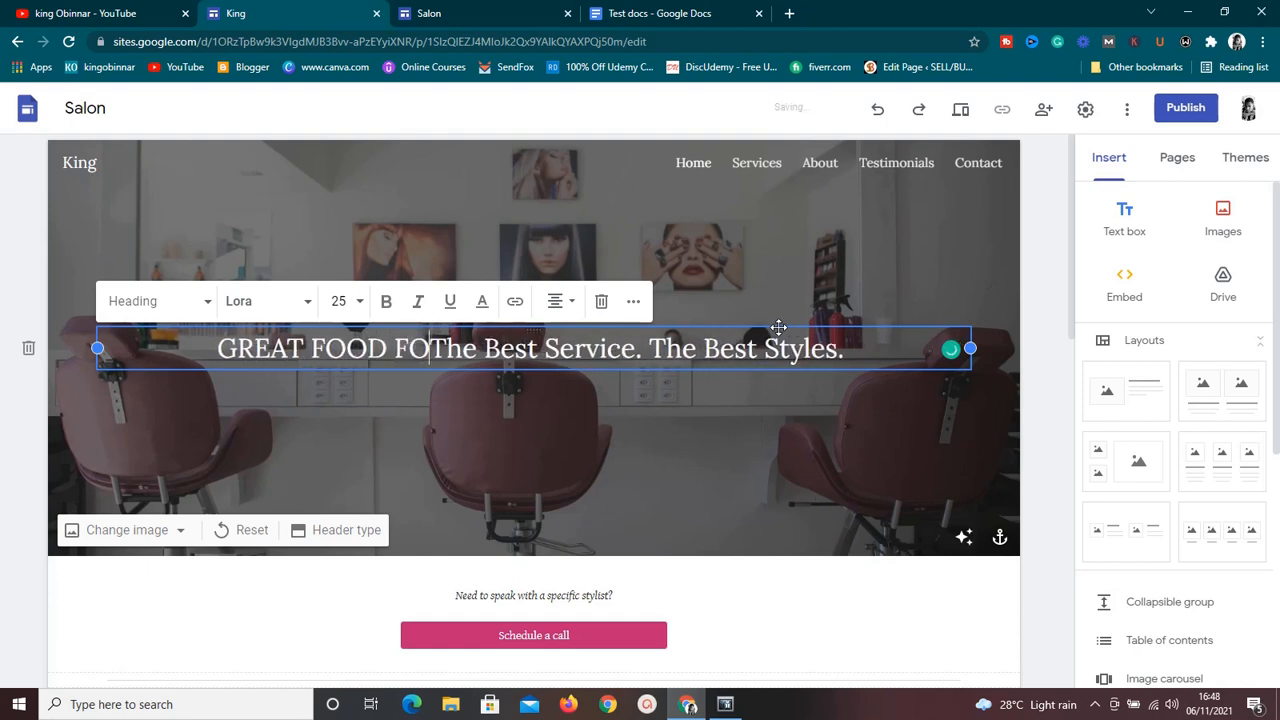
{"action": "type", "text": "OUGHTS"}
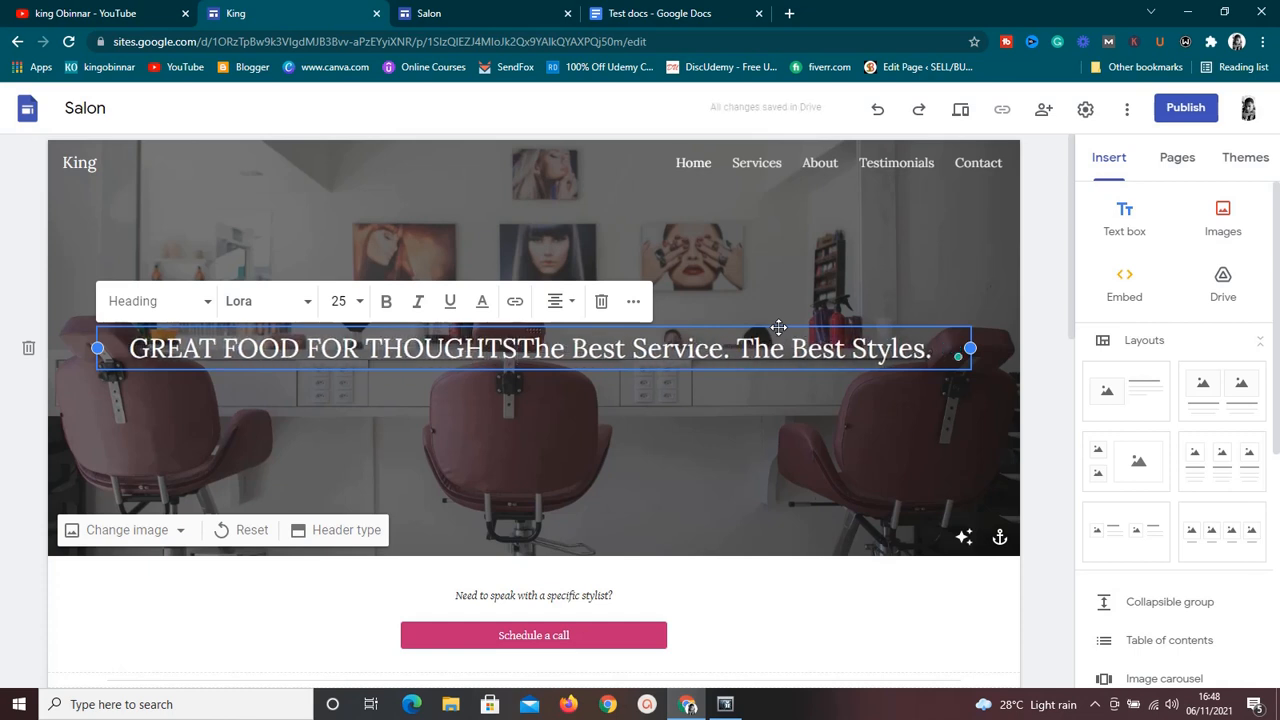
{"action": "key", "text": "Return"}
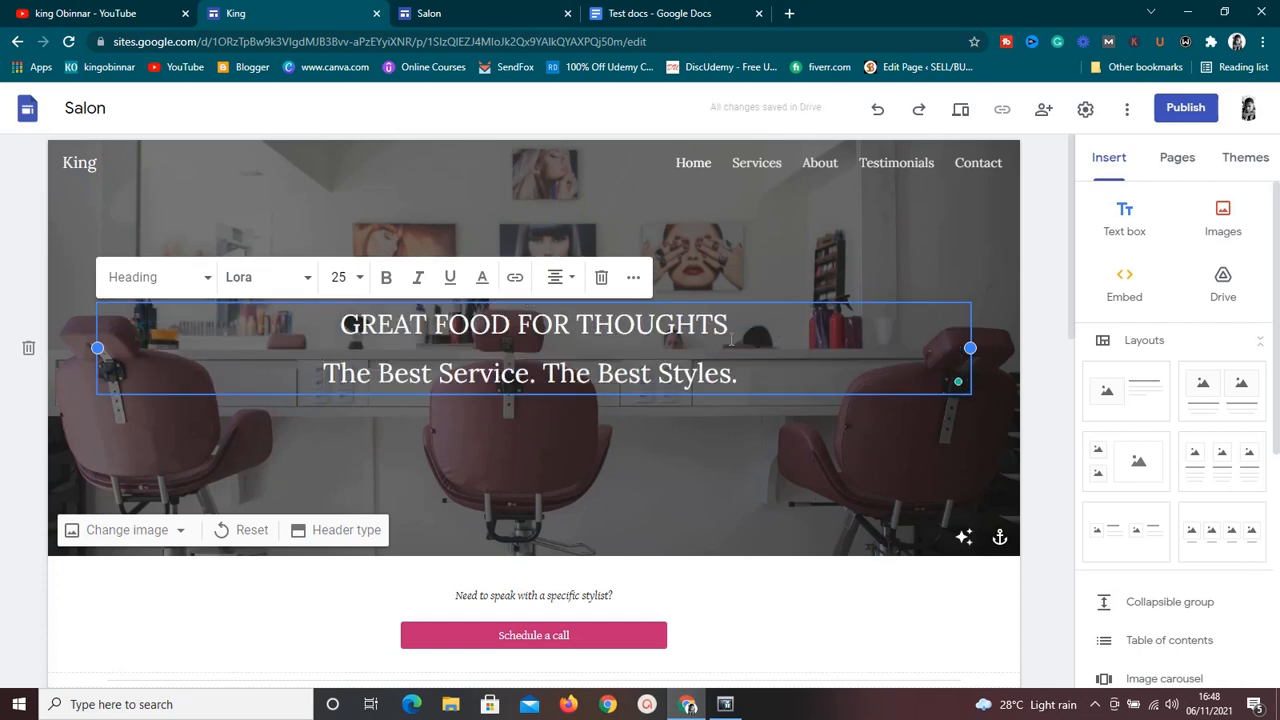
Try font sizes 30 and 60 on the banner line "GREAT FOOD FOR THOUGHTS" and settle on 48.
{"action": "triple_click", "coordinate": [673, 330]}
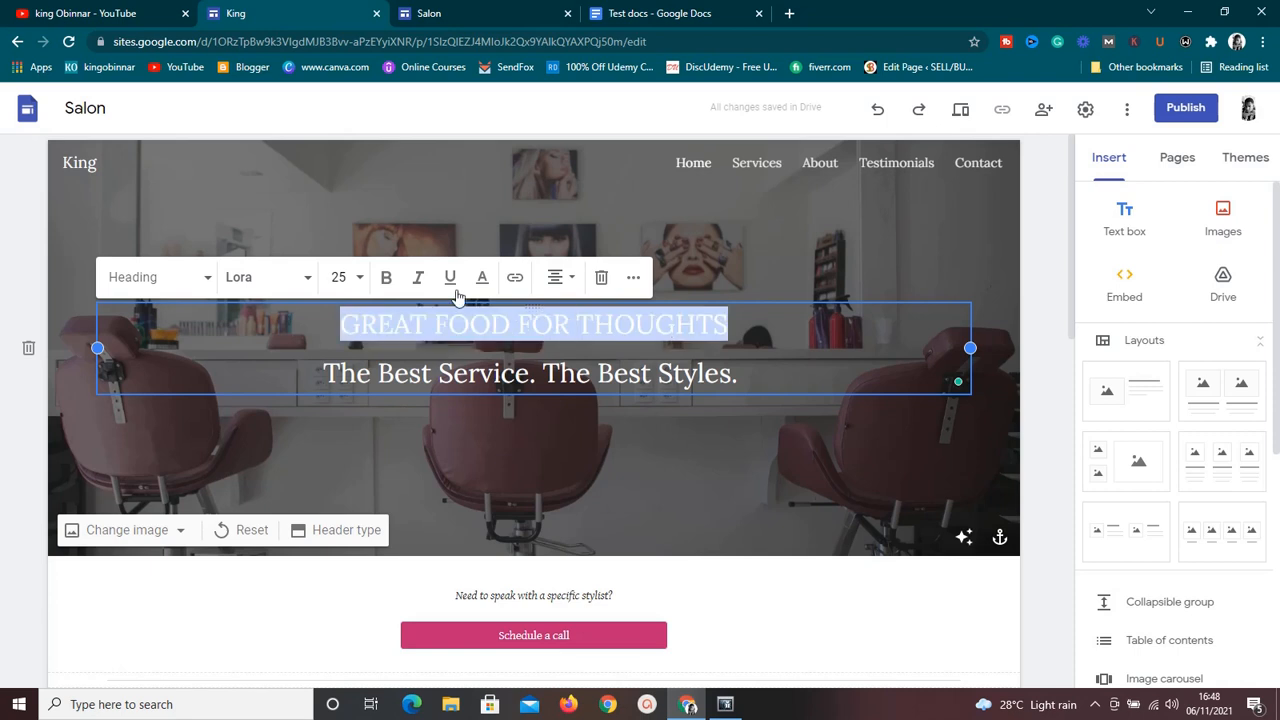
{"action": "left_click", "coordinate": [361, 284]}
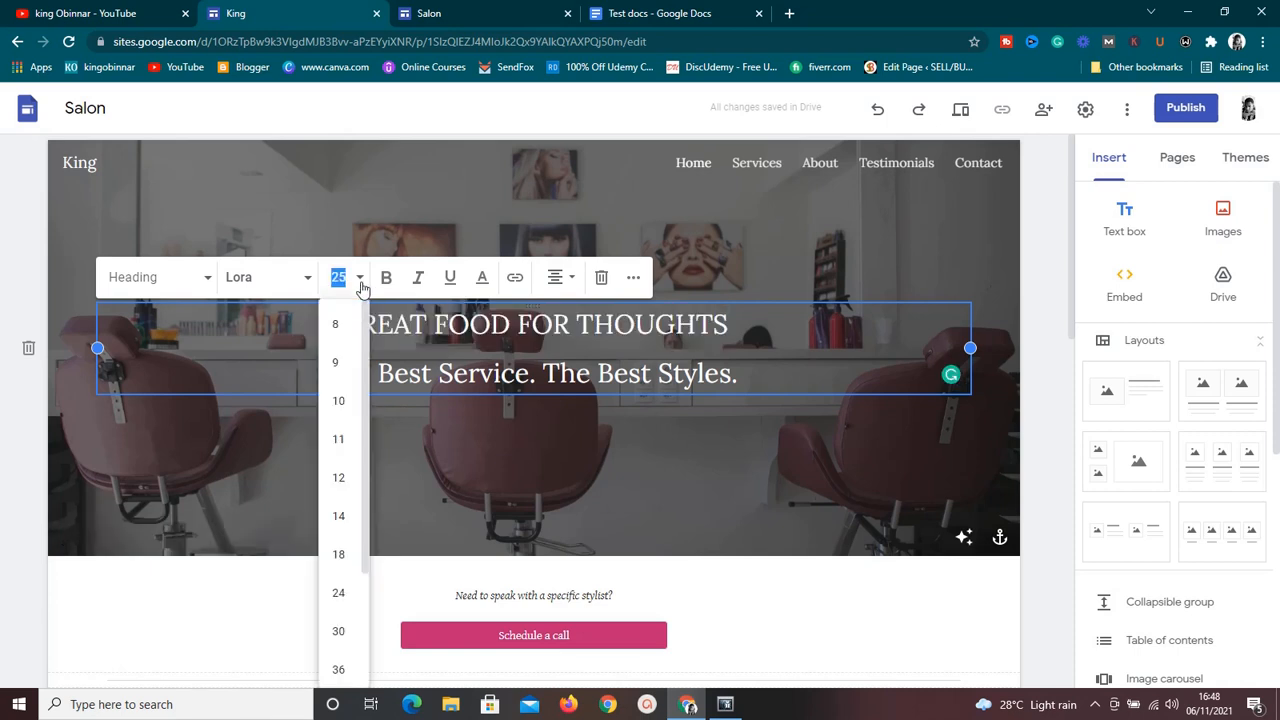
{"action": "left_click_drag", "start_coordinate": [363, 410], "coordinate": [364, 500]}
{"action": "left_click", "coordinate": [349, 495]}
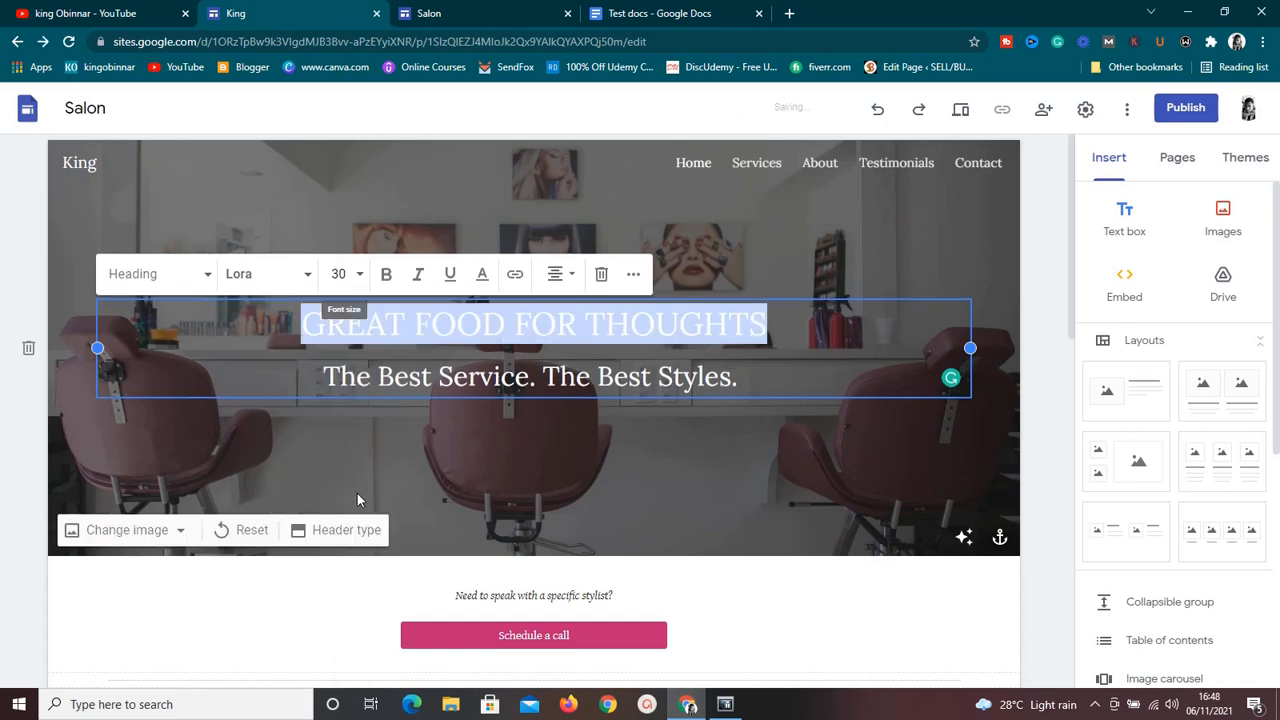
{"action": "left_click", "coordinate": [361, 284]}
{"action": "left_click_drag", "start_coordinate": [368, 451], "coordinate": [367, 533]}
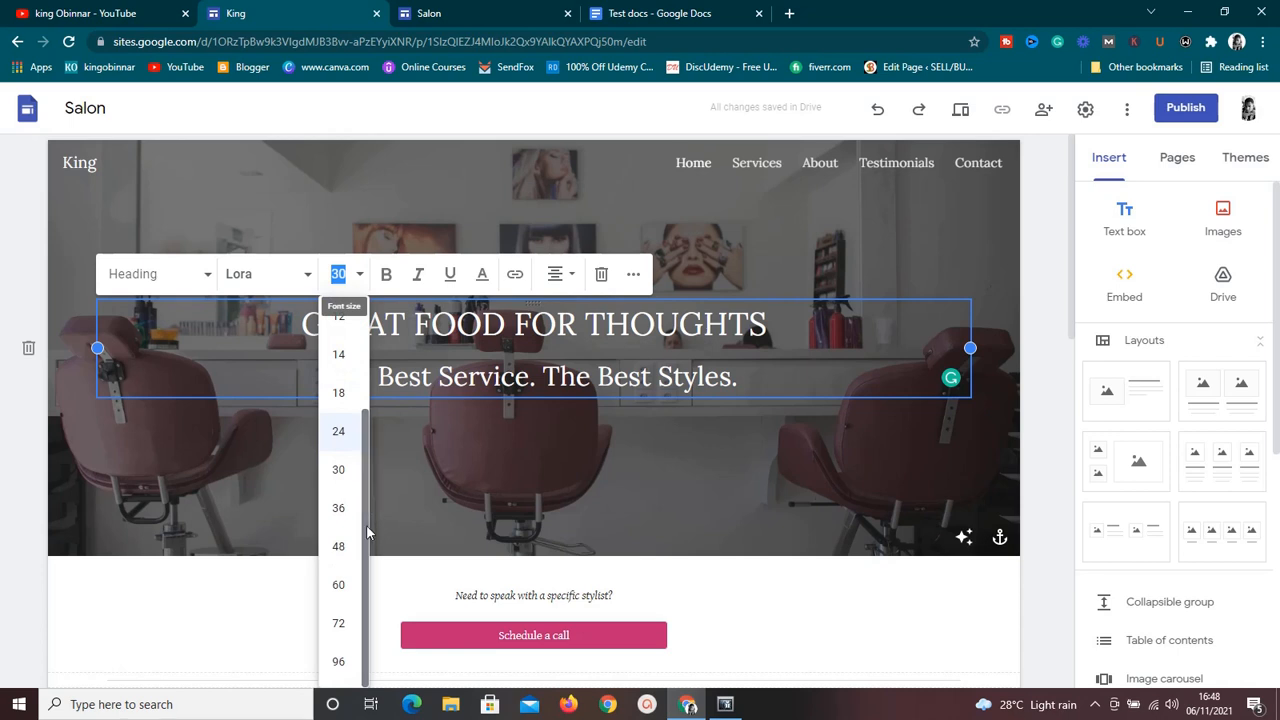
{"action": "left_click", "coordinate": [340, 586]}
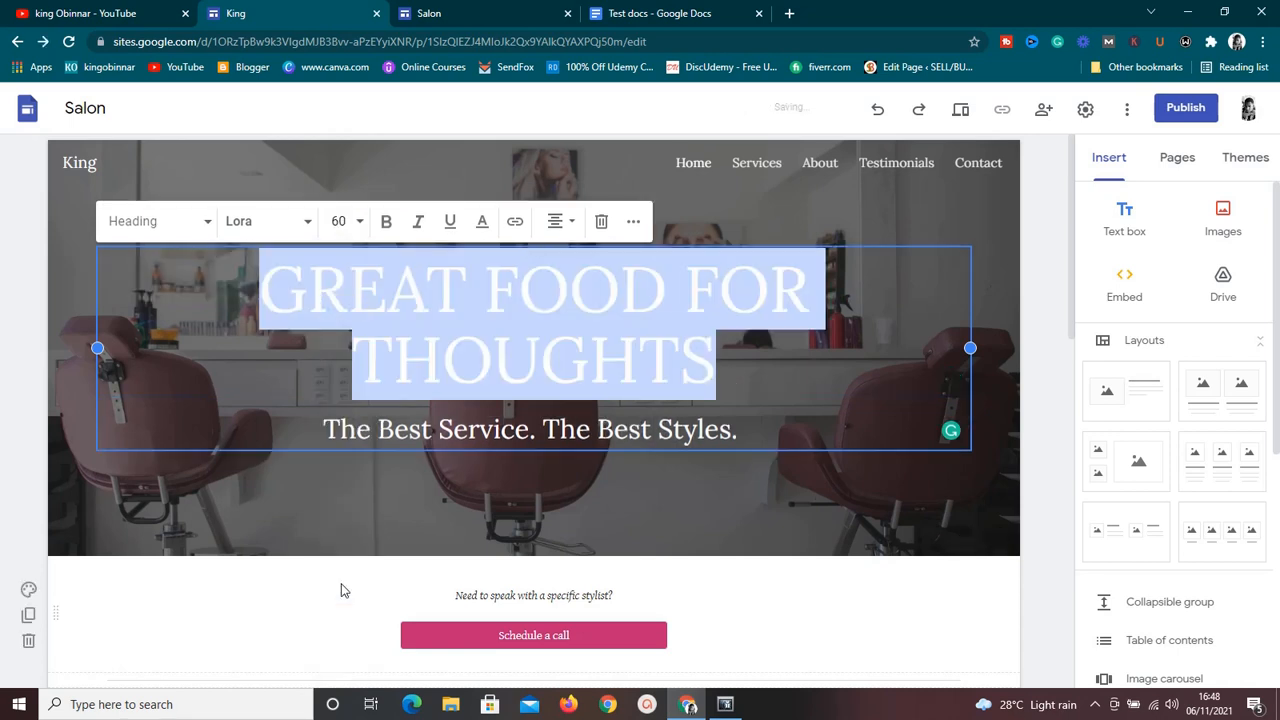
{"action": "left_click", "coordinate": [361, 226]}
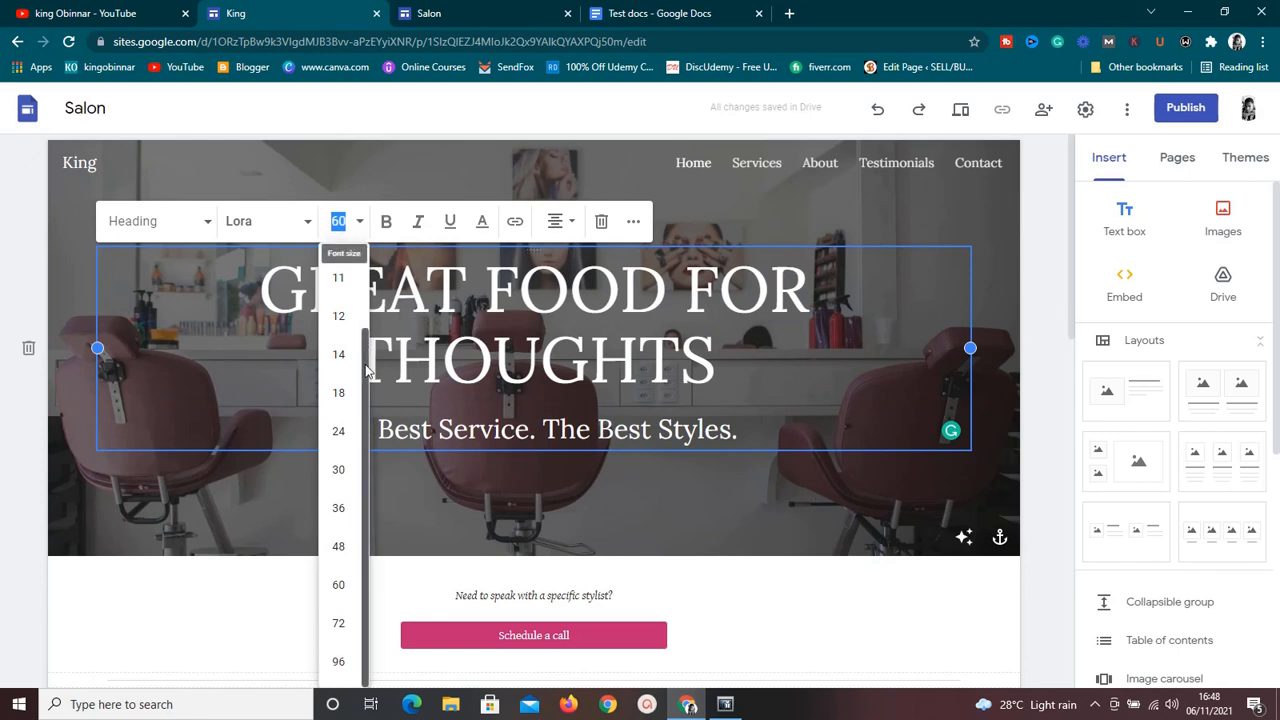
{"action": "left_click", "coordinate": [351, 553]}
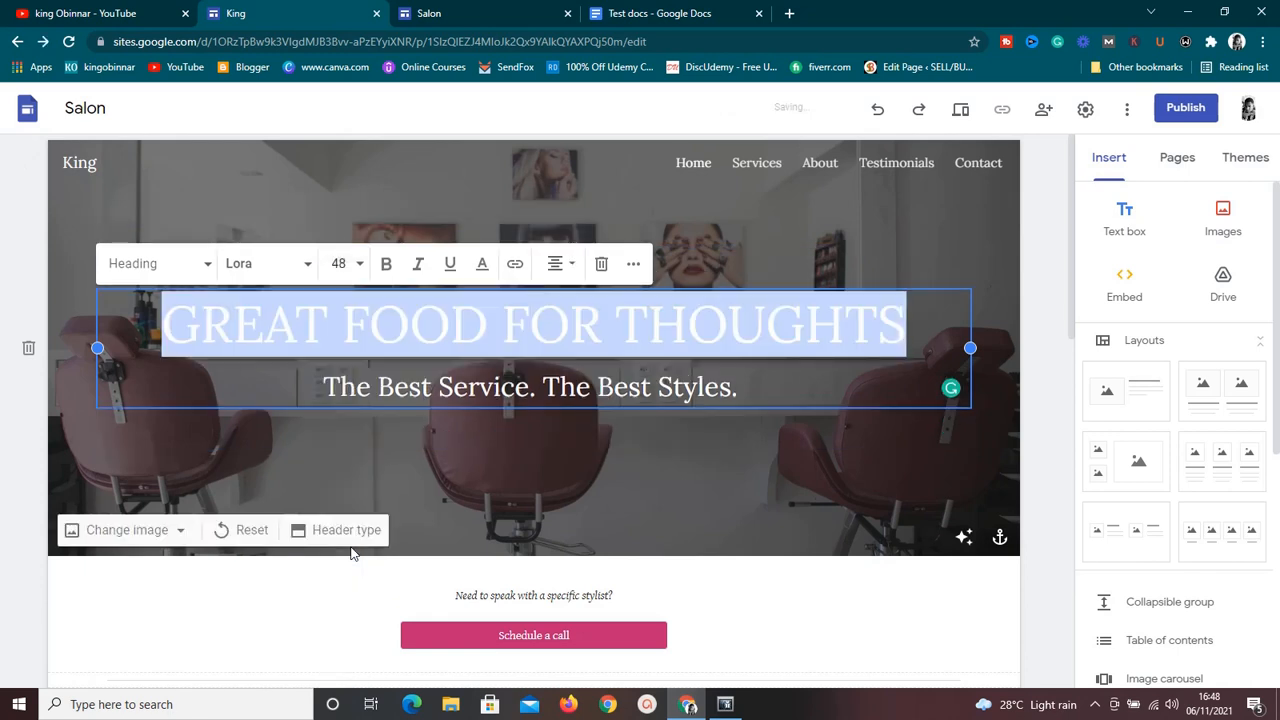
{"action": "left_click", "coordinate": [748, 208]}
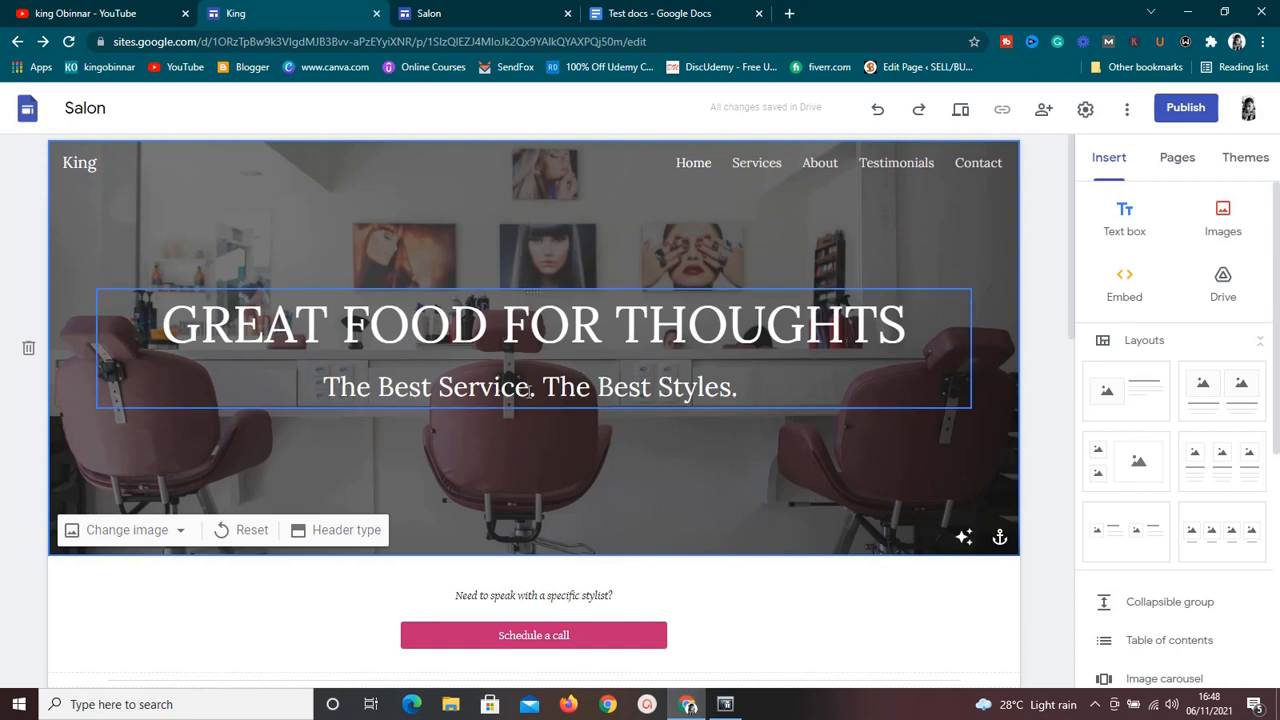
View the options for changing the banner image, look at the image gallery, and close it without choosing an image.
{"action": "left_click", "coordinate": [638, 355]}
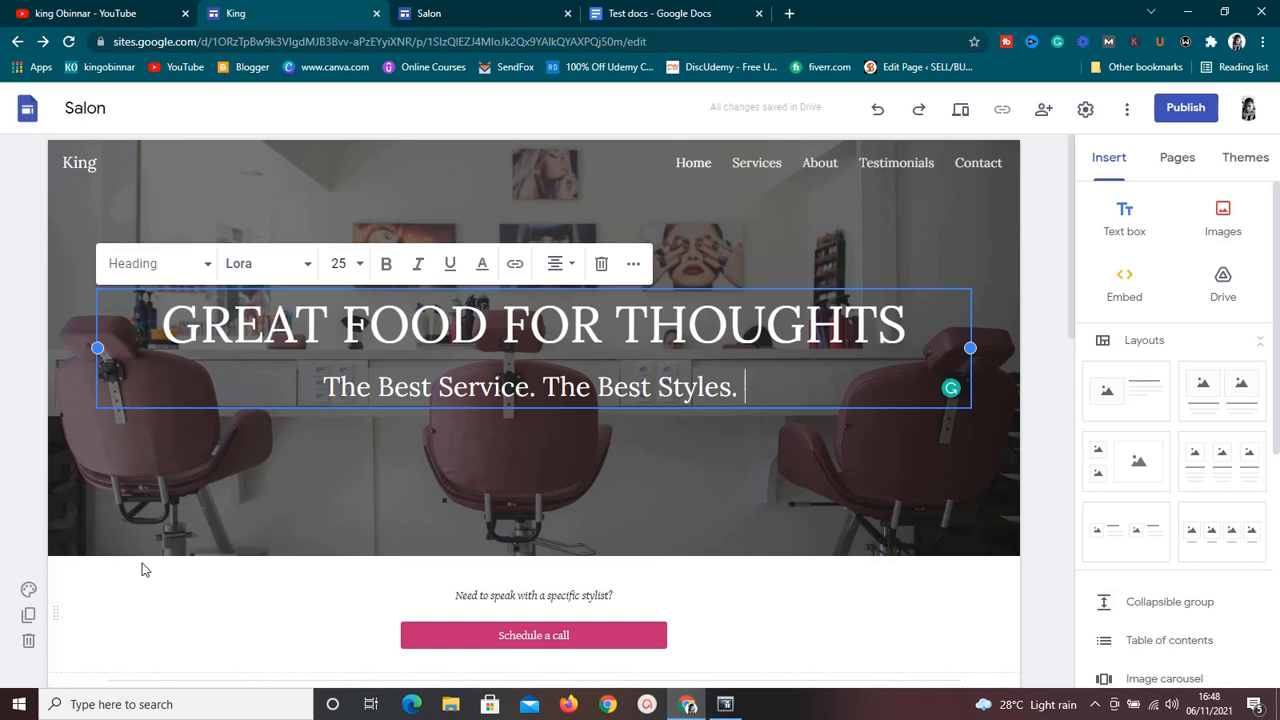
{"action": "left_click", "coordinate": [177, 530]}
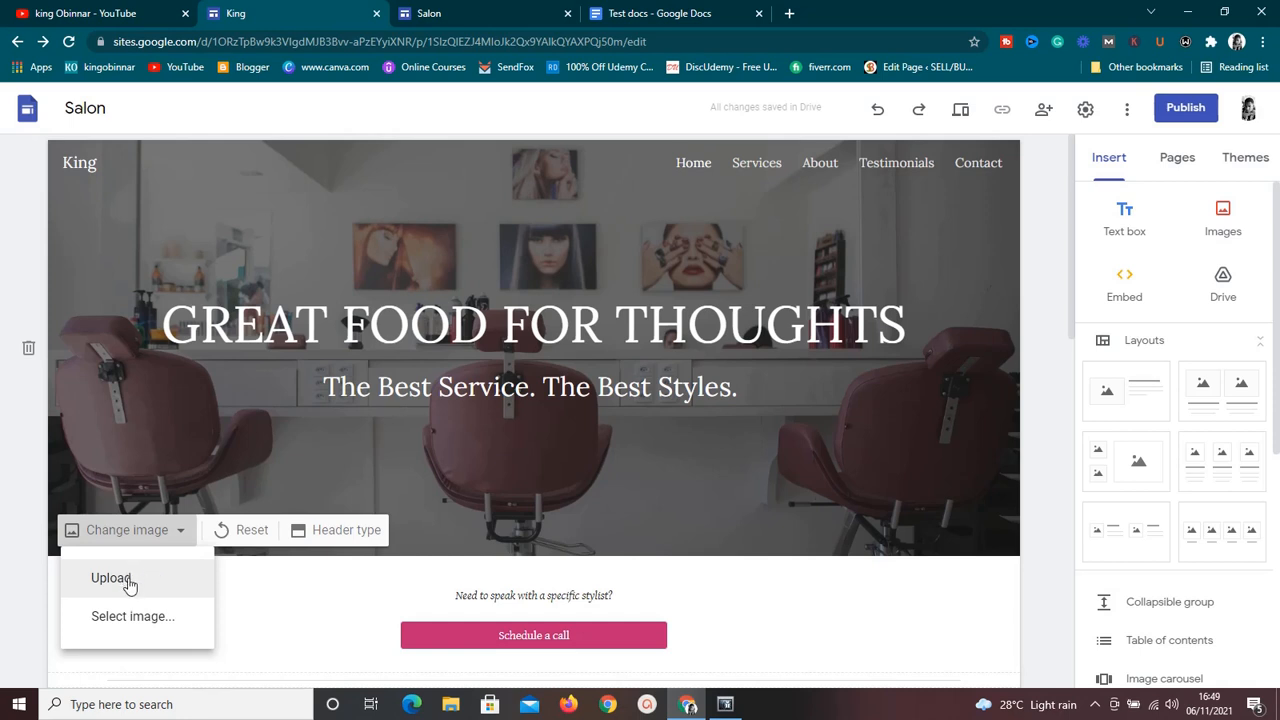
{"action": "left_click", "coordinate": [145, 626]}
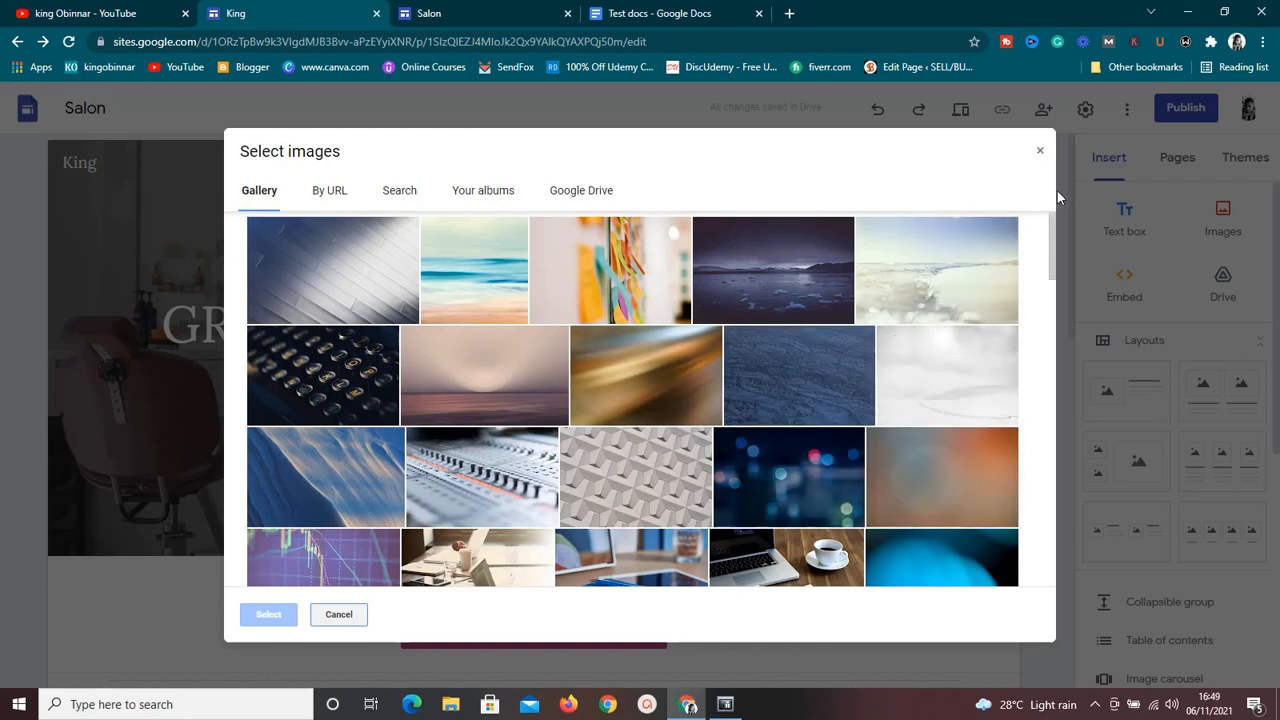
{"action": "left_click", "coordinate": [1040, 150]}
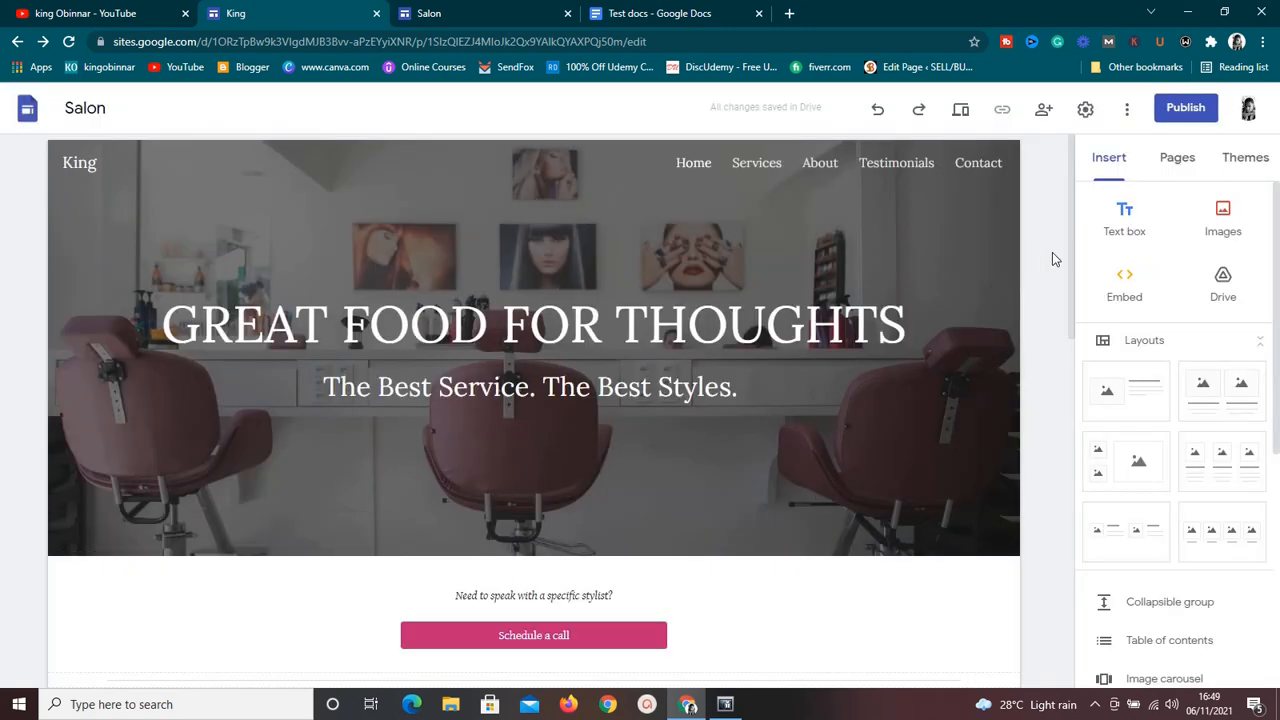
Examine the style options and the name and link settings of the "Schedule a call" button, then cancel the editing.
{"action": "scroll", "coordinate": [1073, 289], "scroll_direction": "down", "scroll_amount": 1}
{"action": "scroll", "coordinate": [1073, 289], "scroll_direction": "down", "scroll_amount": 2}
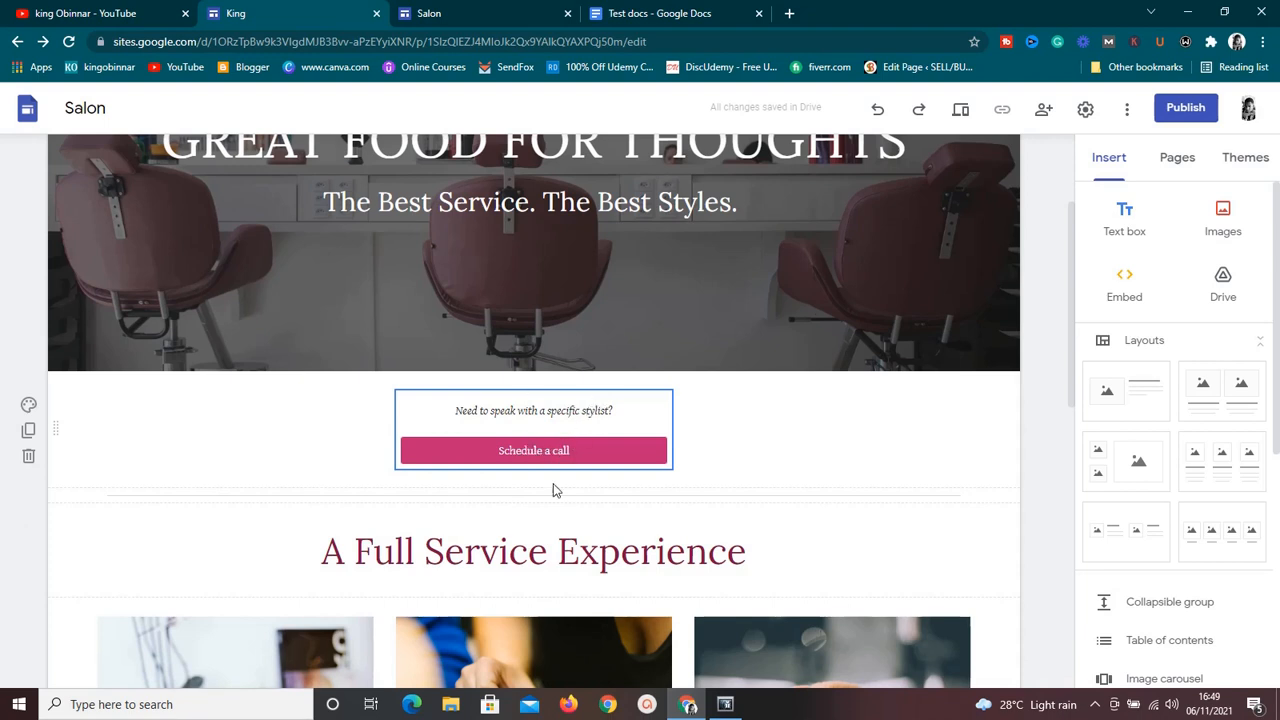
{"action": "left_click", "coordinate": [550, 418]}
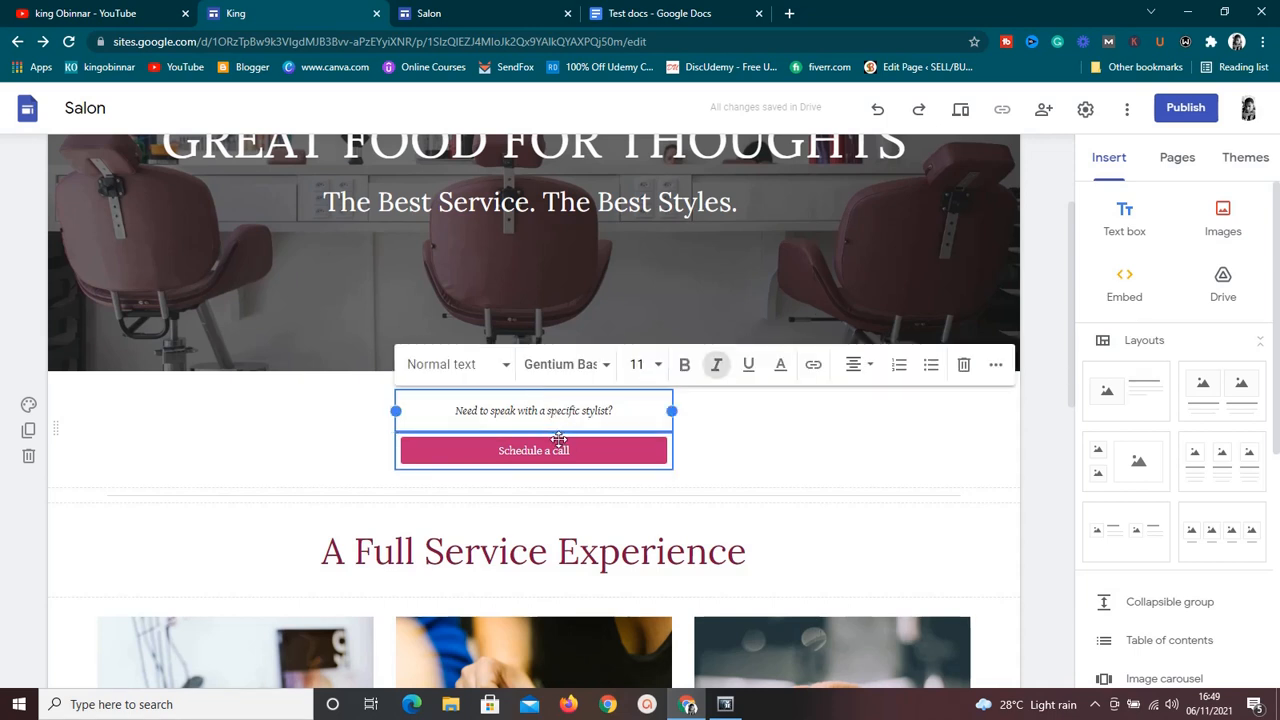
{"action": "left_click", "coordinate": [560, 448]}
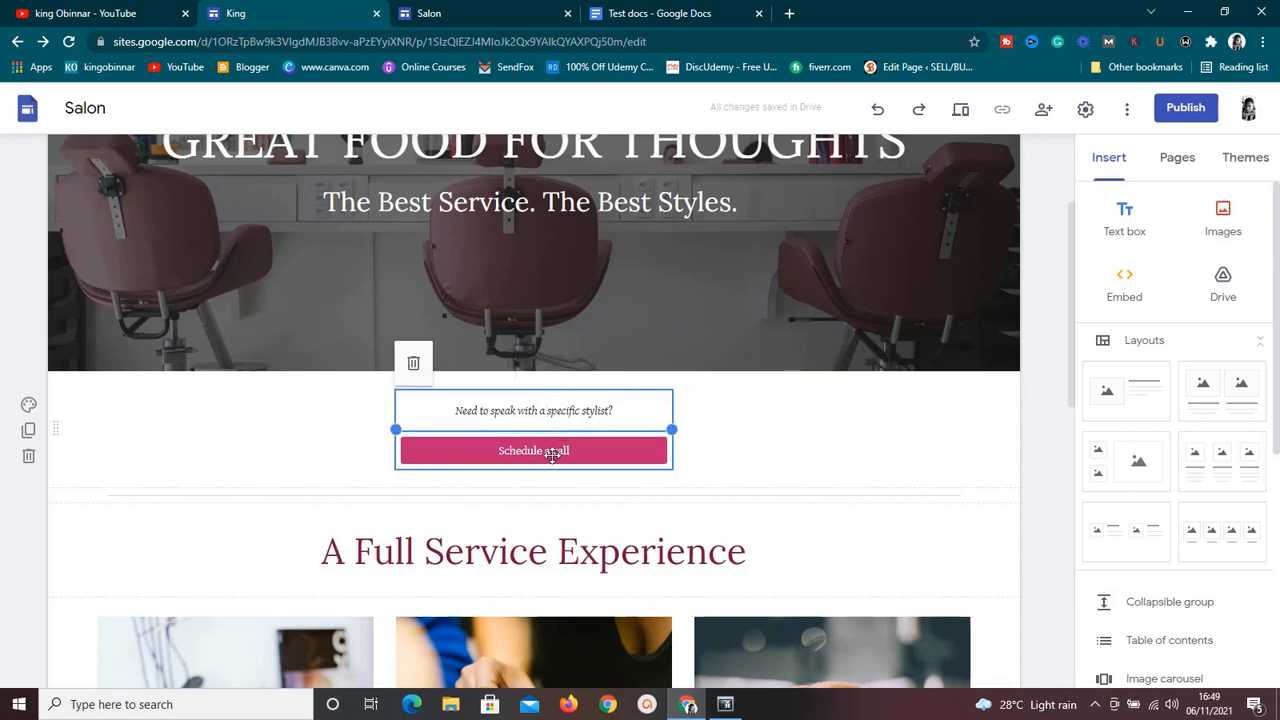
{"action": "left_click", "coordinate": [558, 450]}
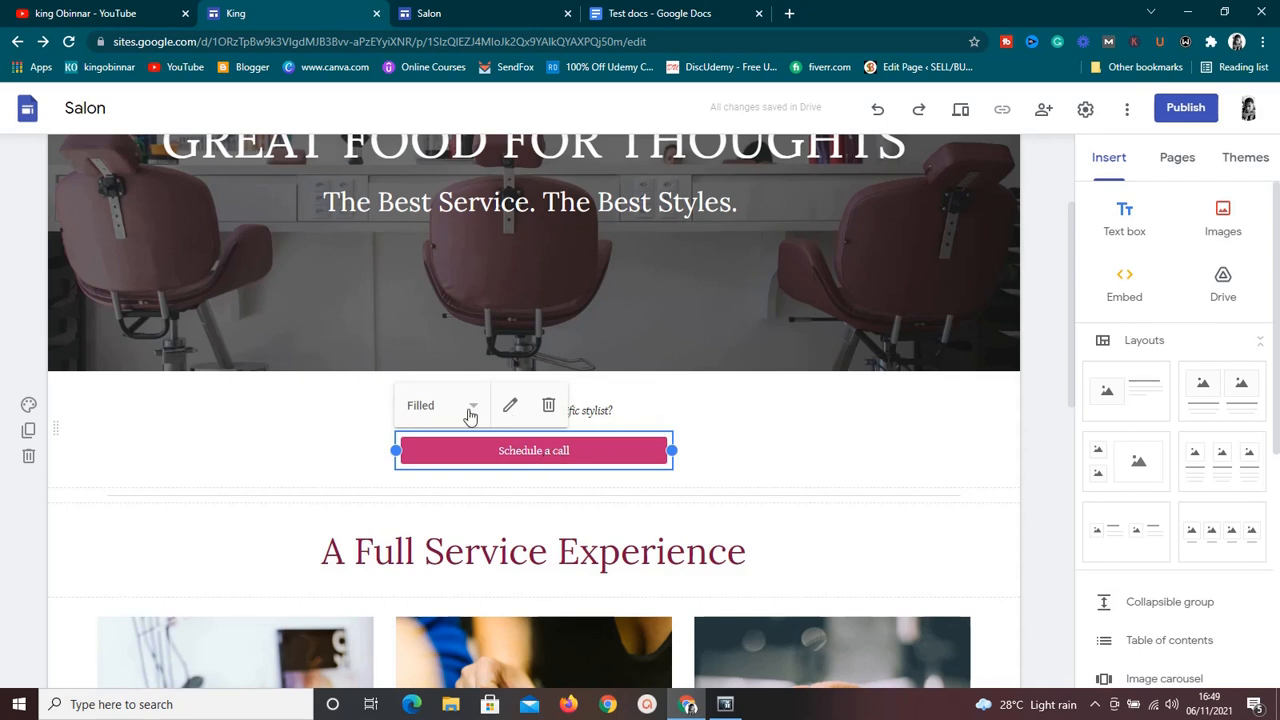
{"action": "left_click", "coordinate": [472, 413]}
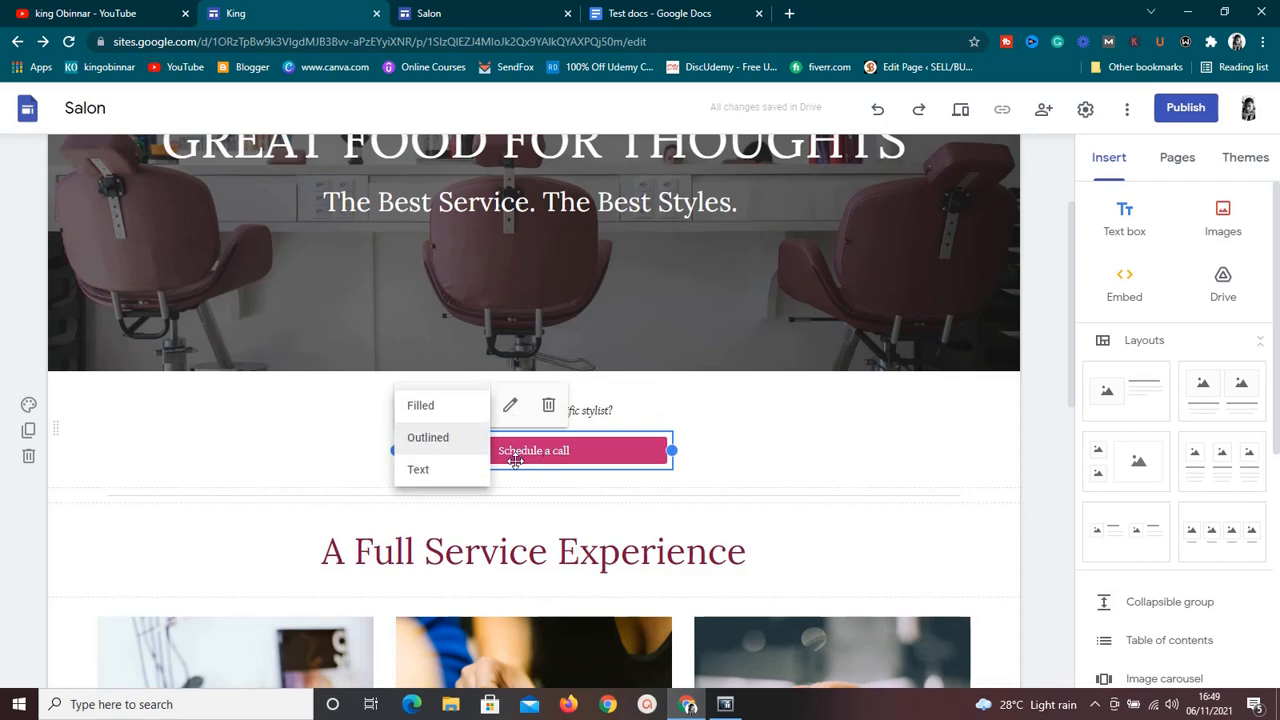
{"action": "left_click", "coordinate": [511, 410]}
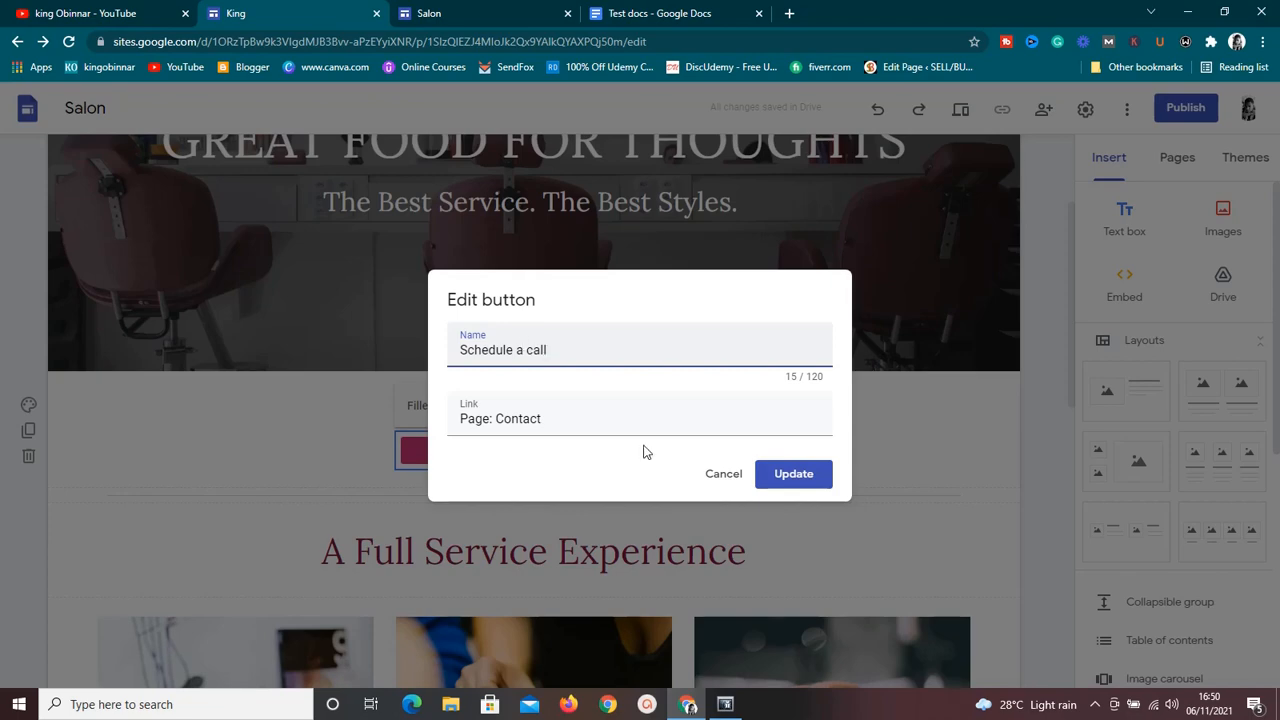
{"action": "left_click", "coordinate": [731, 482]}
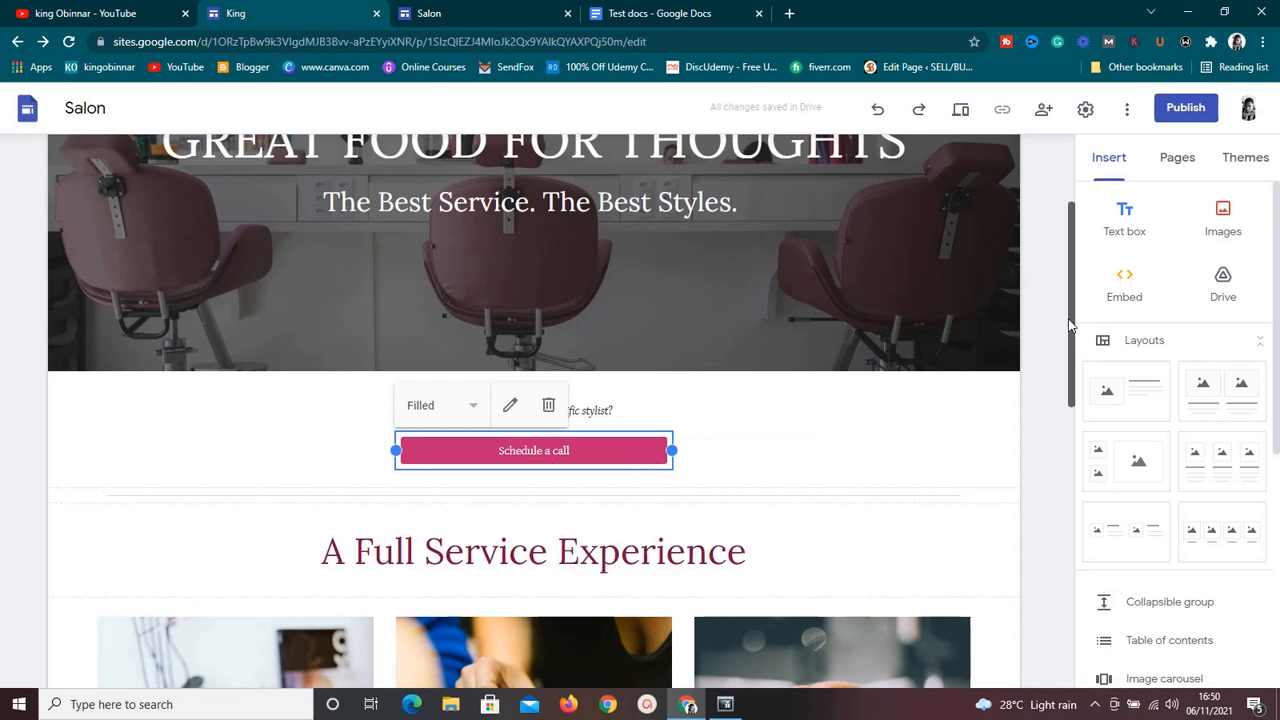
Inspect the Makeup Services, Nail Treatments and Hair Styling blocks in the "A Full Service Experience" section.
{"action": "left_click_drag", "start_coordinate": [1068, 325], "coordinate": [1064, 446]}
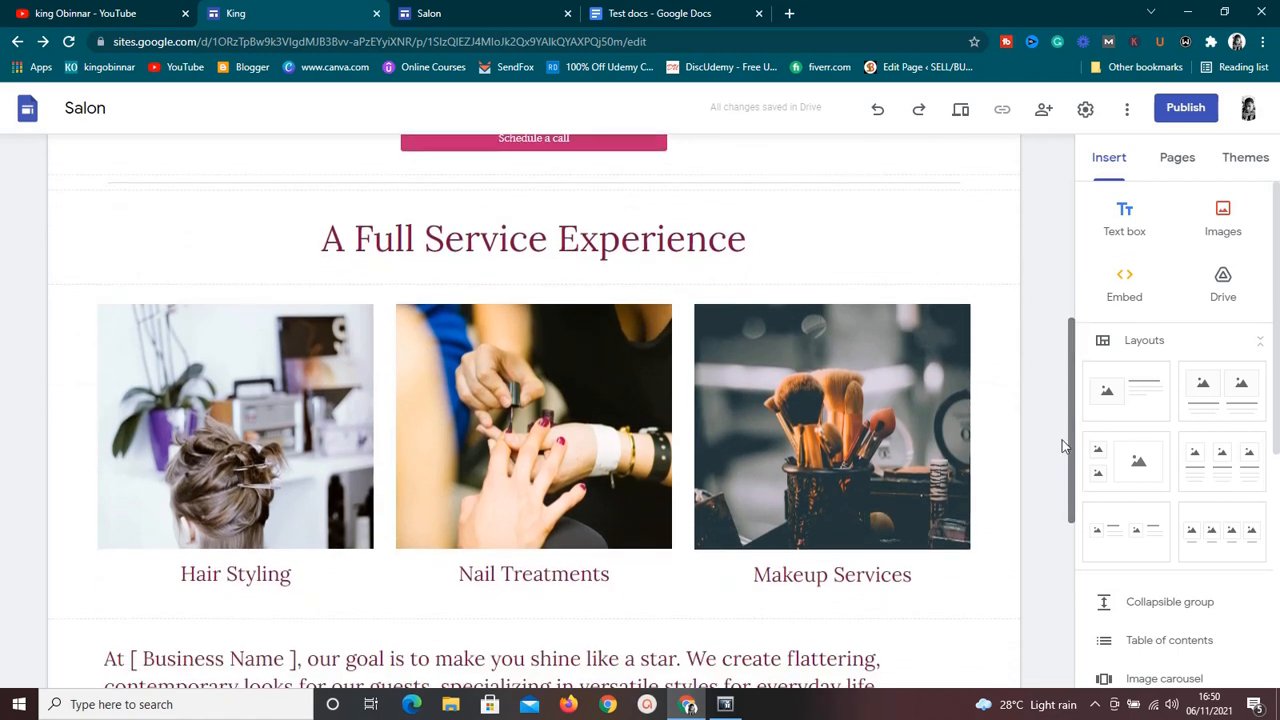
{"action": "left_click", "coordinate": [794, 597]}
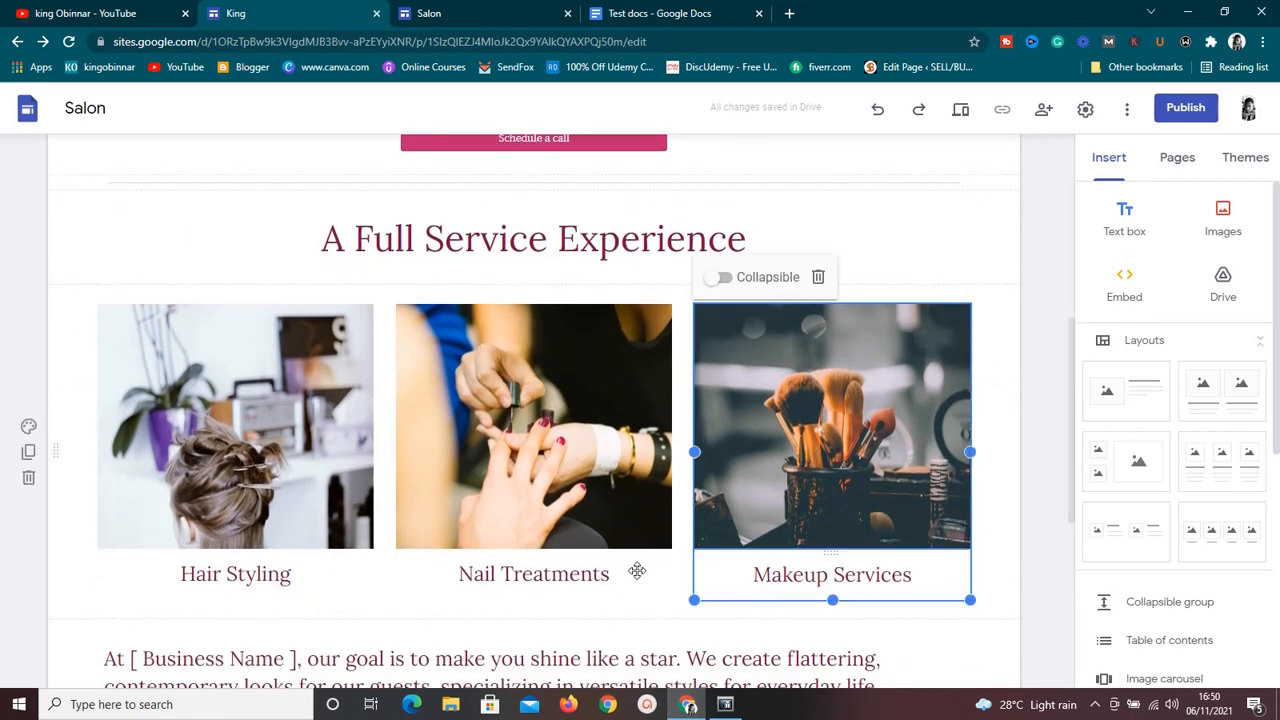
{"action": "left_click", "coordinate": [594, 572]}
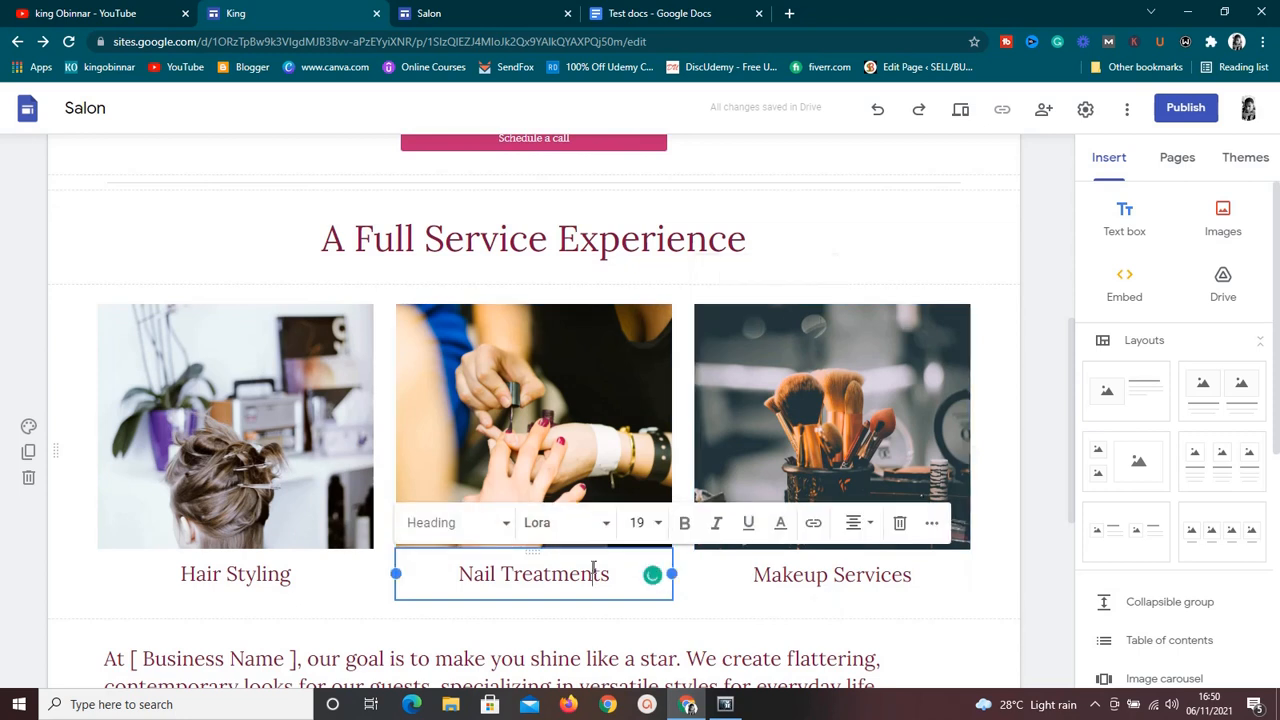
{"action": "left_click", "coordinate": [332, 593]}
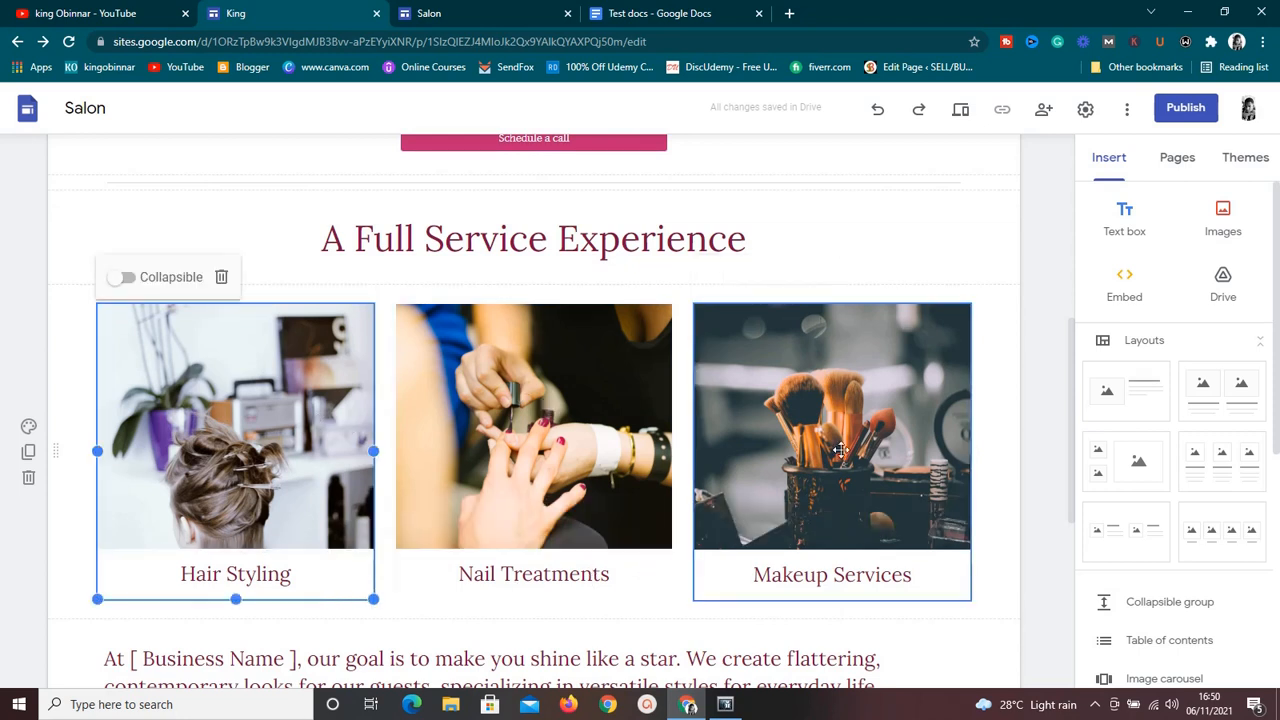
Inspect the "A Full Service Experience" heading and open the Home page footer's appointment contact line for editing, leaving it as is.
{"action": "left_click_drag", "start_coordinate": [1071, 430], "coordinate": [1068, 388]}
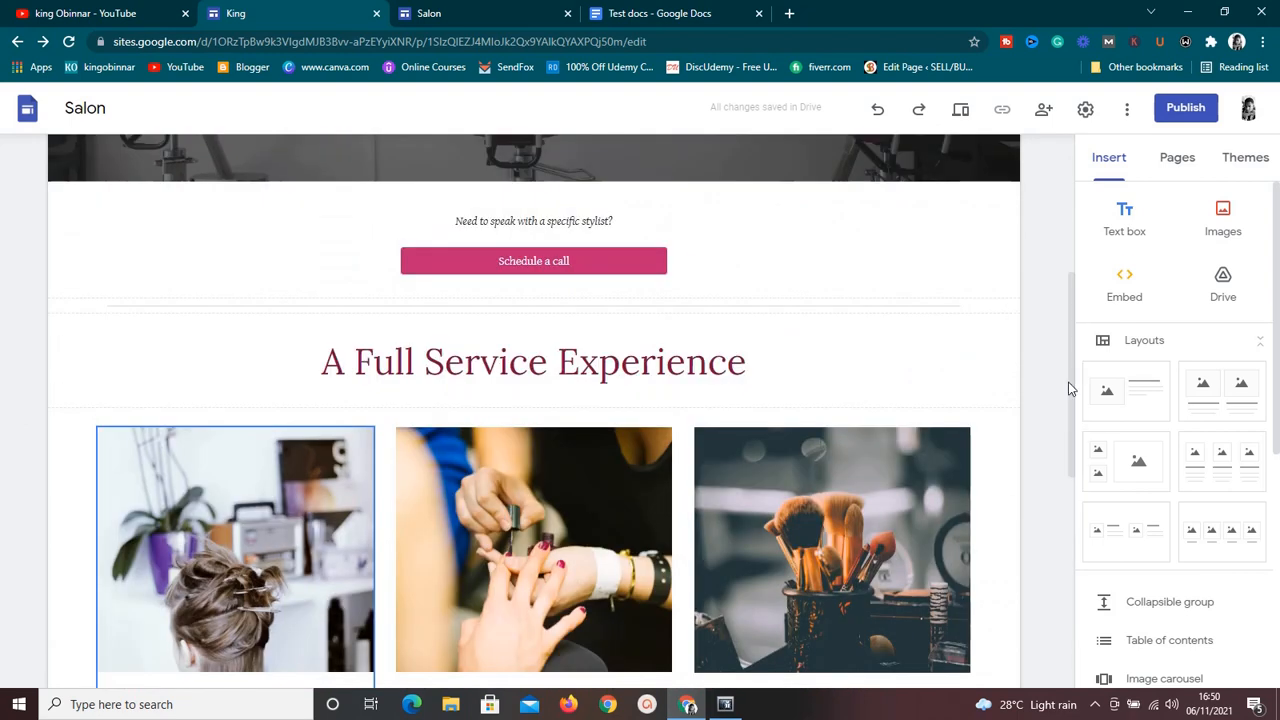
{"action": "left_click", "coordinate": [766, 354]}
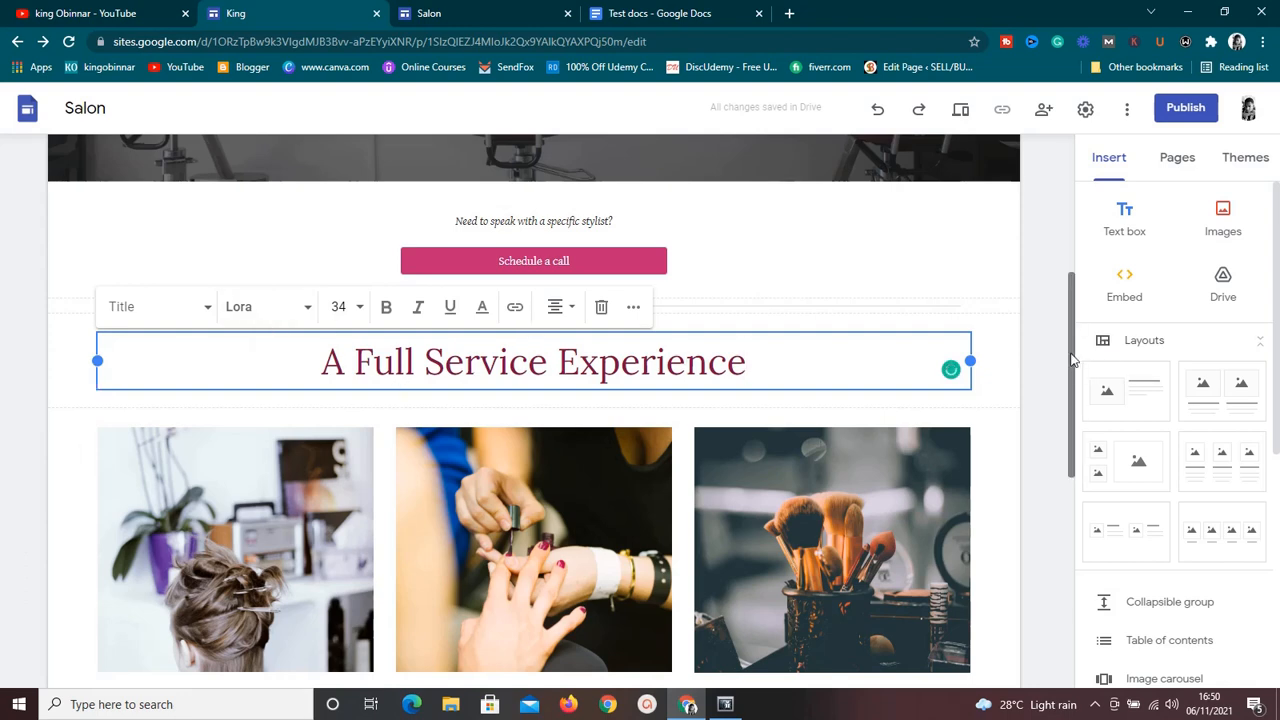
{"action": "left_click_drag", "start_coordinate": [1072, 360], "coordinate": [1044, 595]}
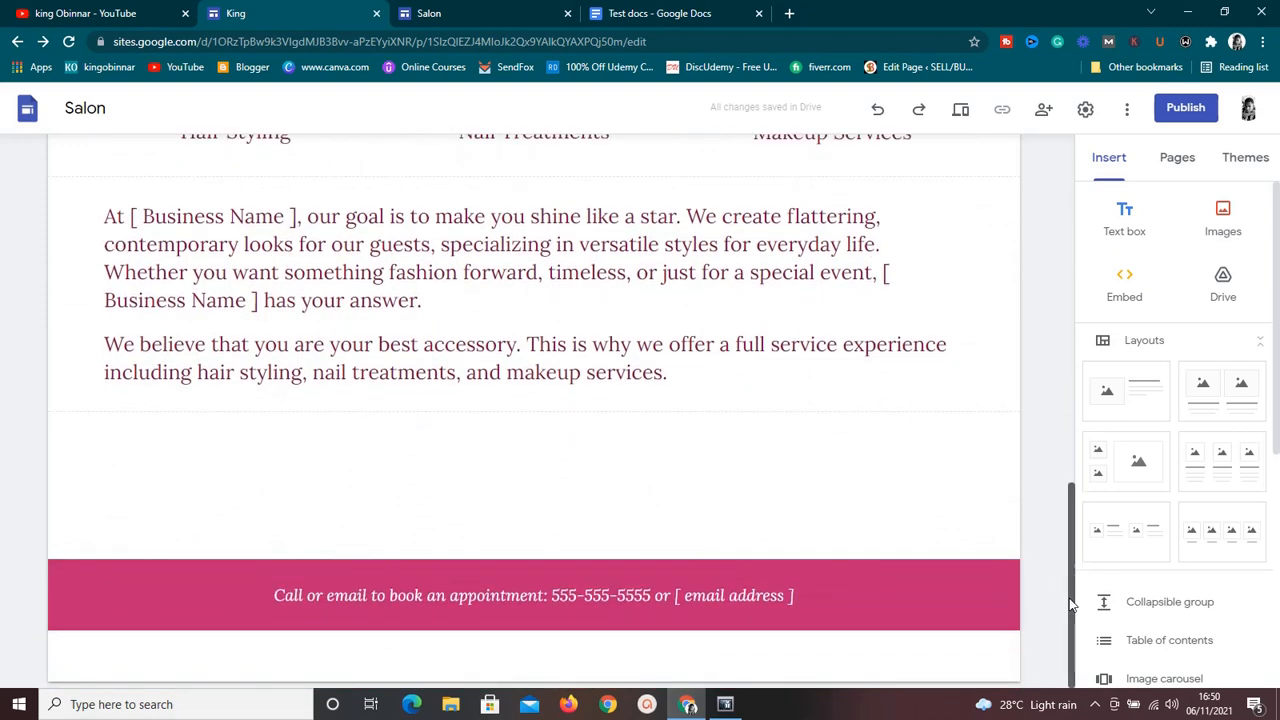
{"action": "mouse_move", "coordinate": [1070, 596]}
{"action": "left_mouse_down"}
{"action": "mouse_move", "coordinate": [1068, 251]}
{"action": "mouse_move", "coordinate": [1068, 602]}
{"action": "left_mouse_up"}
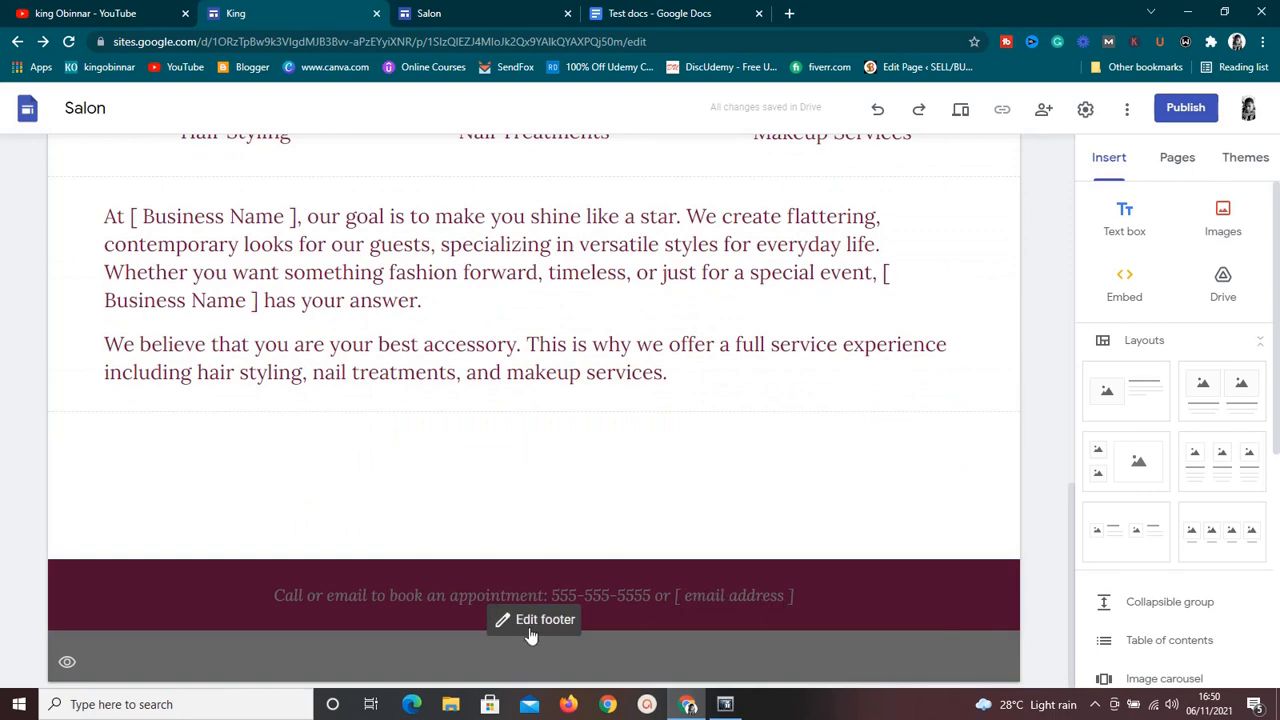
{"action": "left_click", "coordinate": [518, 628]}
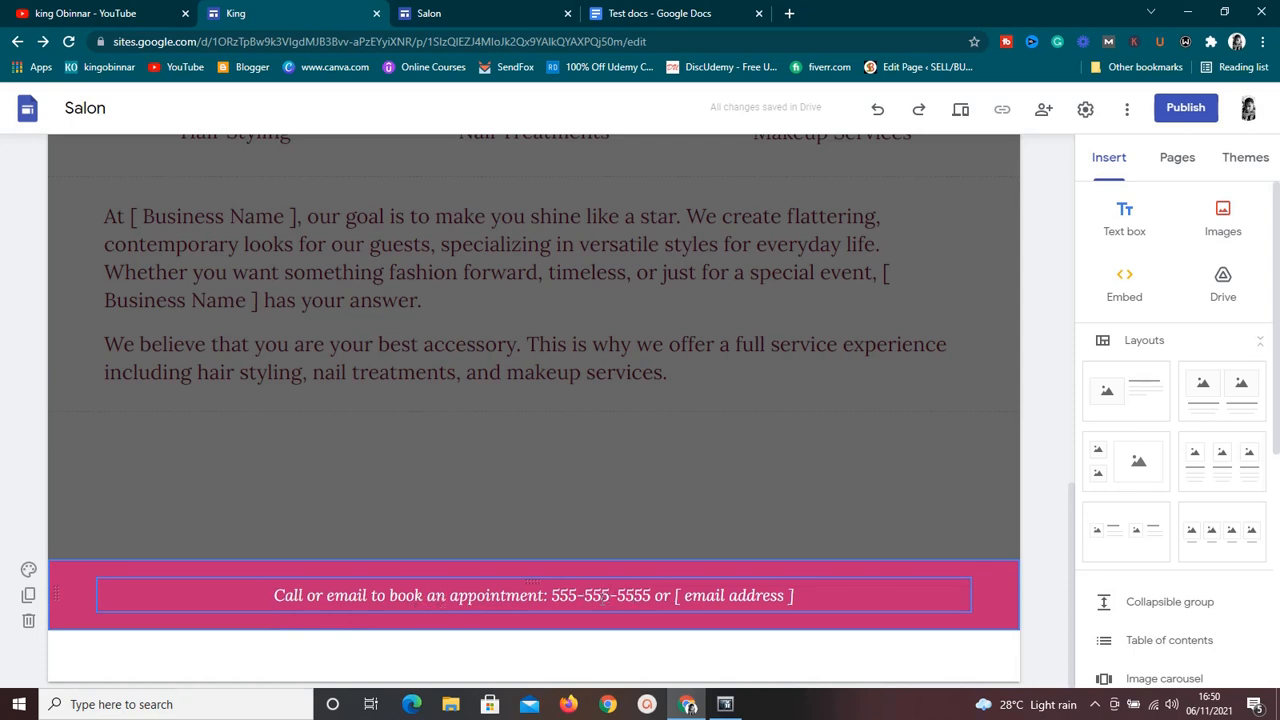
{"action": "left_click", "coordinate": [603, 596]}
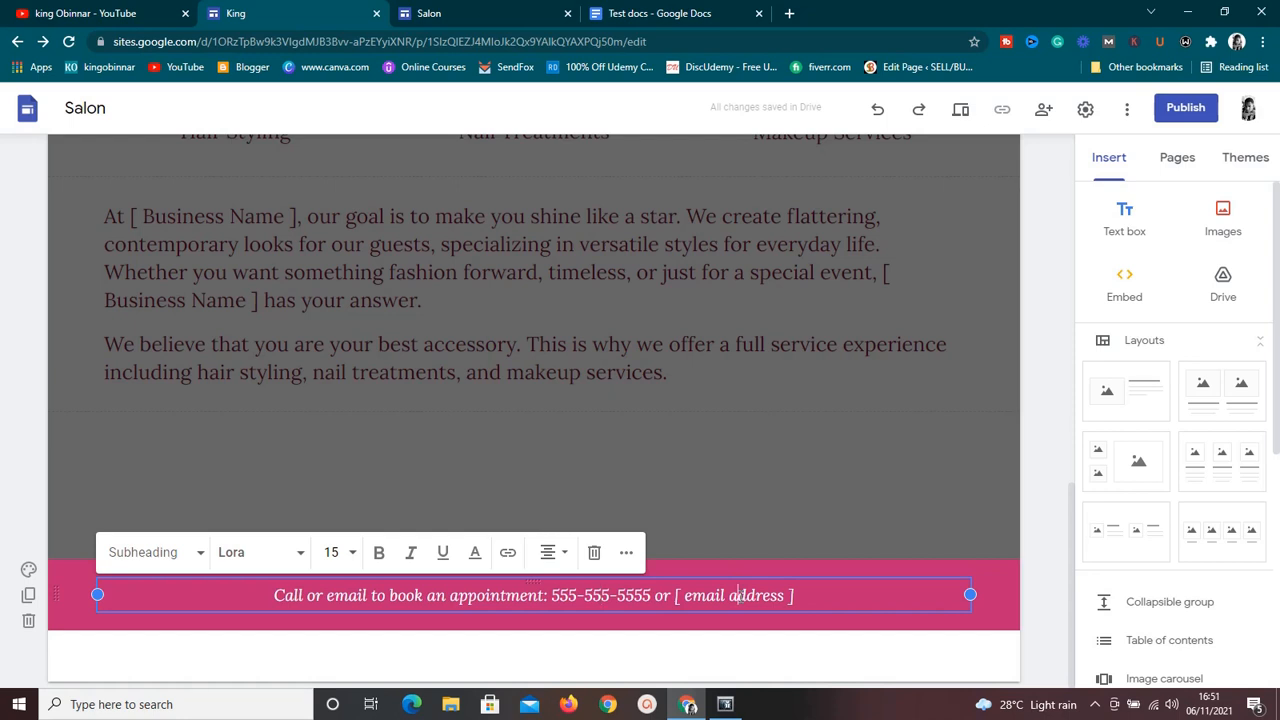
{"action": "left_click", "coordinate": [777, 487]}
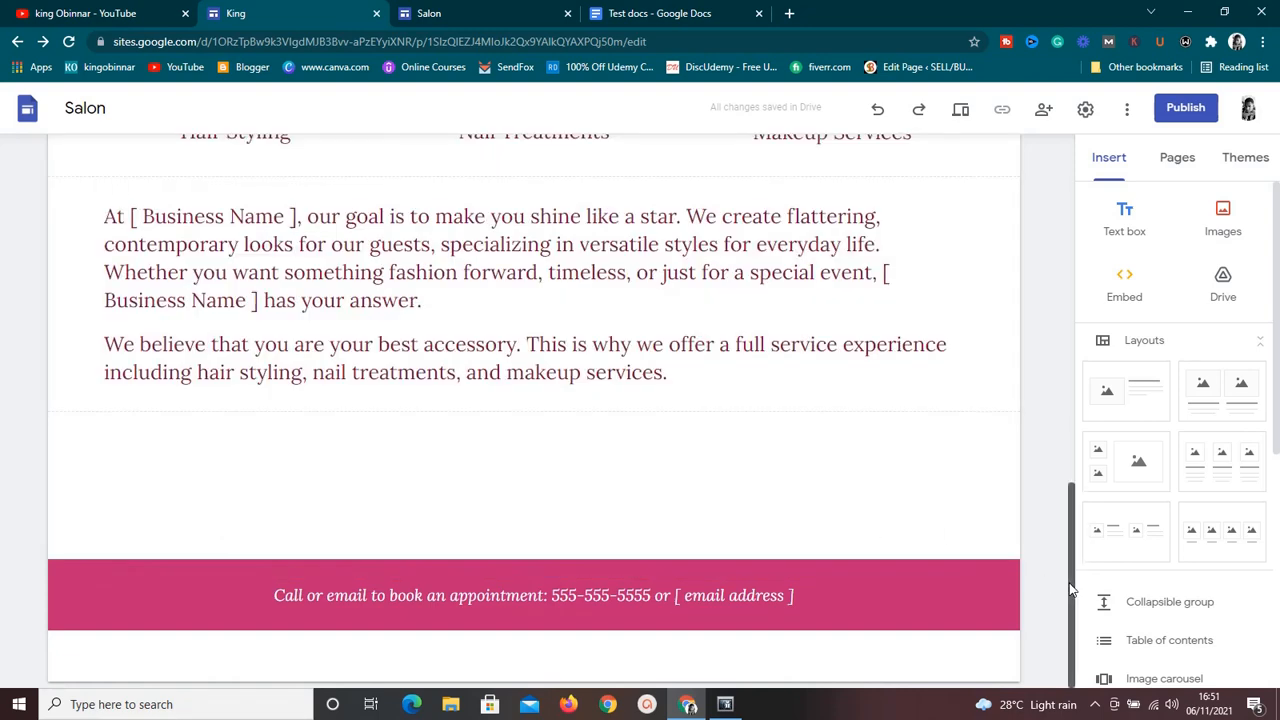
Open the site's Services page and look over its banner and "List of Services" introduction.
{"action": "left_click_drag", "start_coordinate": [1068, 583], "coordinate": [1085, 211]}
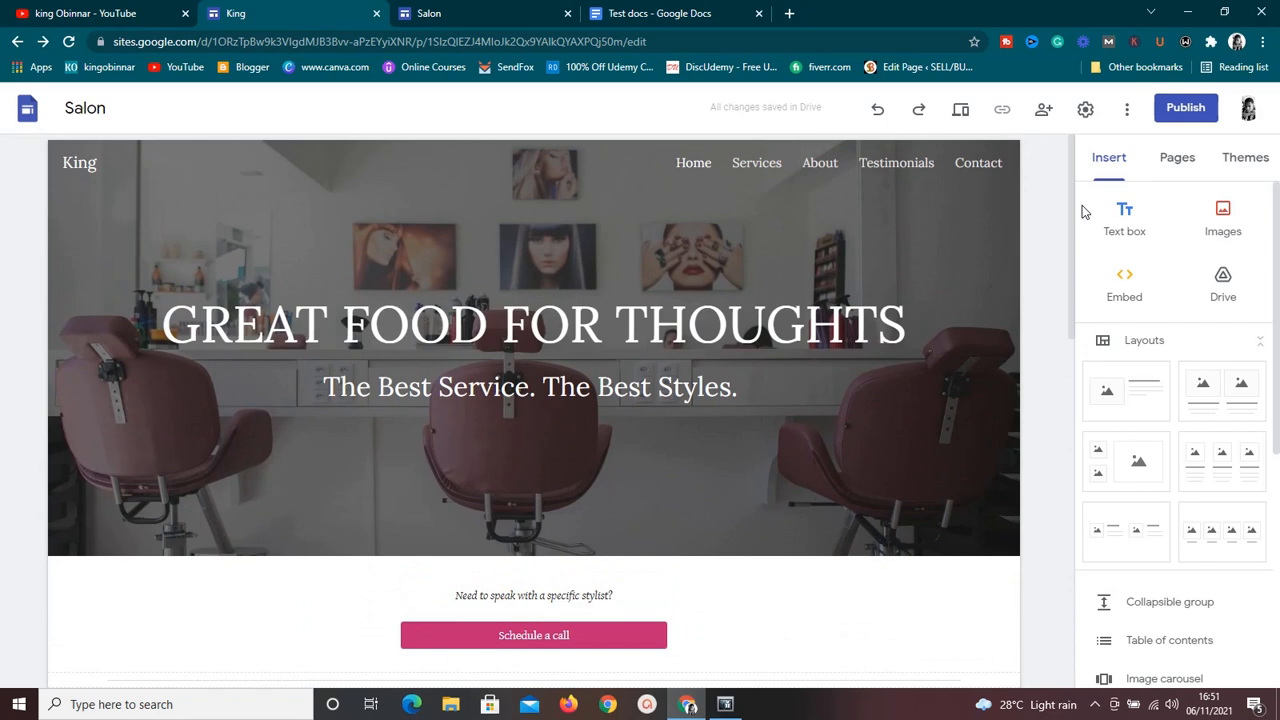
{"action": "mouse_move", "coordinate": [942, 206]}
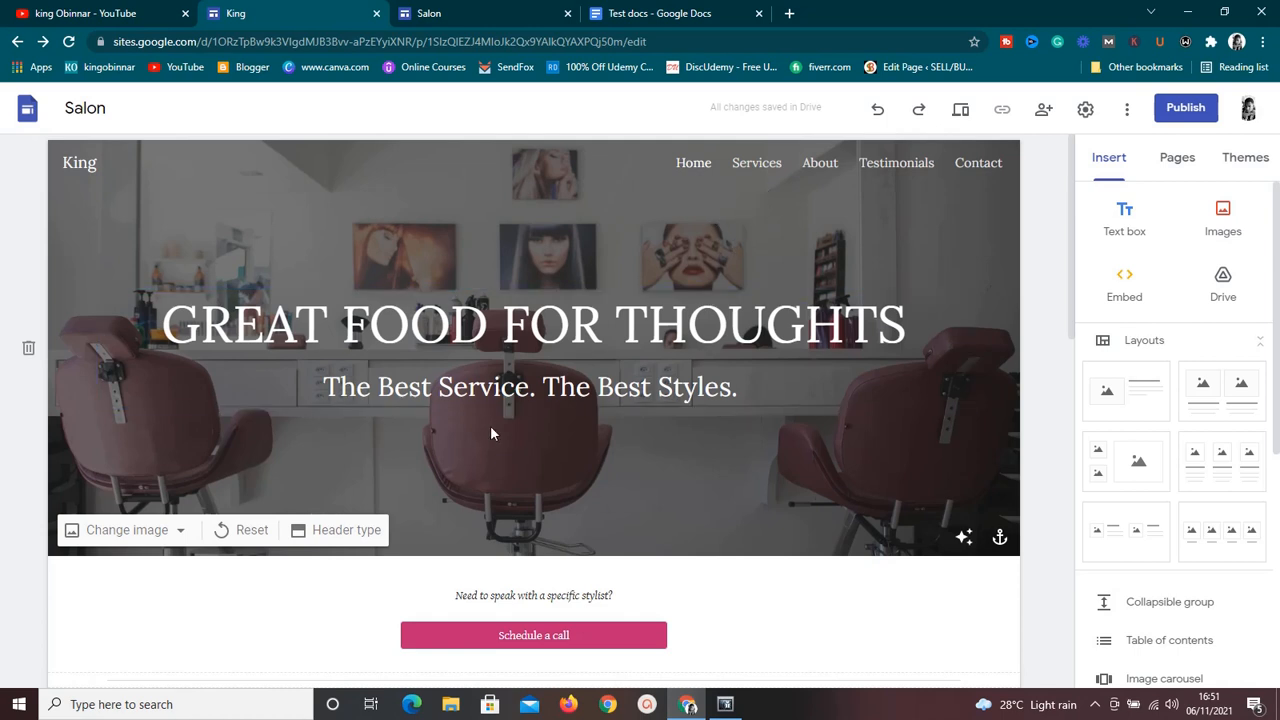
{"action": "left_click", "coordinate": [755, 164]}
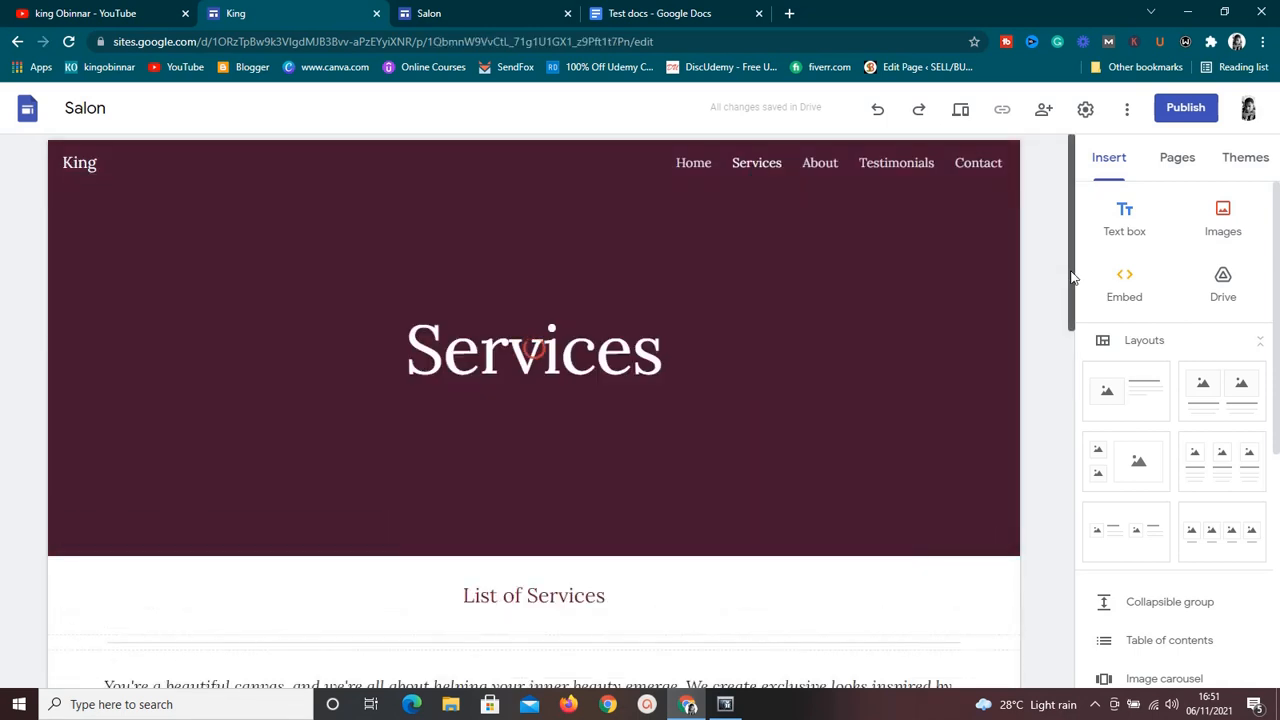
{"action": "left_click", "coordinate": [1072, 385]}
{"action": "mouse_move", "coordinate": [1074, 394]}
{"action": "left_mouse_down"}
{"action": "mouse_move", "coordinate": [1074, 528]}
{"action": "mouse_move", "coordinate": [1100, 338]}
{"action": "left_mouse_up"}
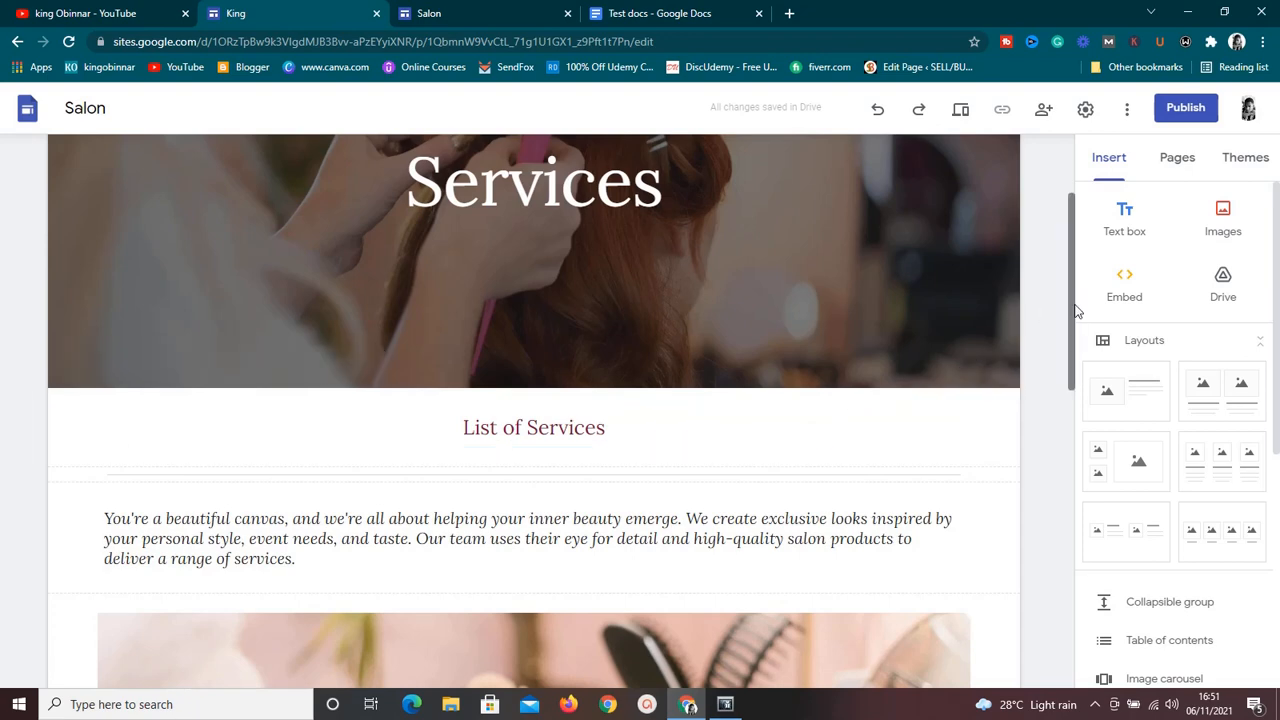
{"action": "mouse_move", "coordinate": [1072, 305]}
{"action": "left_mouse_down"}
{"action": "mouse_move", "coordinate": [1074, 363]}
{"action": "mouse_move", "coordinate": [1088, 214]}
{"action": "mouse_move", "coordinate": [1068, 547]}
{"action": "mouse_move", "coordinate": [1087, 304]}
{"action": "left_mouse_up"}
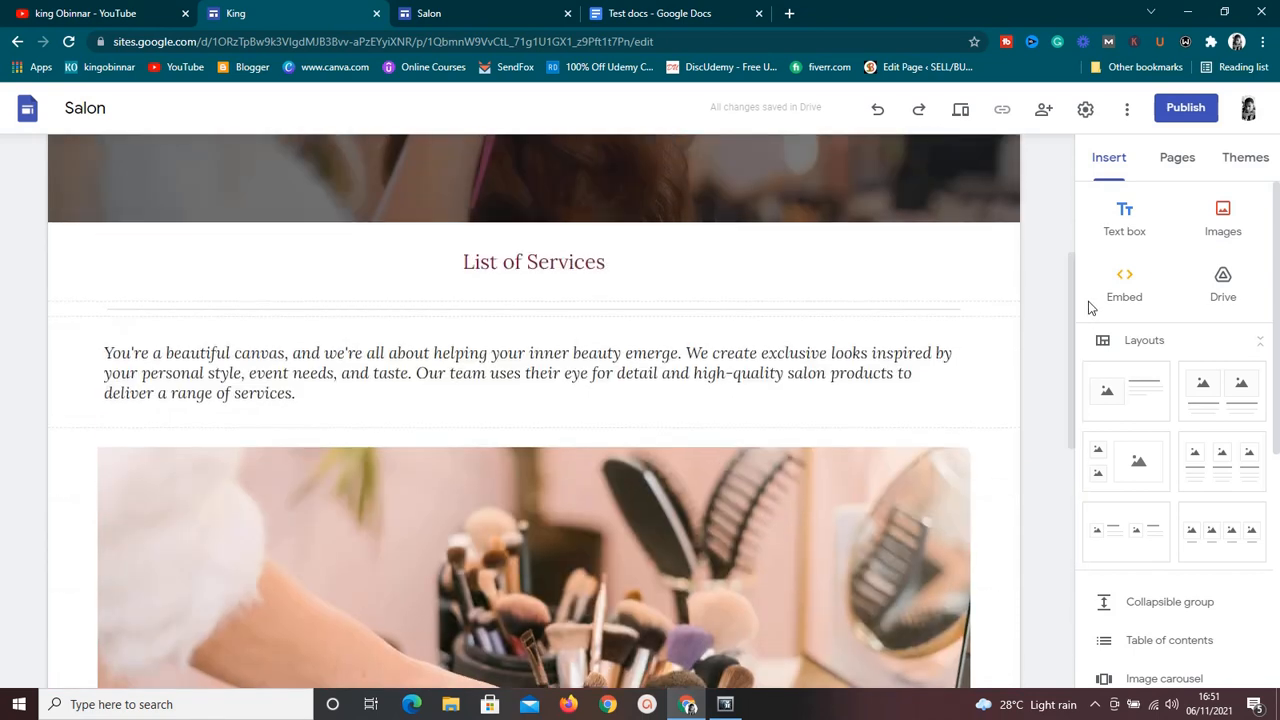
Examine the extra options of the makeup brushes image on the Services page, open its alt text settings and cancel them.
{"action": "left_click", "coordinate": [902, 476]}
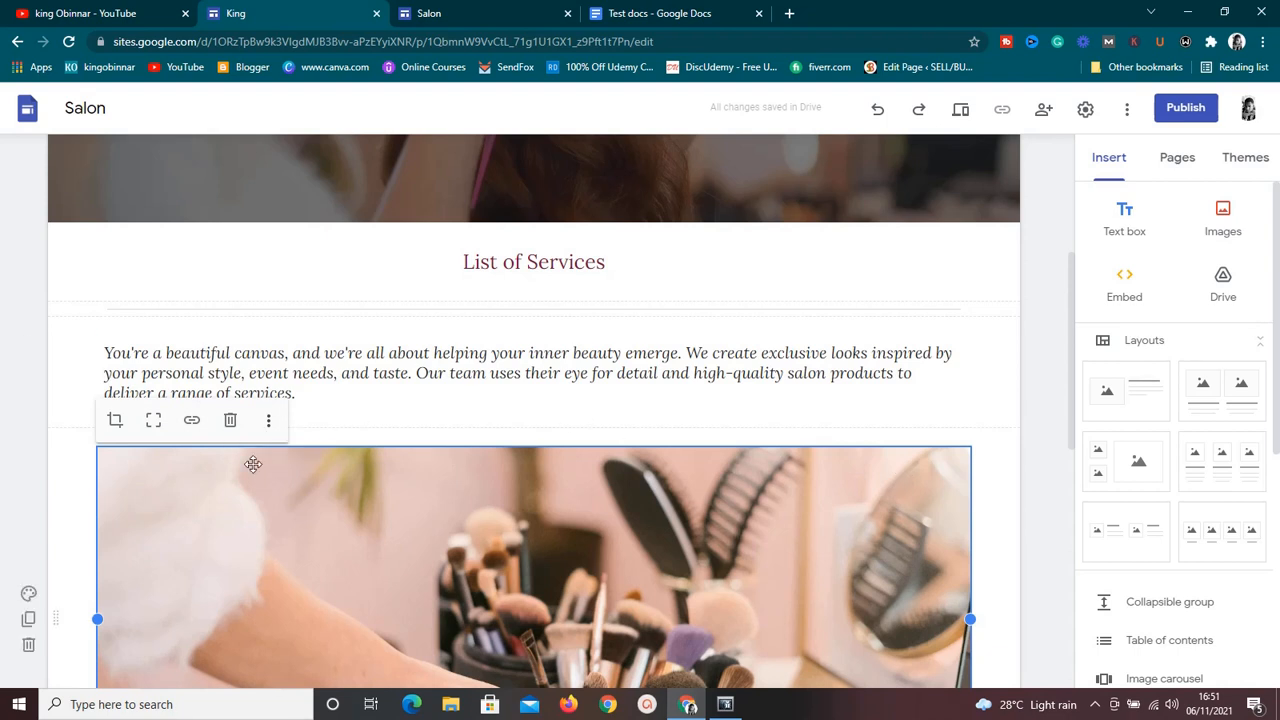
{"action": "left_click", "coordinate": [269, 422]}
{"action": "mouse_move", "coordinate": [271, 434]}
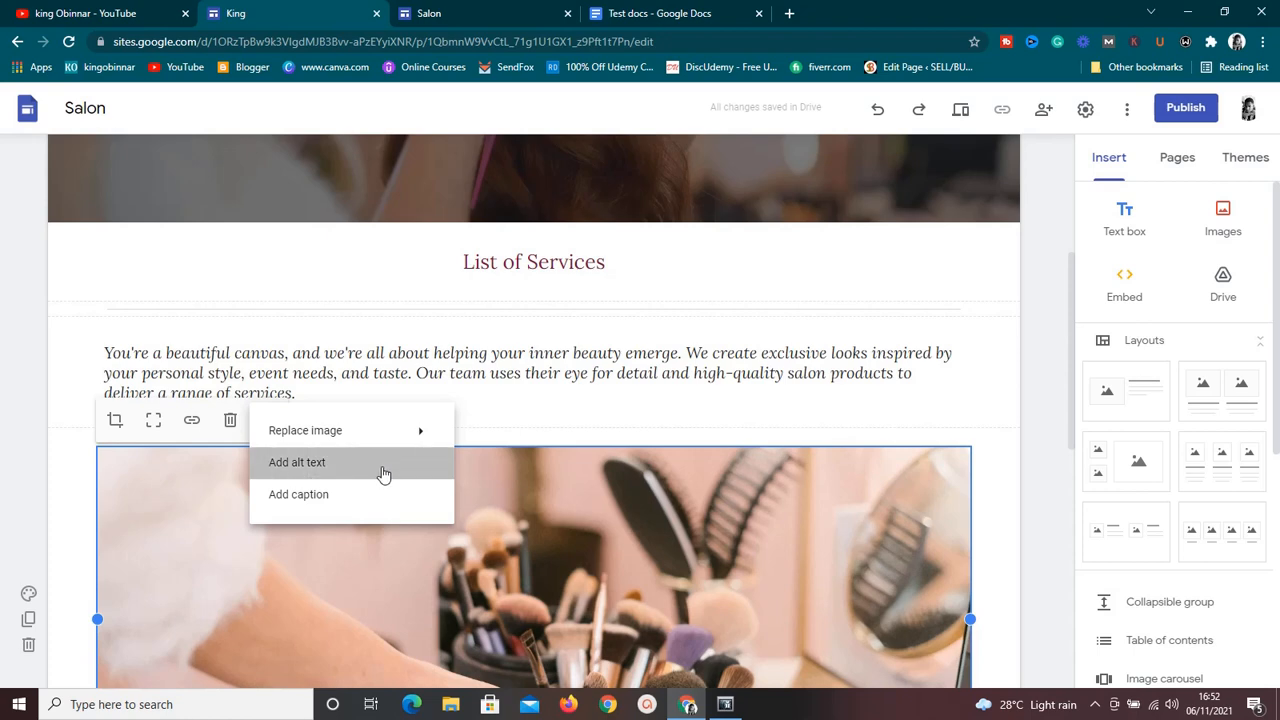
{"action": "left_click", "coordinate": [386, 462]}
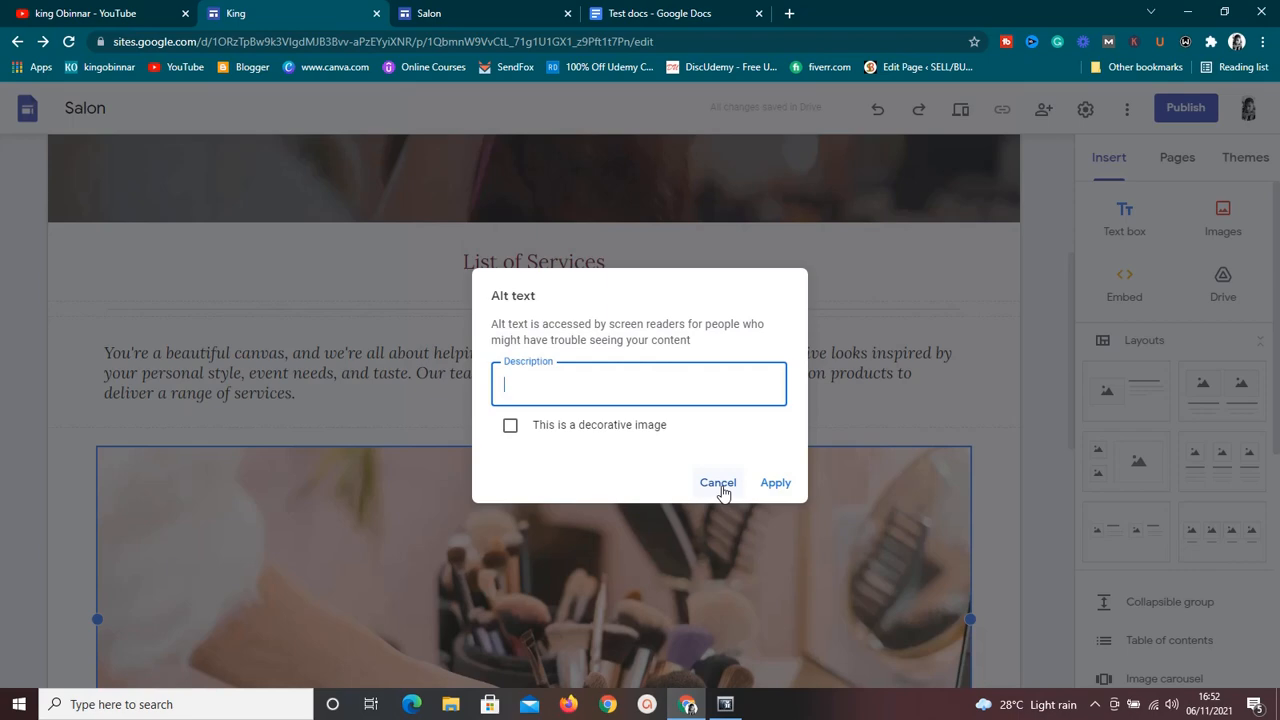
{"action": "left_click", "coordinate": [718, 483]}
Expand the collapsible Makeup Services group on the Services page and inspect its price list text.
{"action": "scroll", "coordinate": [734, 491], "scroll_direction": "down", "scroll_amount": 1}
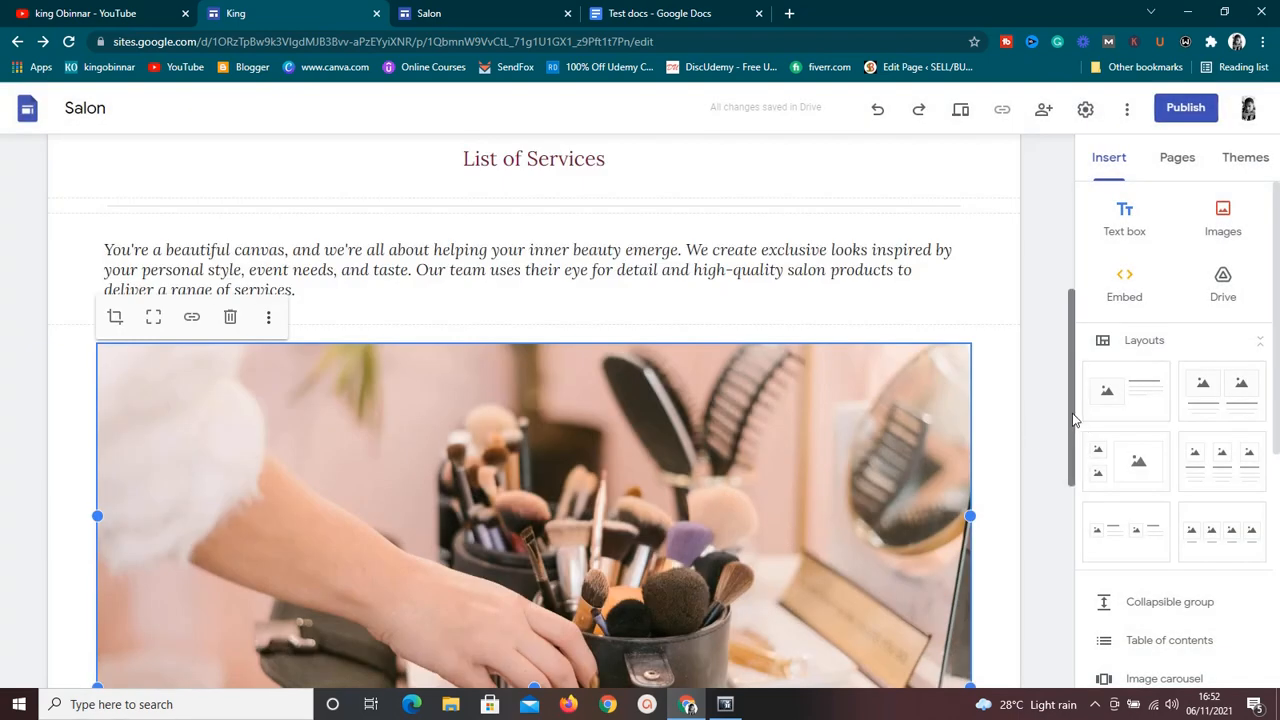
{"action": "left_click_drag", "start_coordinate": [1074, 420], "coordinate": [1076, 566]}
{"action": "scroll", "coordinate": [1078, 578], "scroll_direction": "down", "scroll_amount": 1}
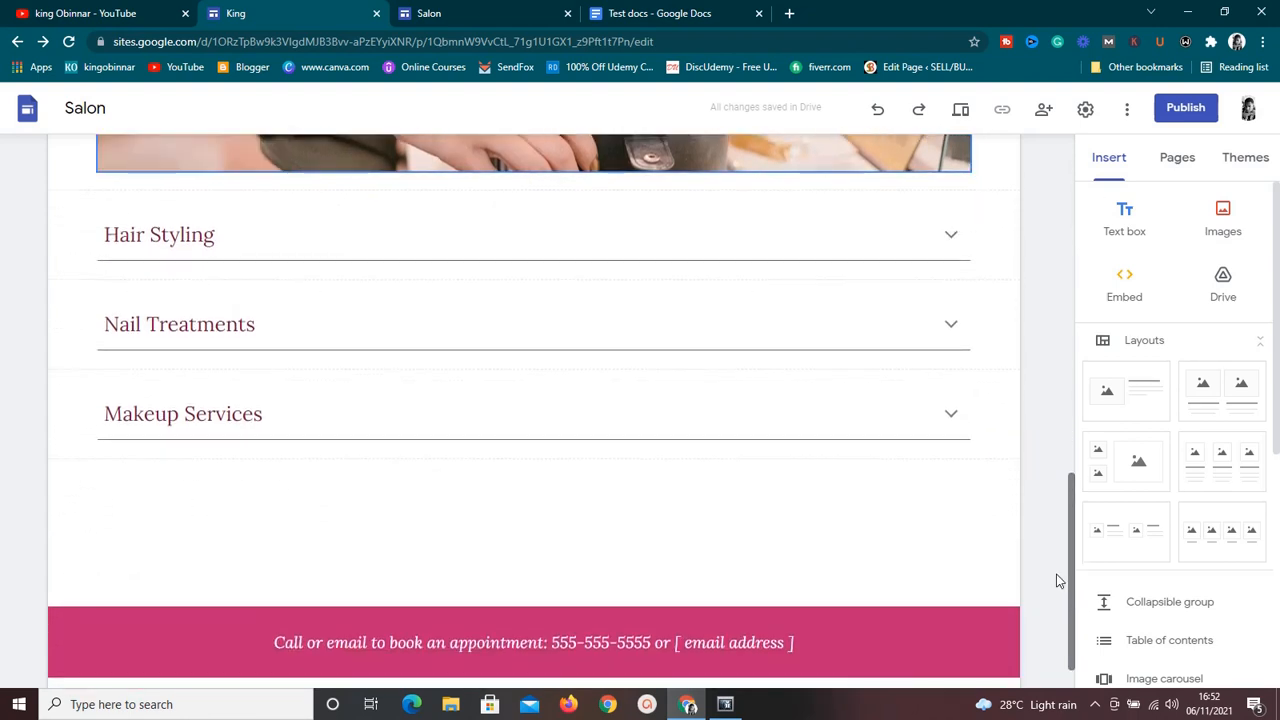
{"action": "left_click", "coordinate": [962, 422]}
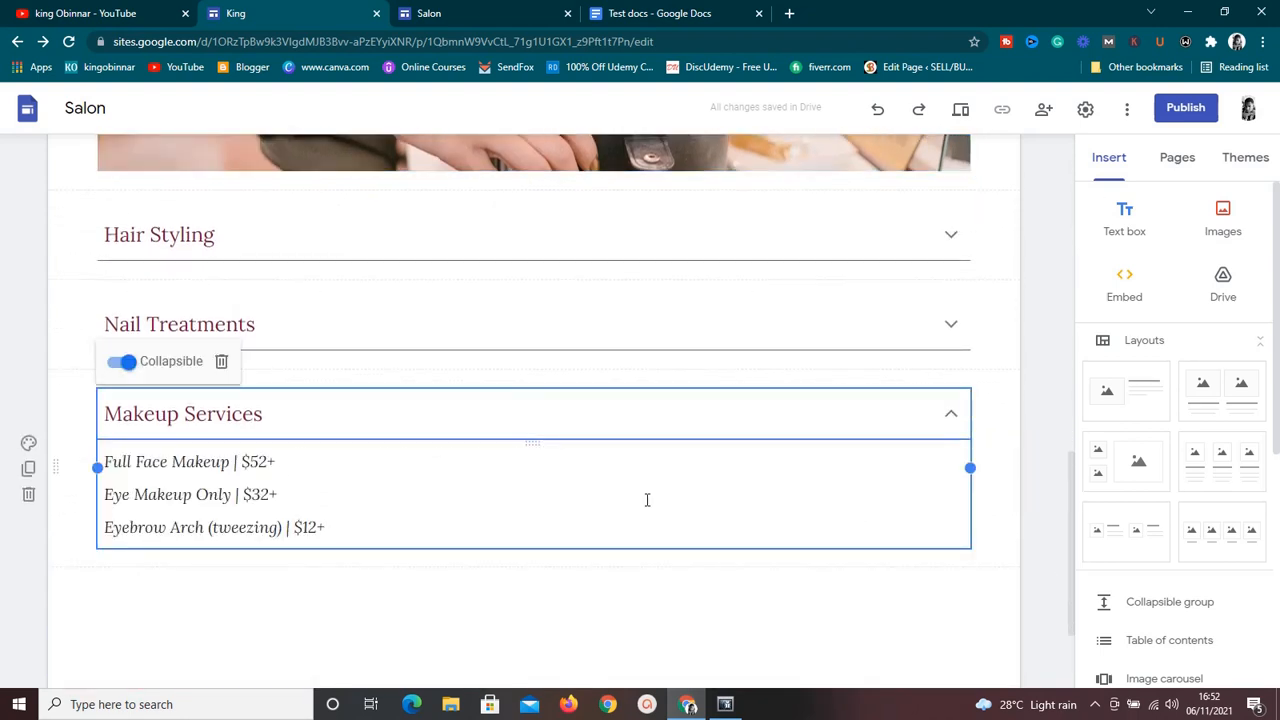
{"action": "left_click", "coordinate": [308, 513]}
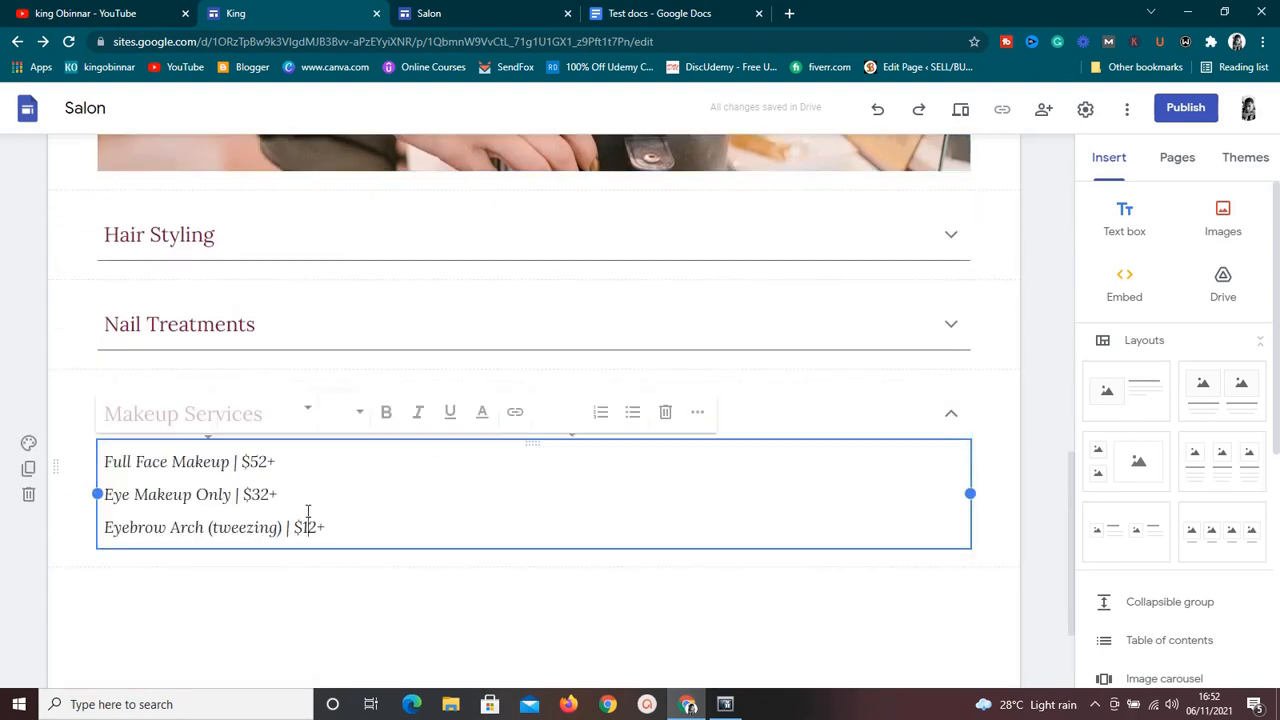
{"action": "left_click", "coordinate": [277, 496]}
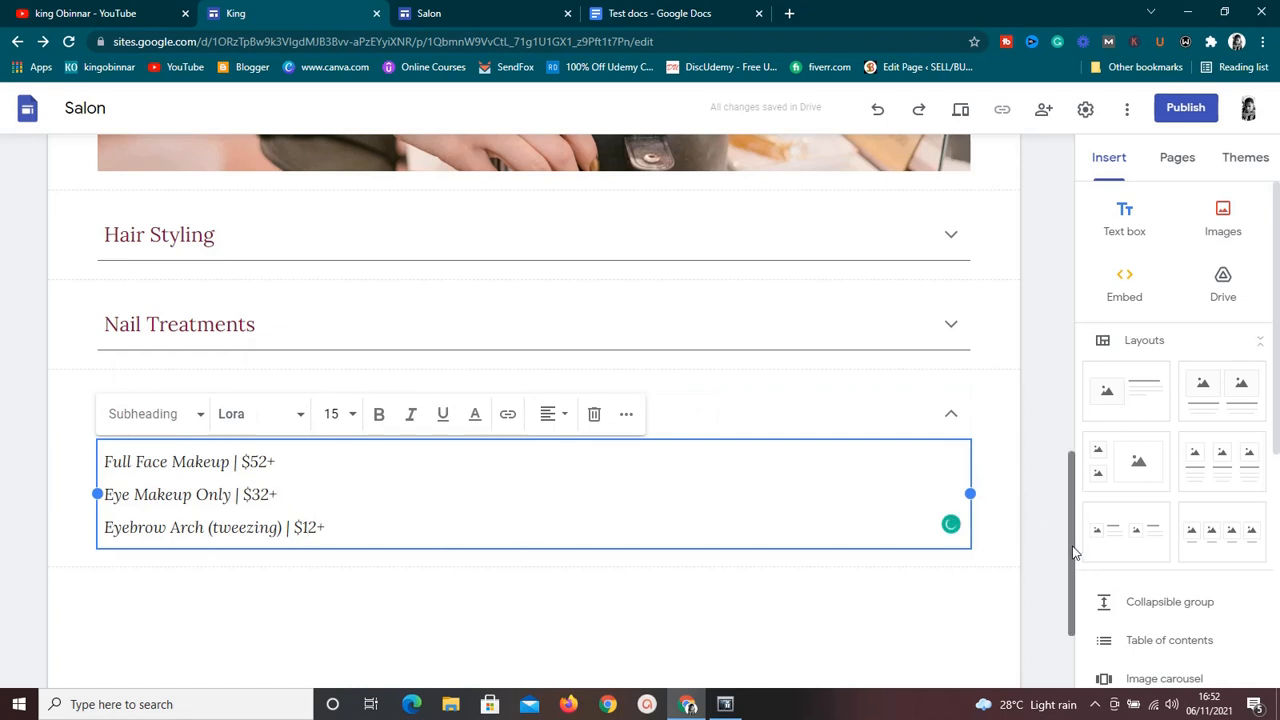
Open the About page and examine the business description below its two images.
{"action": "mouse_move", "coordinate": [1068, 549]}
{"action": "left_mouse_down"}
{"action": "mouse_move", "coordinate": [1070, 568]}
{"action": "mouse_move", "coordinate": [1094, 220]}
{"action": "left_mouse_up"}
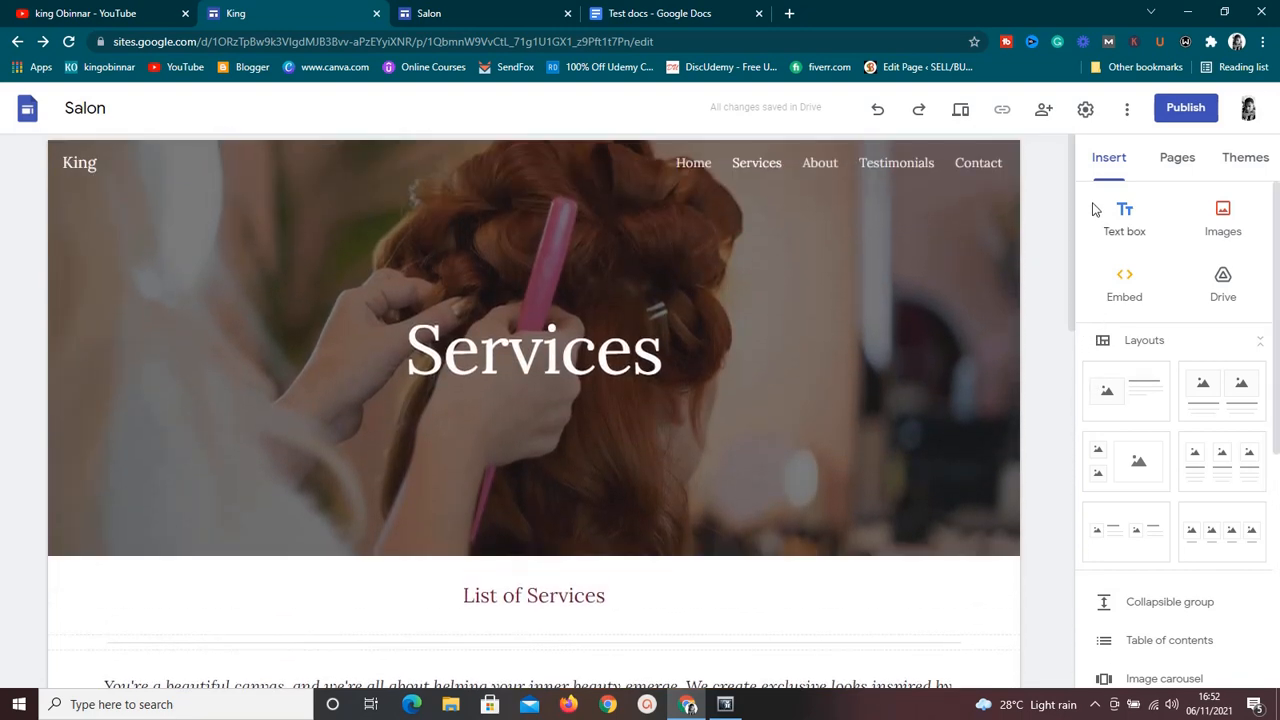
{"action": "left_click", "coordinate": [820, 163]}
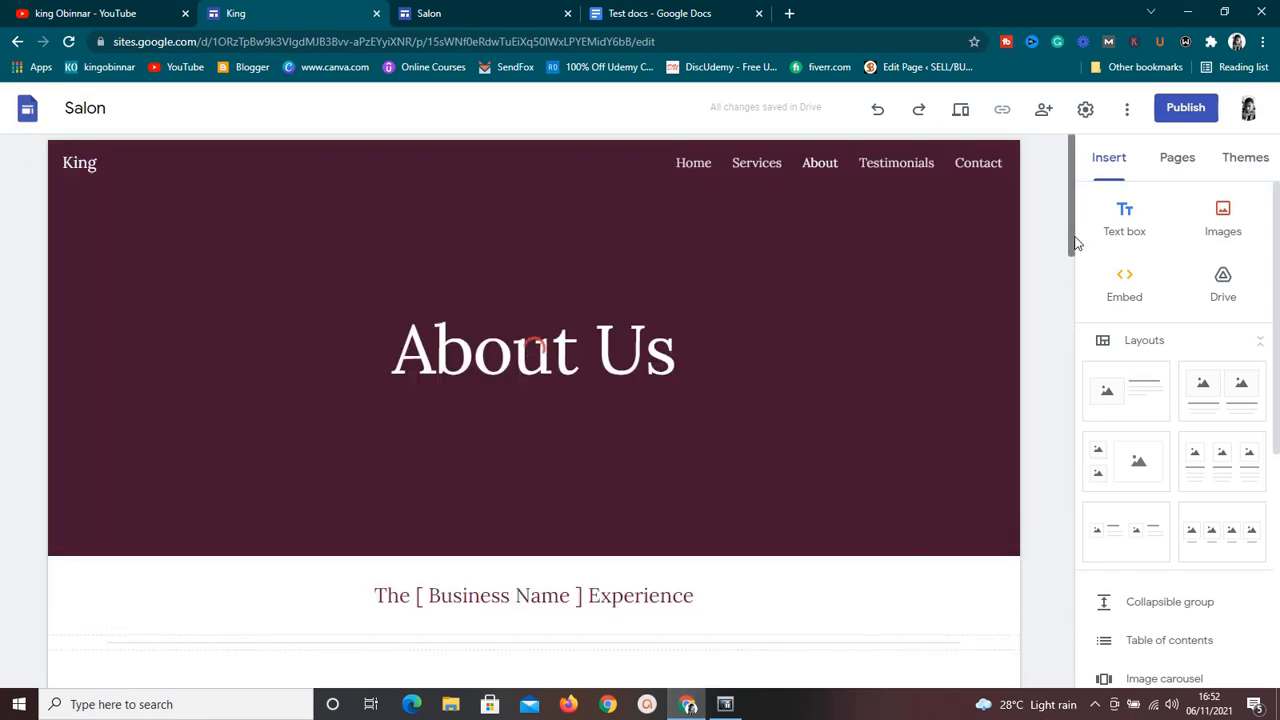
{"action": "left_click", "coordinate": [1070, 330]}
{"action": "left_click_drag", "start_coordinate": [1070, 354], "coordinate": [1070, 379]}
{"action": "left_click", "coordinate": [856, 426]}
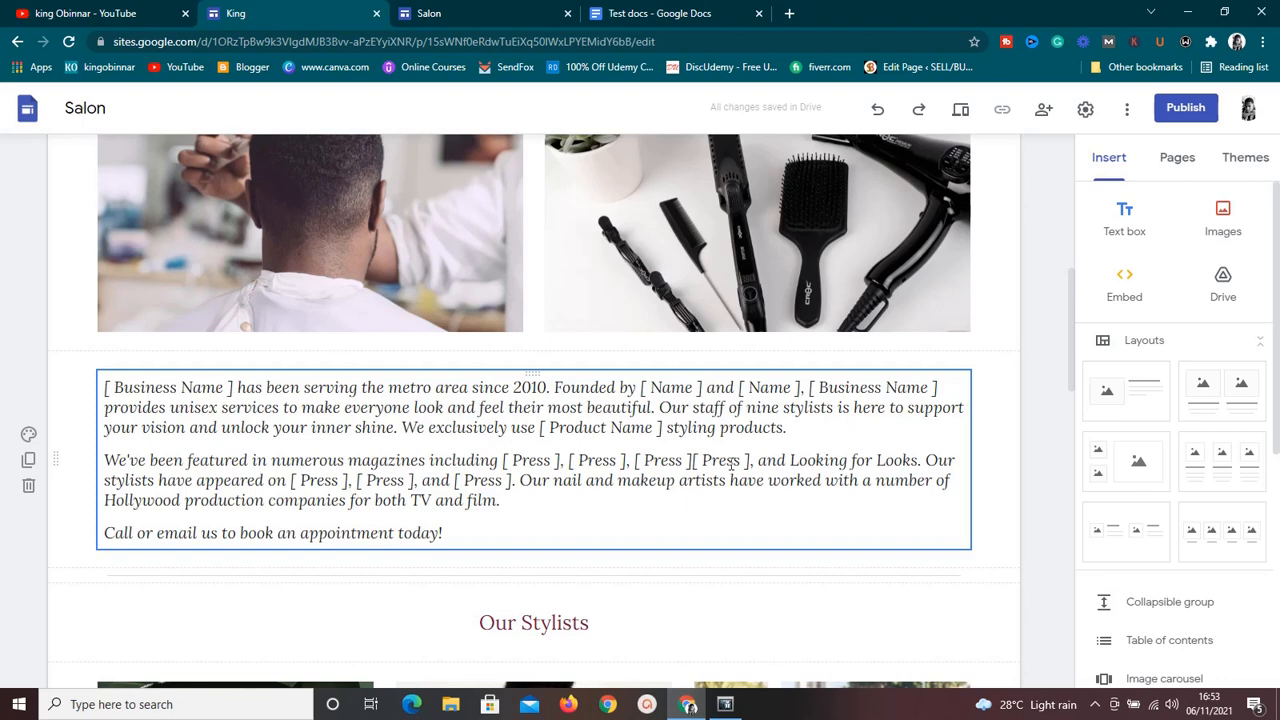
{"action": "left_click", "coordinate": [972, 372]}
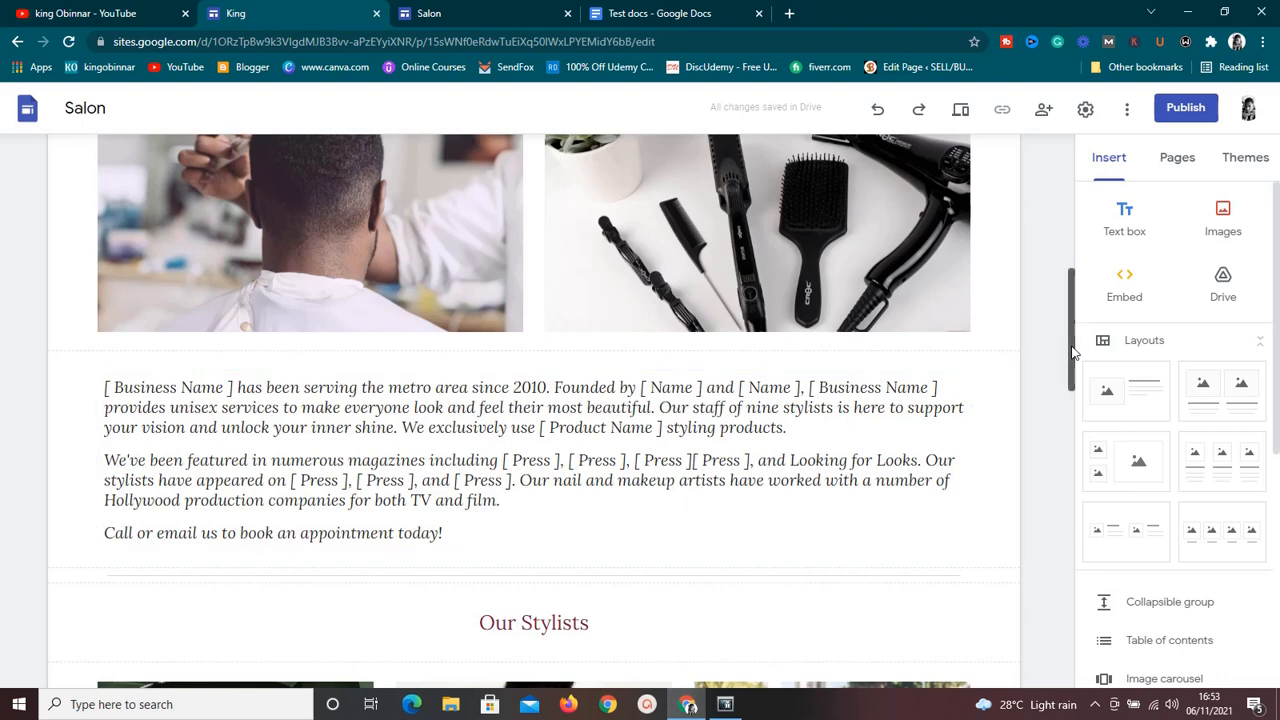
Look over the "Our Stylists" section with its photos and name captions on the About page.
{"action": "left_click_drag", "start_coordinate": [1072, 352], "coordinate": [1070, 450]}
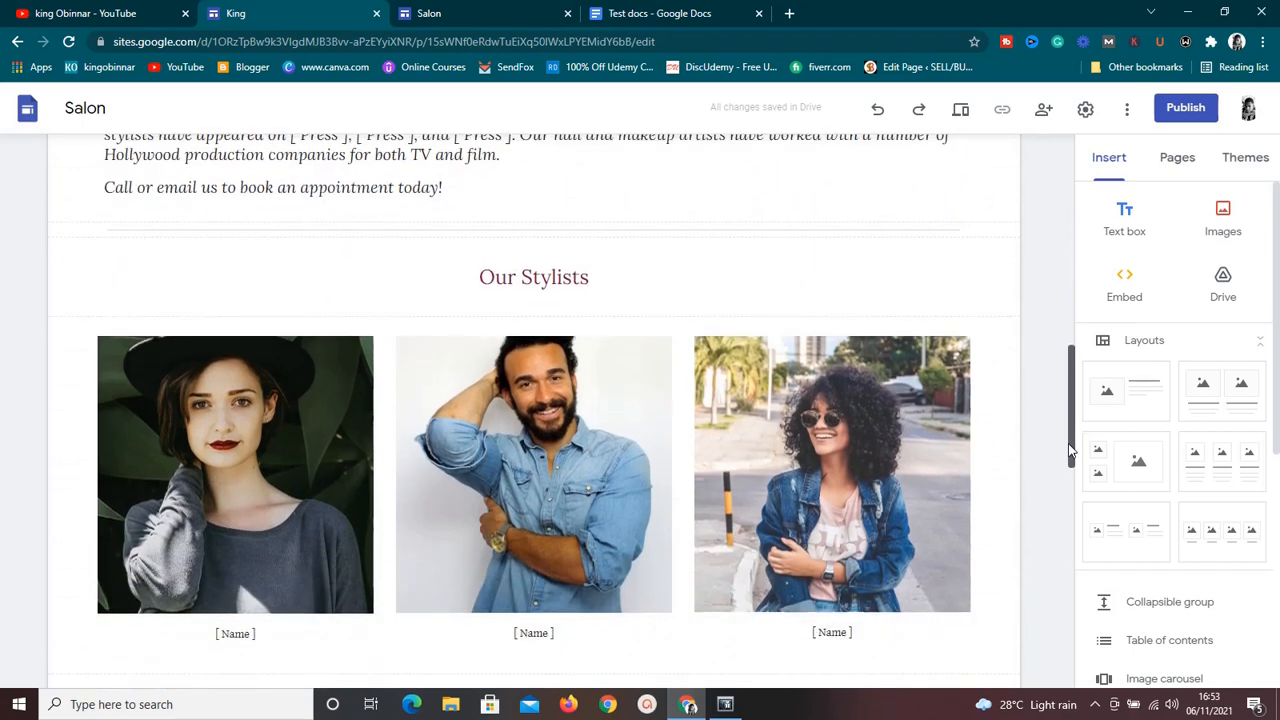
{"action": "scroll", "coordinate": [1068, 450], "scroll_direction": "down", "scroll_amount": 1}
{"action": "mouse_move", "coordinate": [1076, 430]}
{"action": "left_mouse_down"}
{"action": "mouse_move", "coordinate": [1076, 457]}
{"action": "mouse_move", "coordinate": [1076, 441]}
{"action": "left_mouse_up"}
{"action": "left_click", "coordinate": [813, 453]}
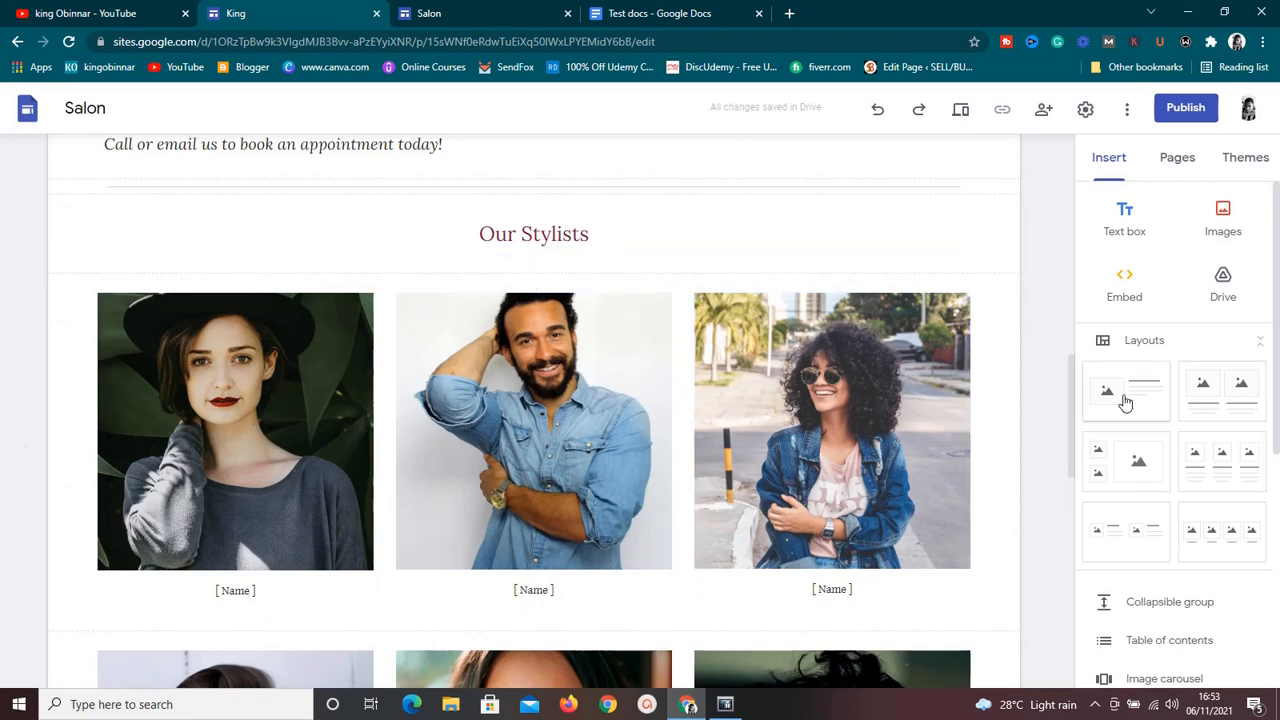
Open the Testimonials page and inspect the text box of the third customer testimonial.
{"action": "left_click_drag", "start_coordinate": [1071, 405], "coordinate": [1094, 157]}
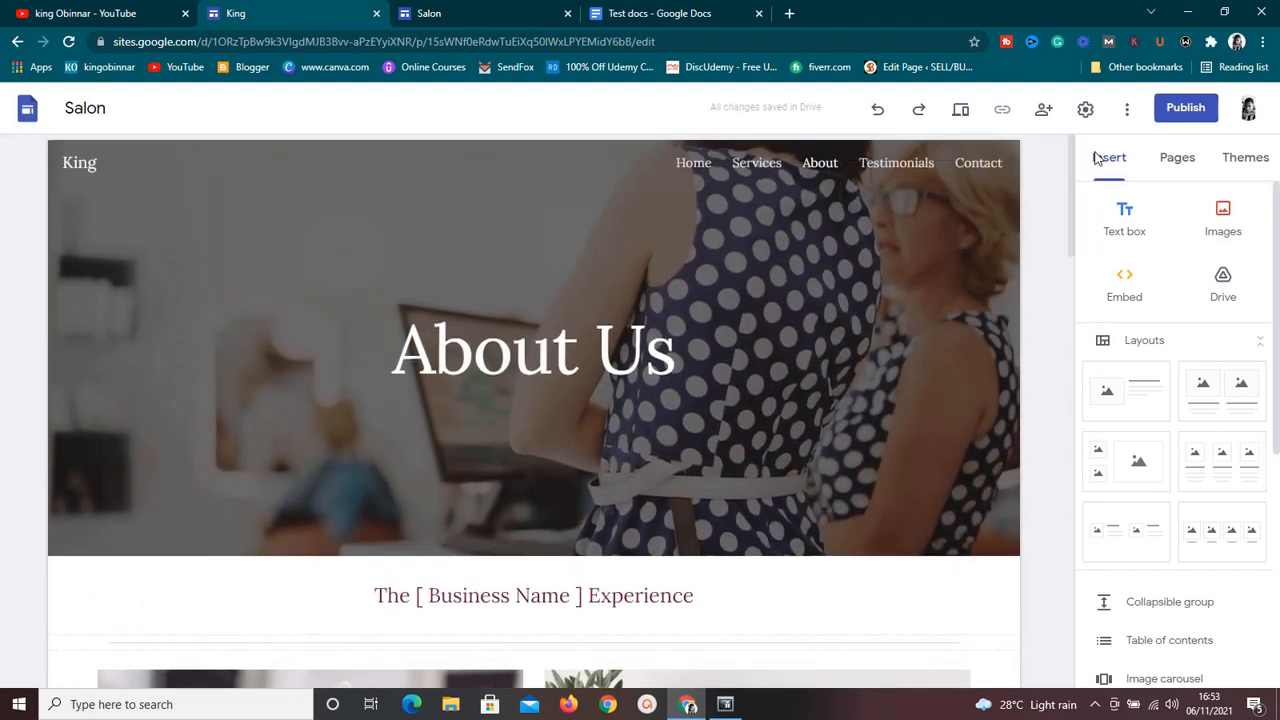
{"action": "left_click", "coordinate": [905, 177]}
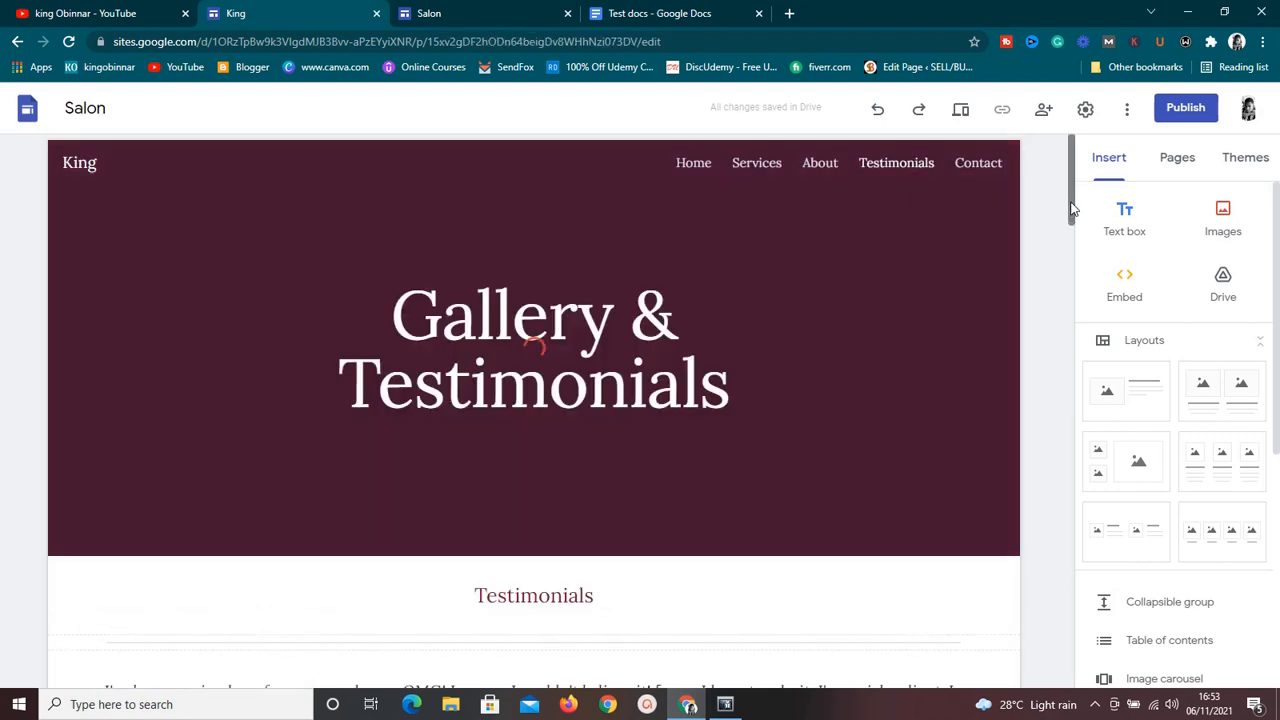
{"action": "left_click_drag", "start_coordinate": [1072, 208], "coordinate": [1074, 274]}
{"action": "left_click", "coordinate": [840, 345]}
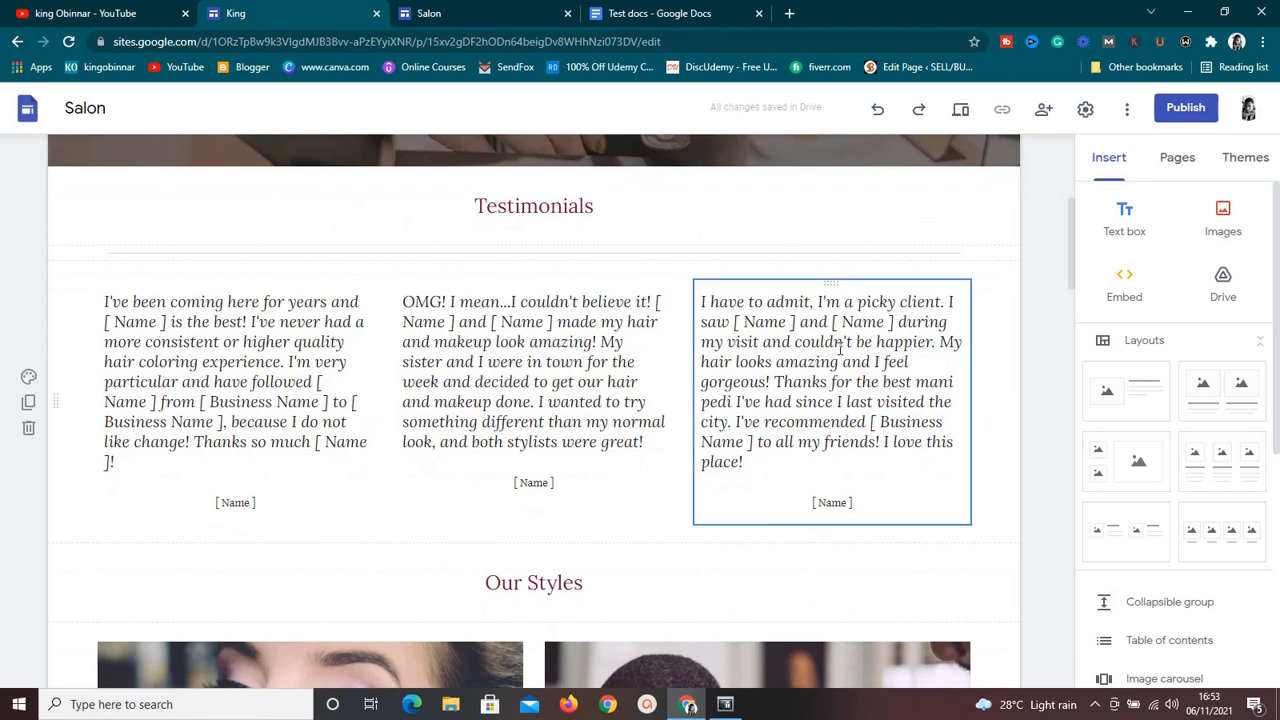
{"action": "left_click", "coordinate": [840, 345]}
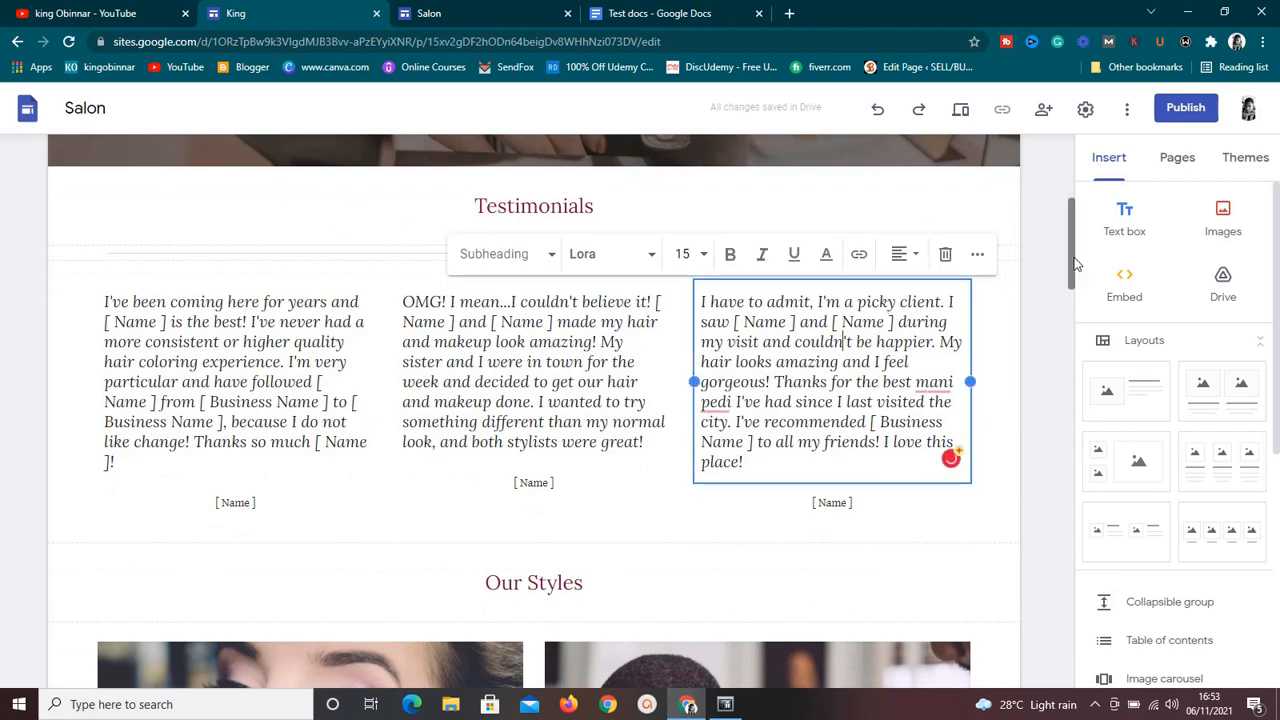
View the Contact page's banner and "Hours & Appointments" section, and return to the Home page.
{"action": "left_click_drag", "start_coordinate": [1075, 263], "coordinate": [1101, 160]}
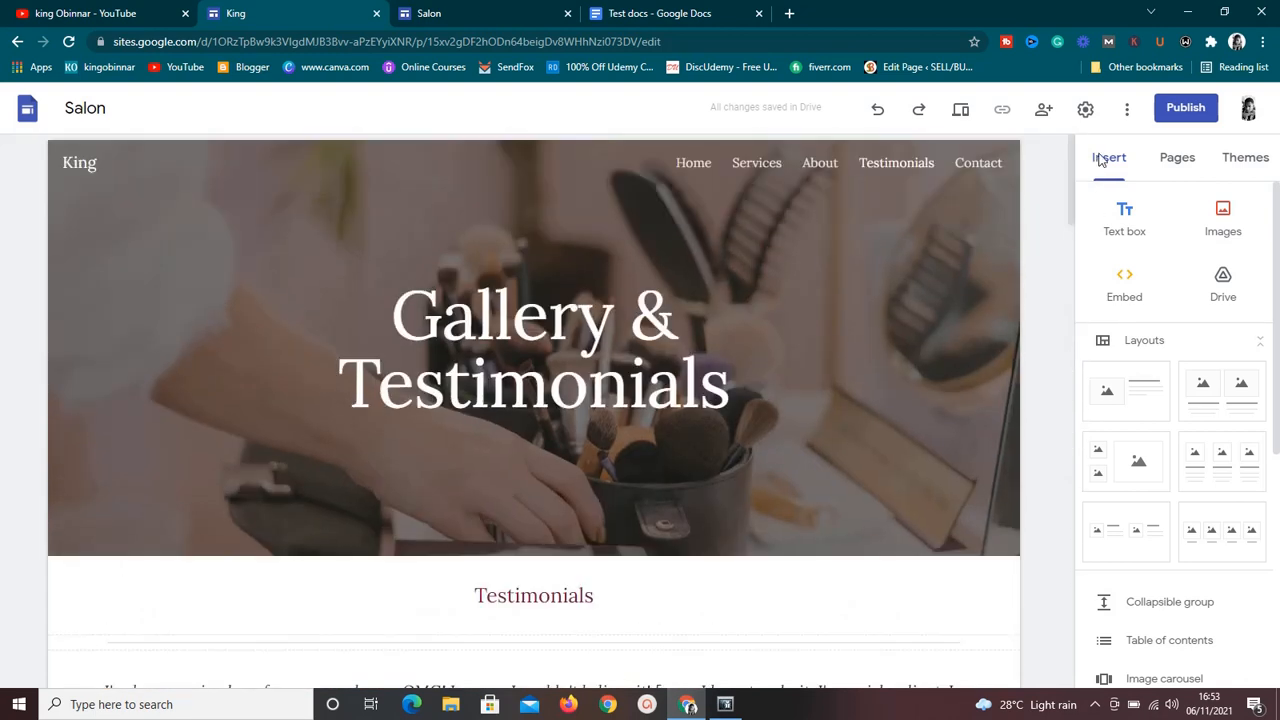
{"action": "left_click", "coordinate": [990, 163]}
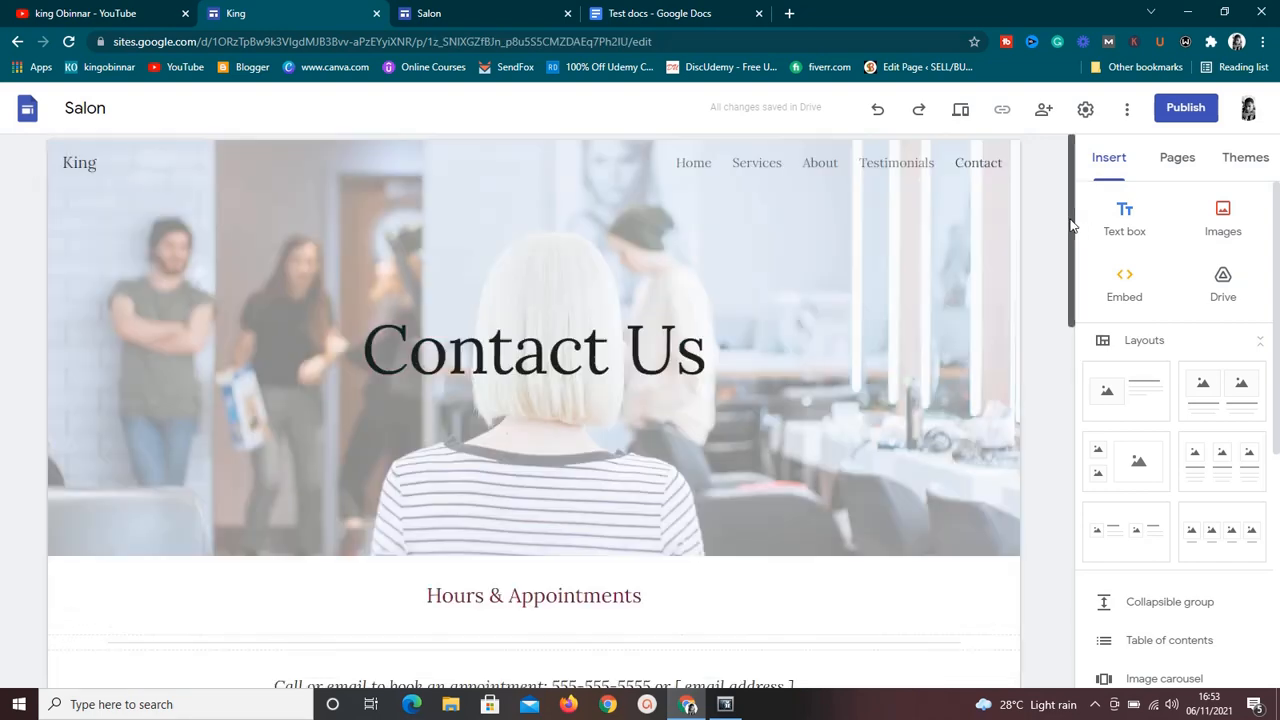
{"action": "mouse_move", "coordinate": [1073, 226]}
{"action": "left_mouse_down"}
{"action": "mouse_move", "coordinate": [1072, 440]}
{"action": "mouse_move", "coordinate": [1080, 229]}
{"action": "left_mouse_up"}
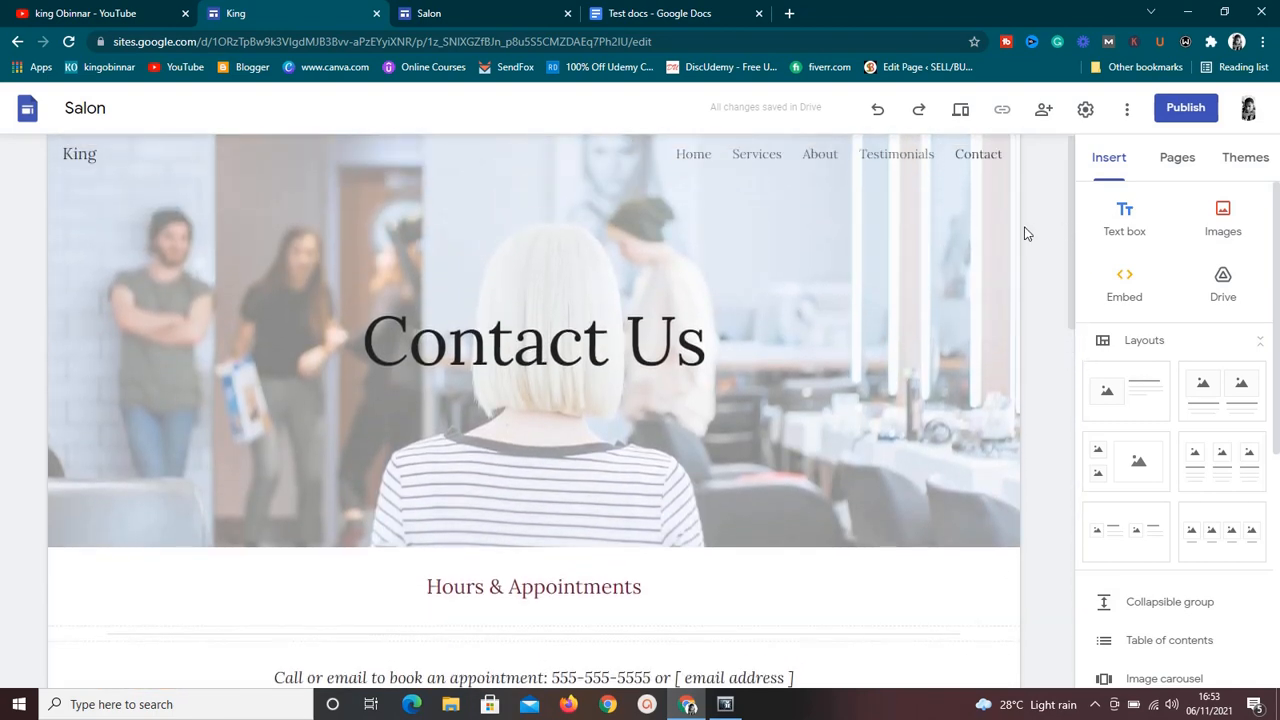
{"action": "mouse_move", "coordinate": [936, 257]}
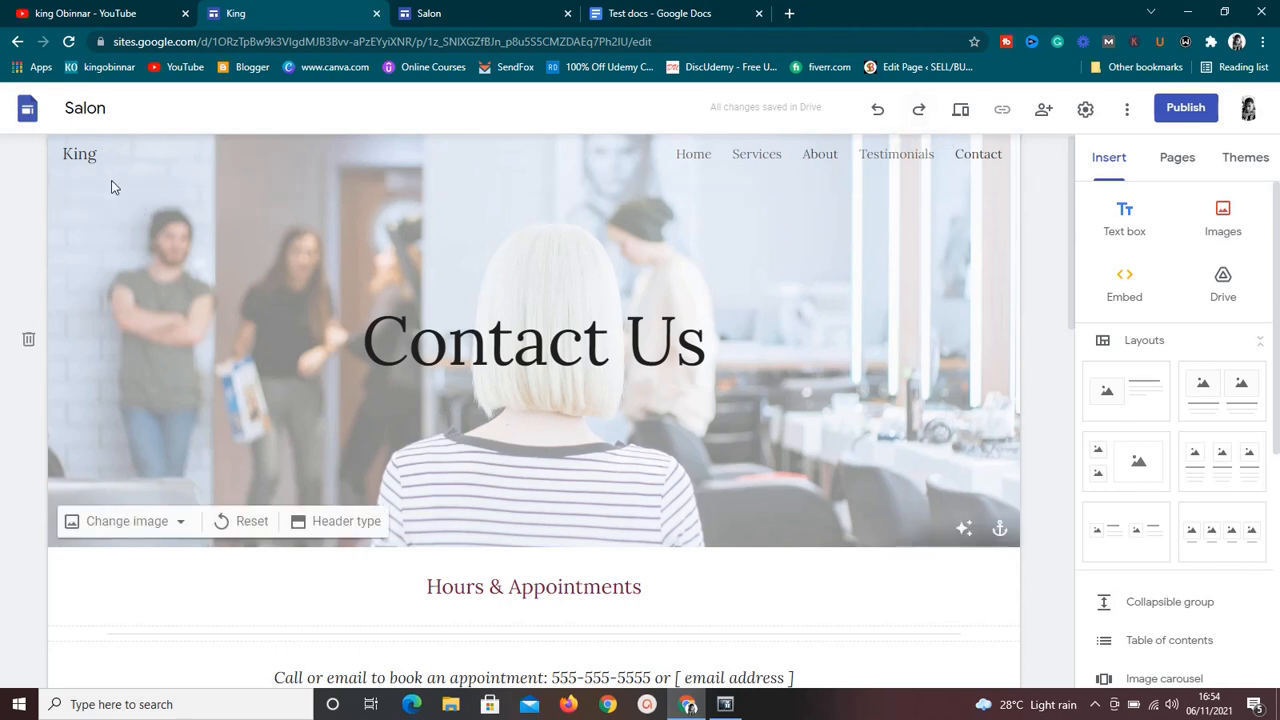
{"action": "left_click", "coordinate": [695, 155]}
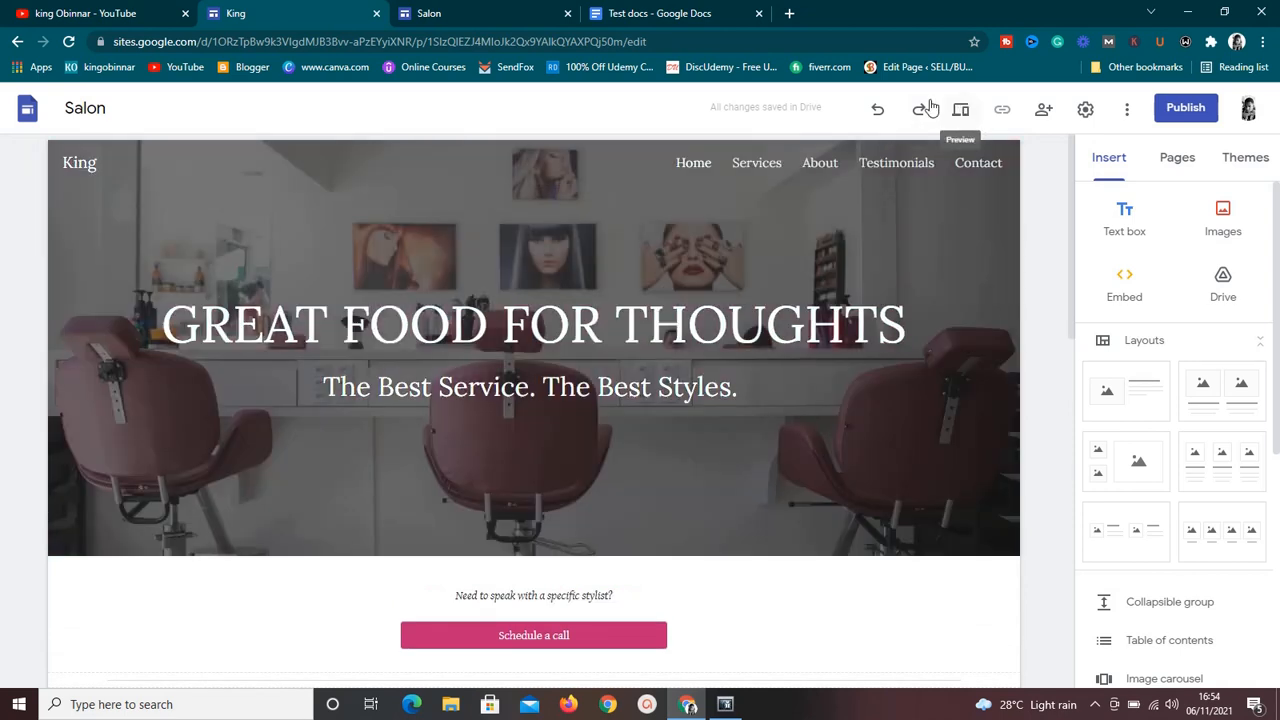
Open the Home page in the site preview and look over its banner and "Schedule a call" section.
{"action": "left_click", "coordinate": [457, 20]}
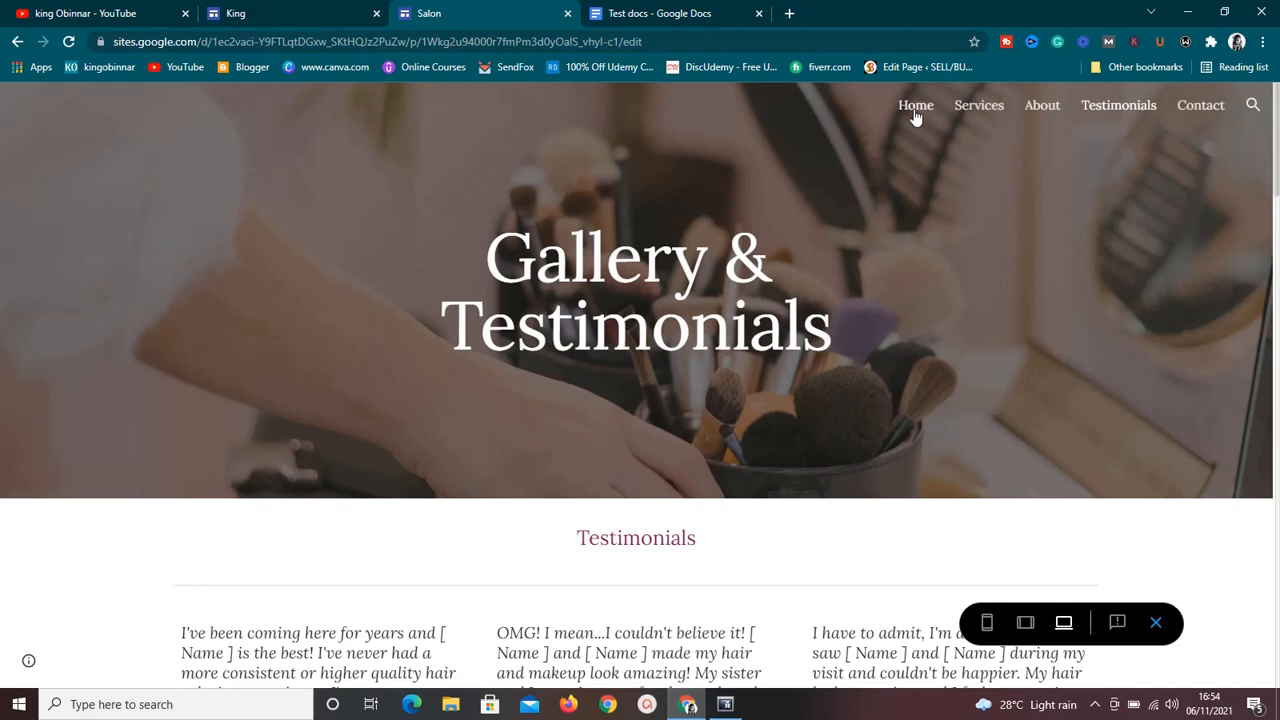
{"action": "left_click", "coordinate": [263, 10]}
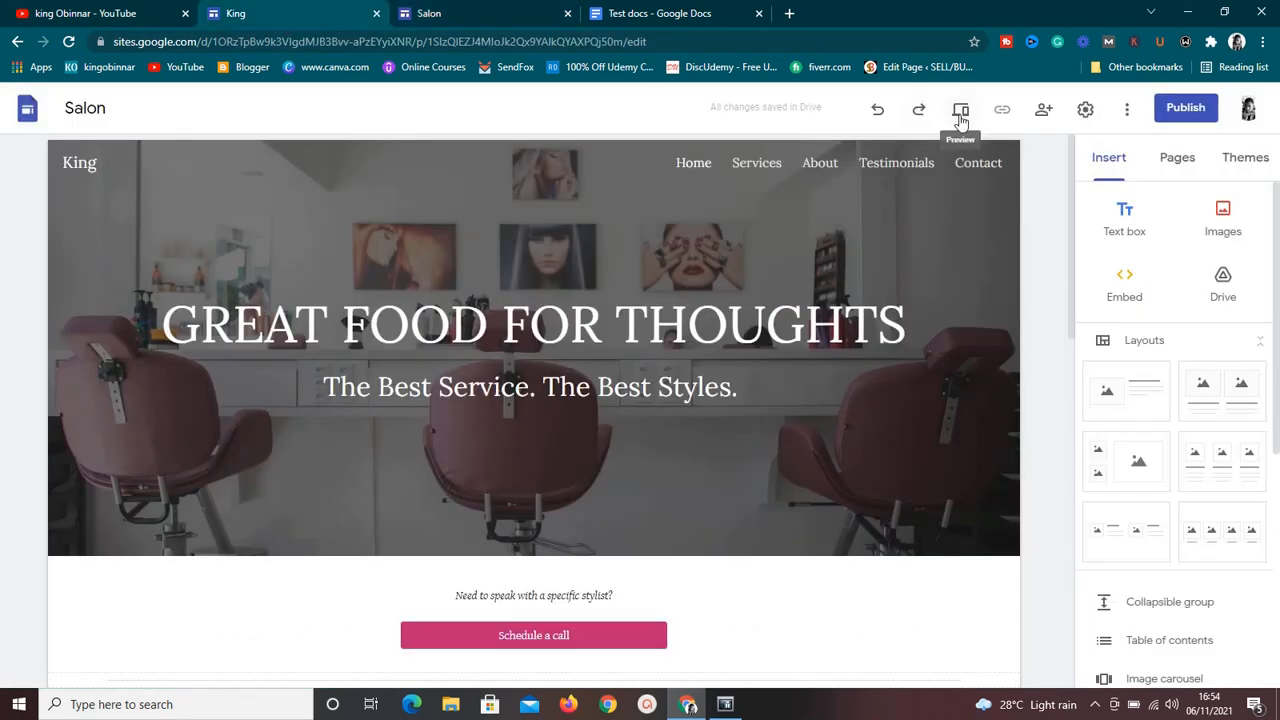
{"action": "left_click", "coordinate": [437, 12]}
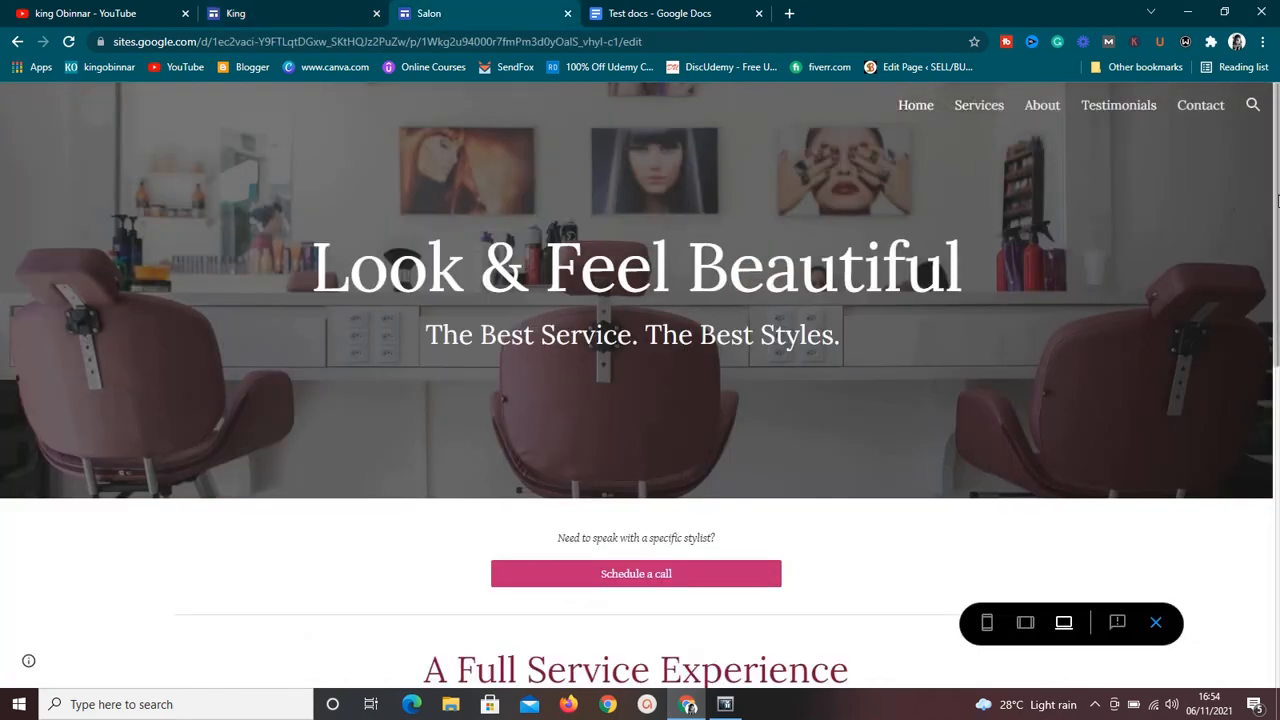
{"action": "mouse_move", "coordinate": [1276, 198]}
{"action": "left_mouse_down"}
{"action": "mouse_move", "coordinate": [1276, 288]}
{"action": "mouse_move", "coordinate": [1277, 214]}
{"action": "left_mouse_up"}
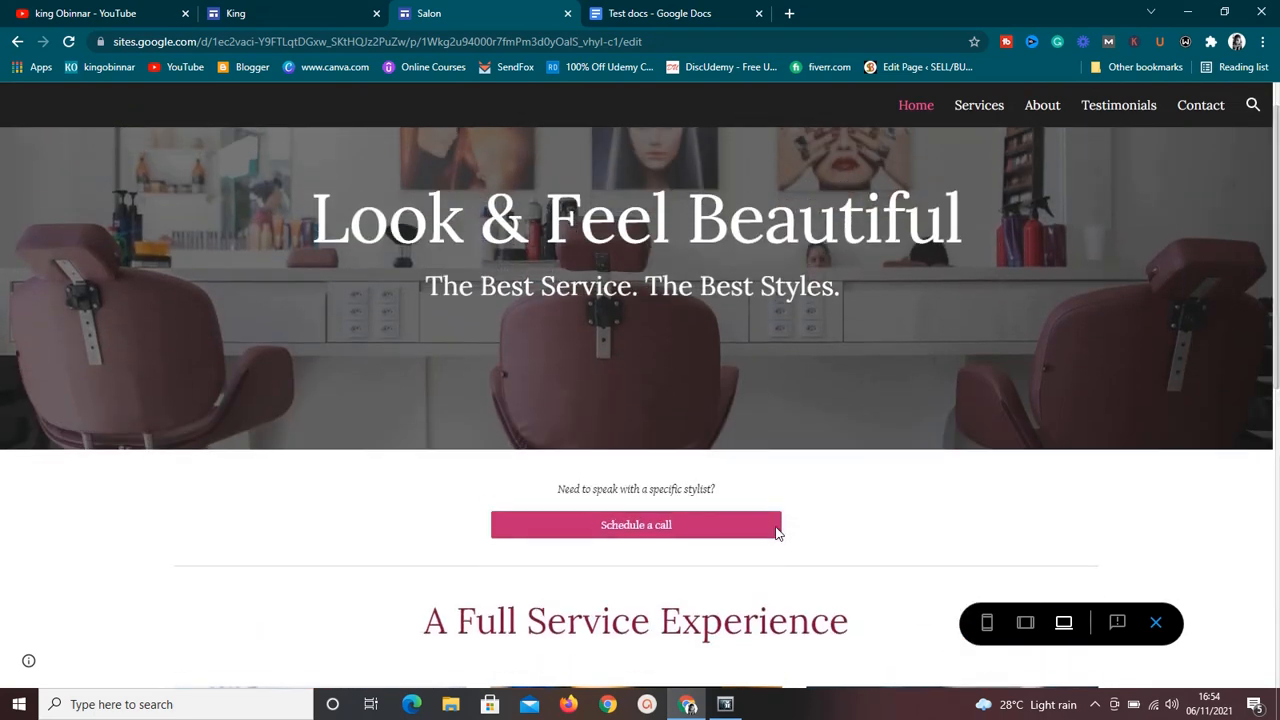
Test the "Schedule a call" button in the preview and review the Contact page's hours and location sections.
{"action": "left_click", "coordinate": [637, 533]}
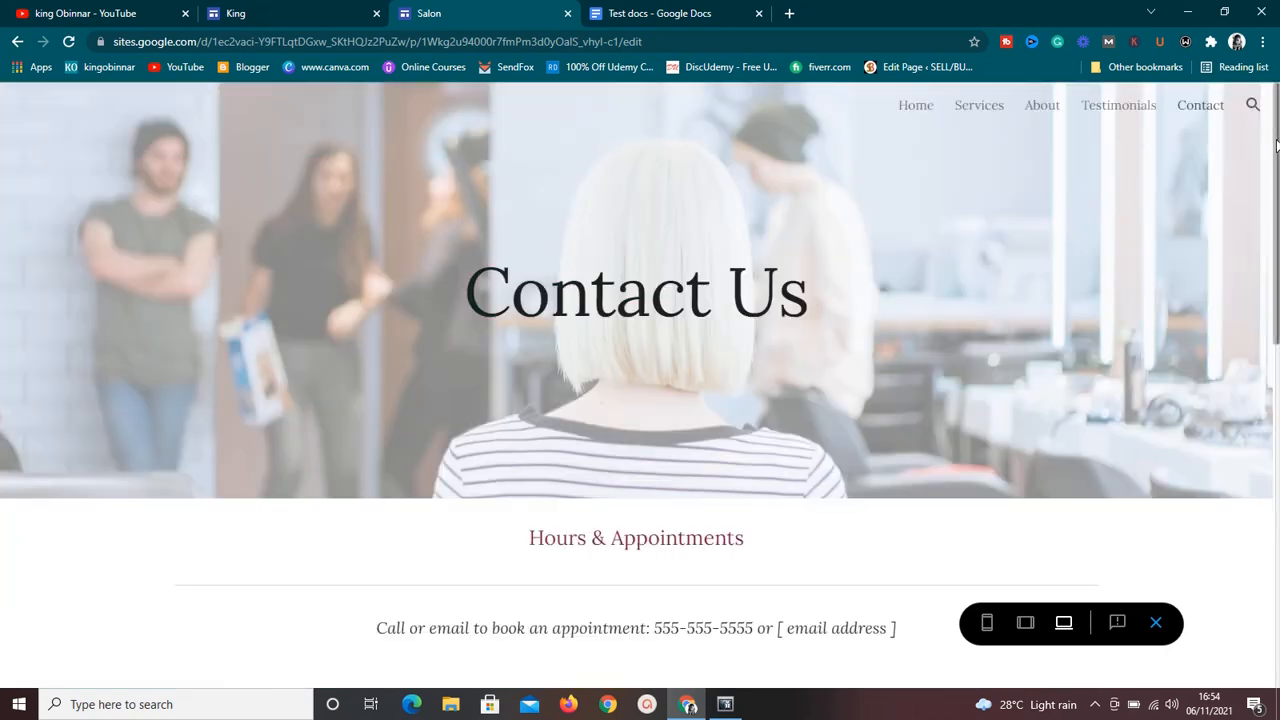
{"action": "left_click_drag", "start_coordinate": [1276, 146], "coordinate": [1277, 316]}
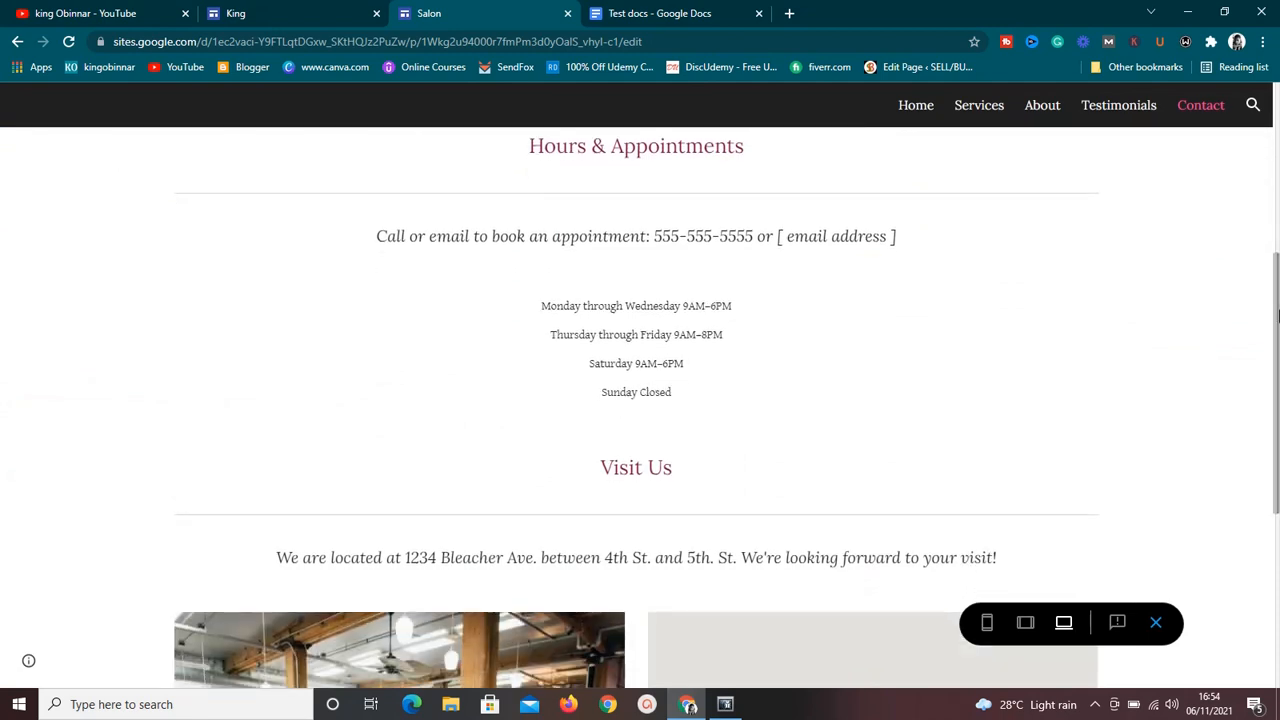
{"action": "left_click_drag", "start_coordinate": [1277, 316], "coordinate": [1277, 212]}
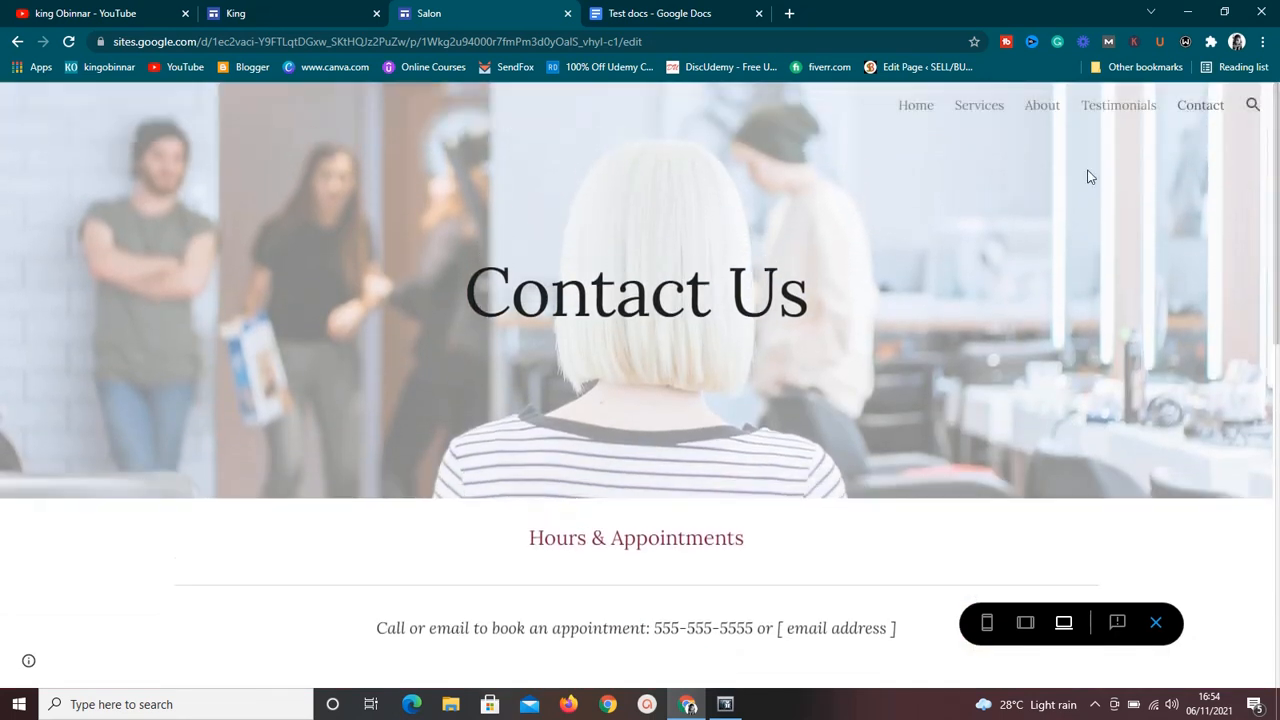
Return to the site editor, review the Home page from banner to contact footer, and open the web publishing settings.
{"action": "left_click", "coordinate": [356, 10]}
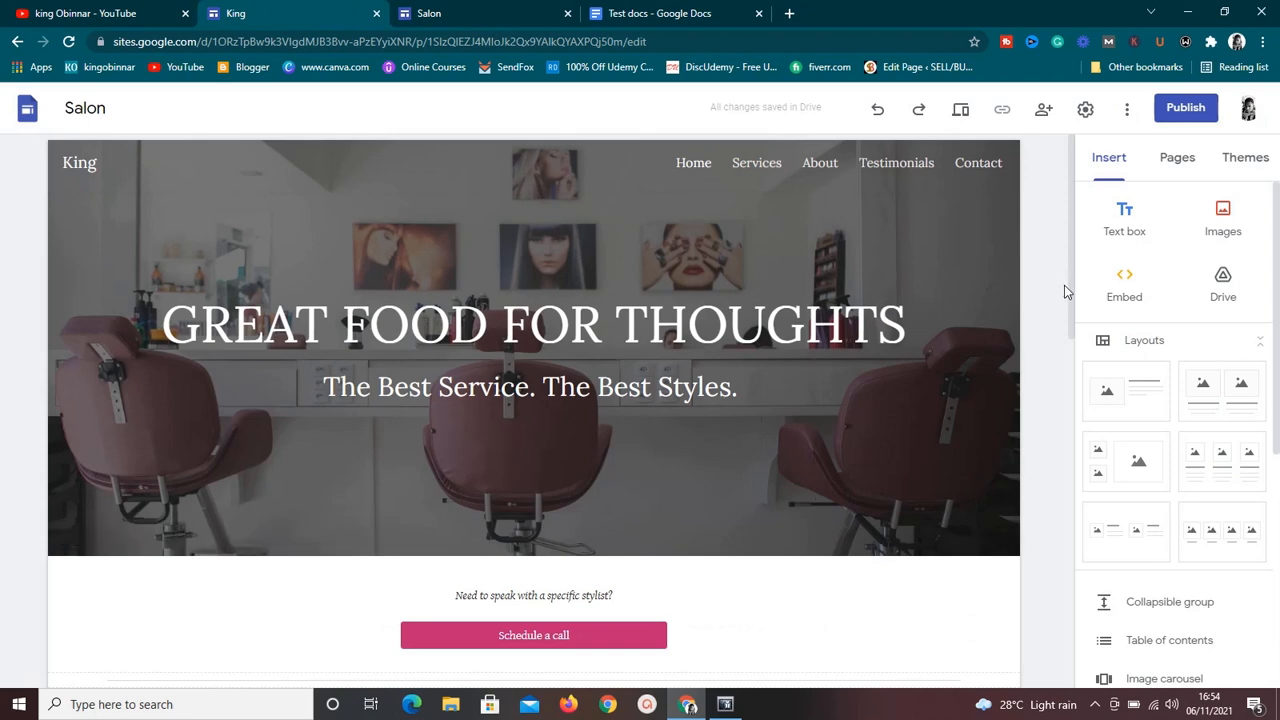
{"action": "left_click_drag", "start_coordinate": [1070, 288], "coordinate": [1072, 695]}
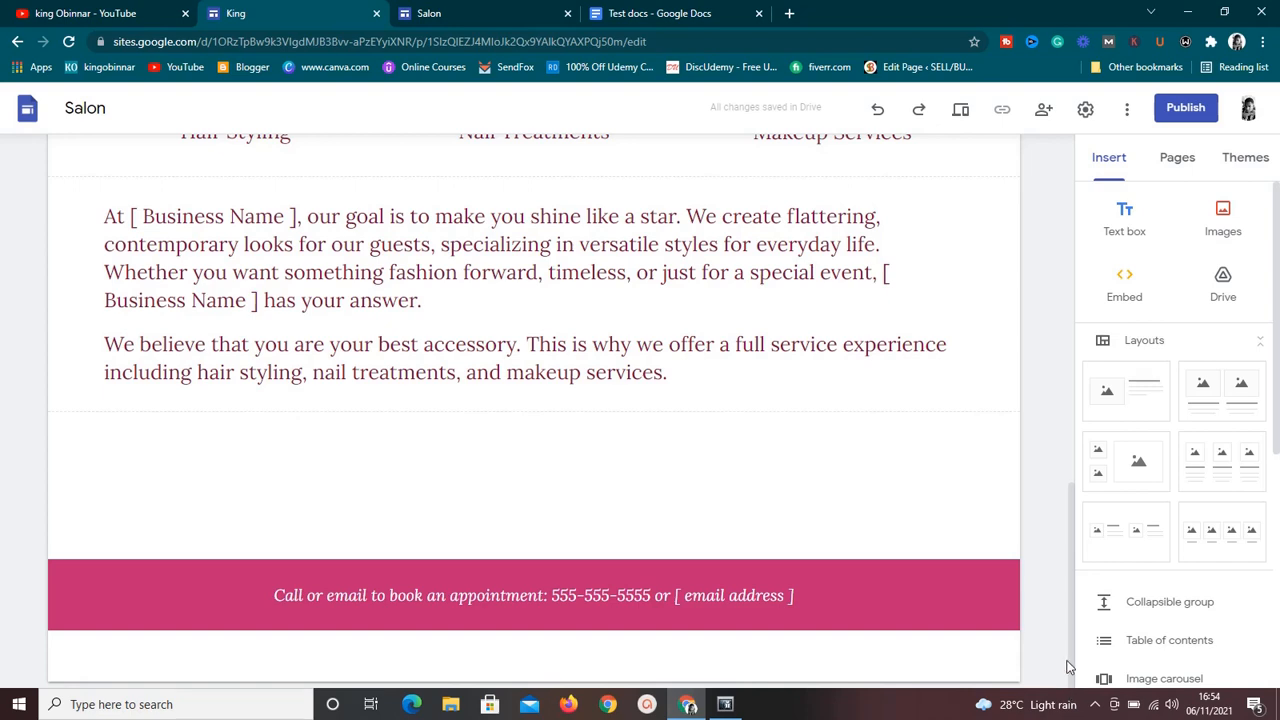
{"action": "left_click_drag", "start_coordinate": [1075, 665], "coordinate": [1090, 292]}
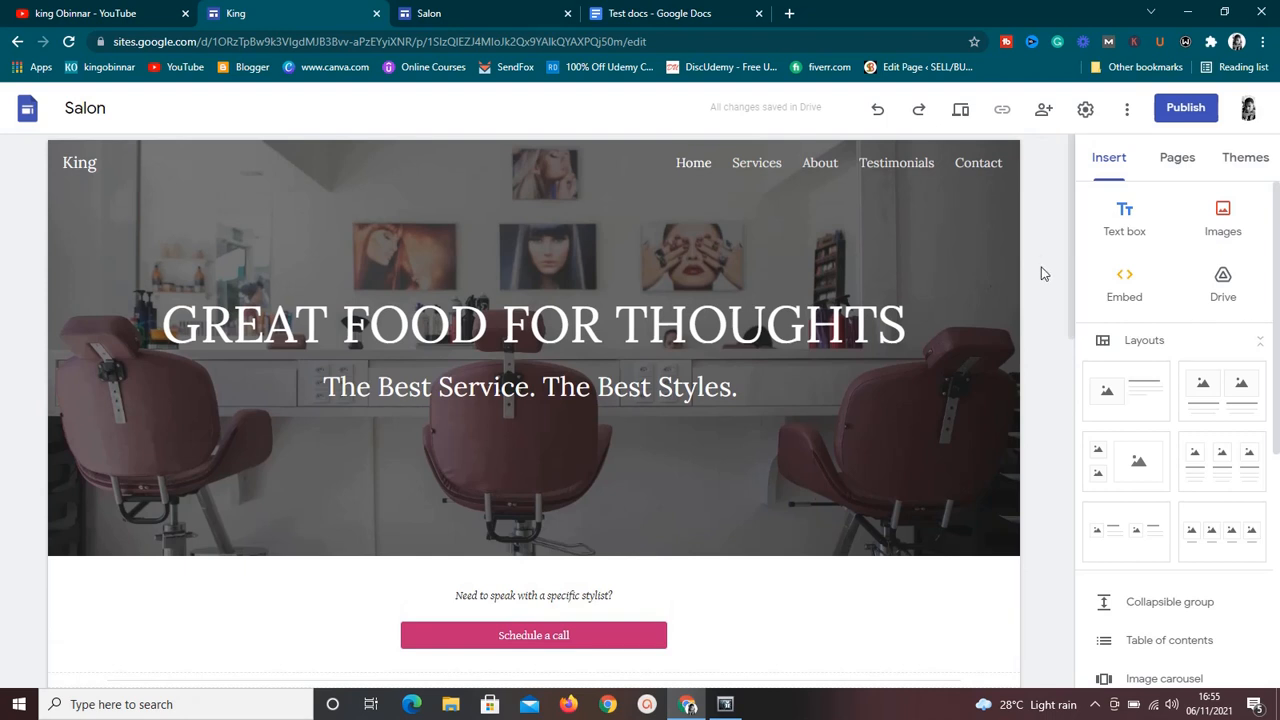
{"action": "left_click_drag", "start_coordinate": [1070, 270], "coordinate": [1090, 205]}
{"action": "left_click", "coordinate": [1193, 120]}
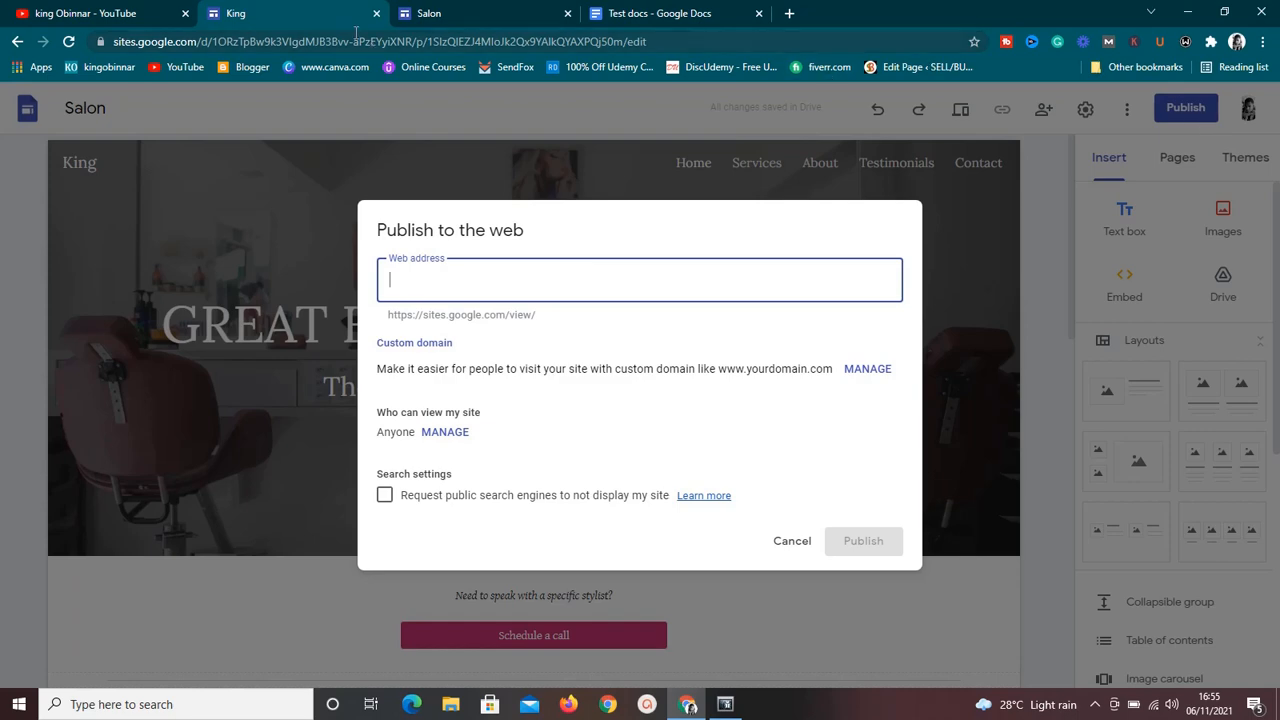
Switch to the YouTube channel and browse its uploaded videos for the tutorial on connecting a custom domain with Google Sites.
{"action": "left_click", "coordinate": [47, 13]}
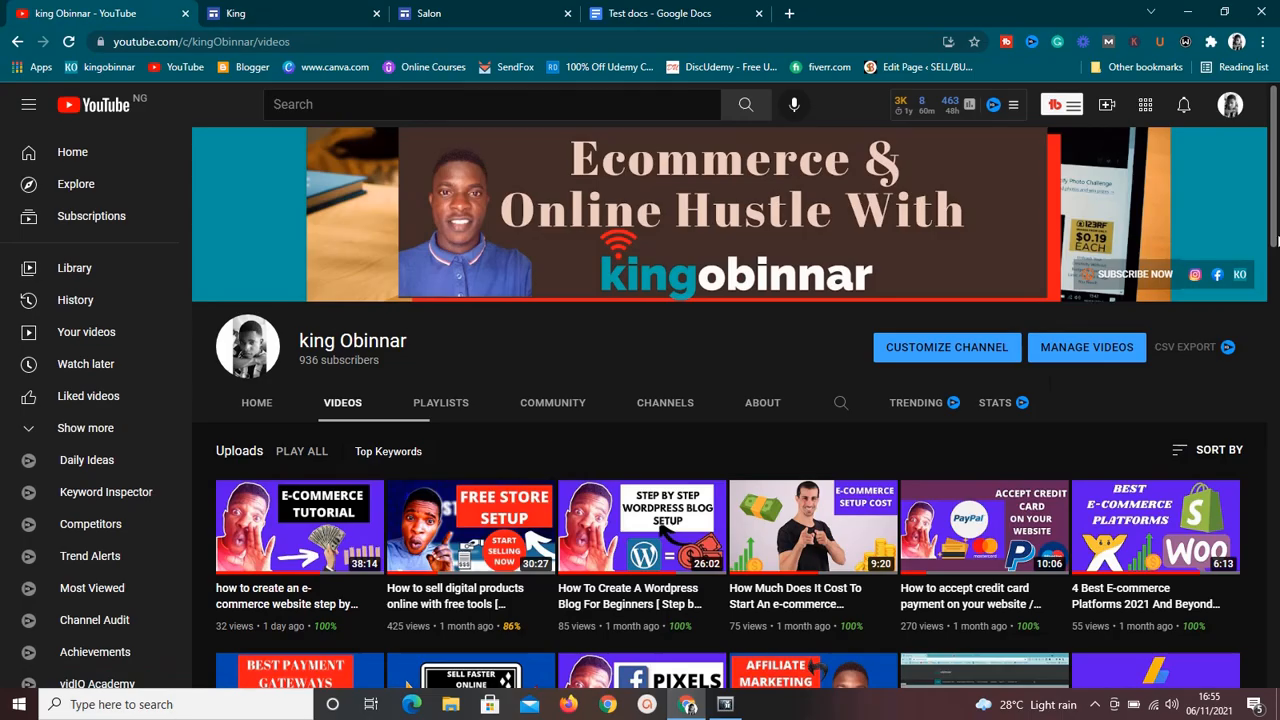
{"action": "scroll", "coordinate": [815, 295], "scroll_direction": "down", "scroll_amount": 5}
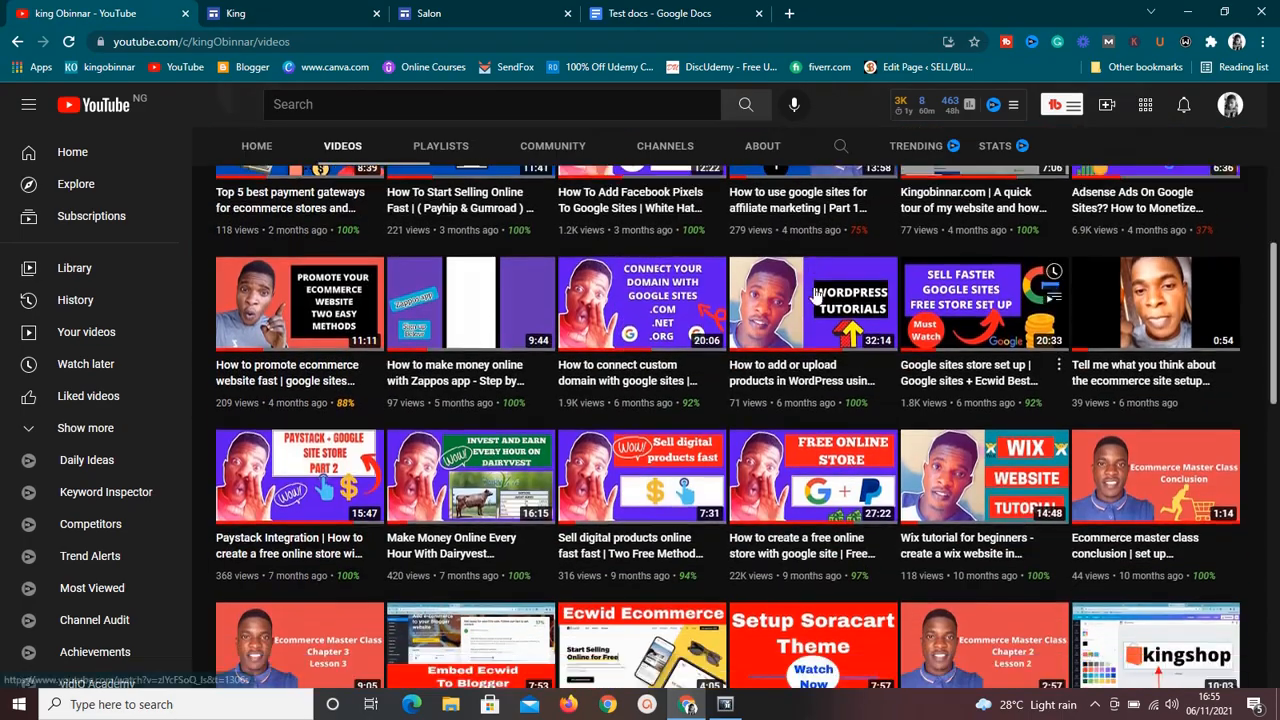
{"action": "mouse_move", "coordinate": [655, 342]}
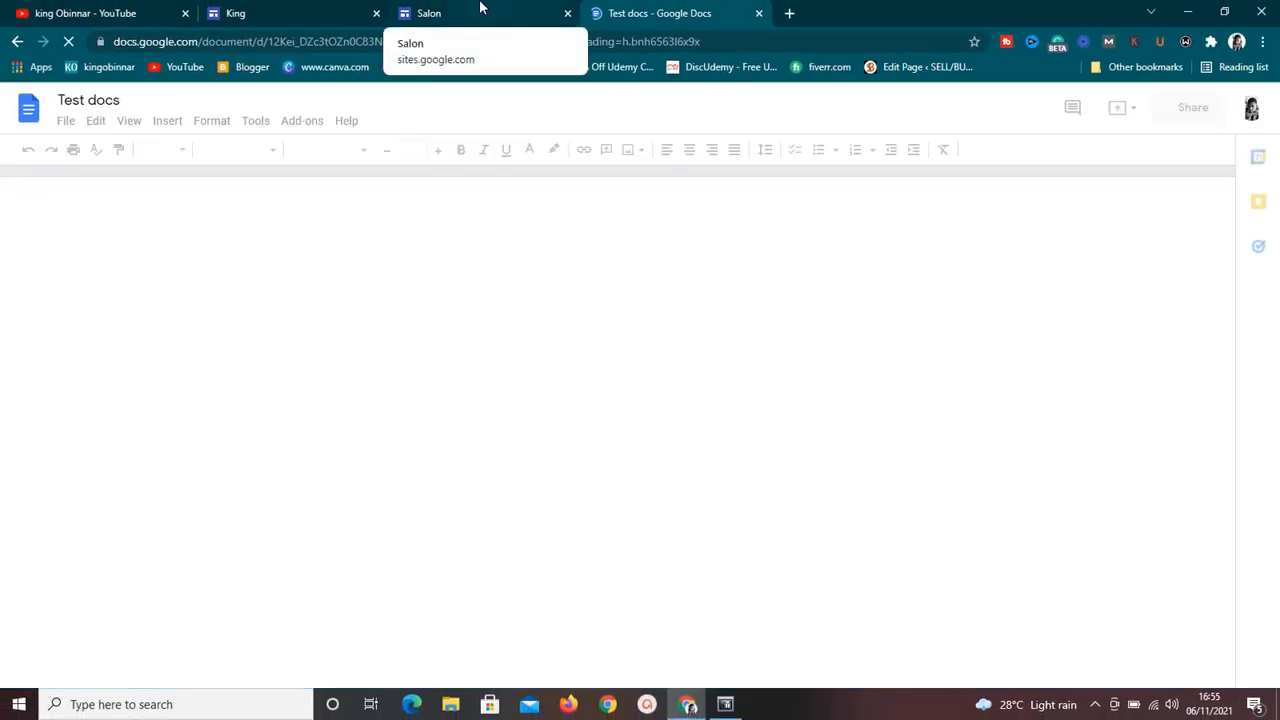
{"action": "left_click", "coordinate": [480, 10]}
Try the web address "goooooodtgygyg" in the site's publishing settings, check the viewer access option, and cancel publishing.
{"action": "left_click", "coordinate": [314, 13]}
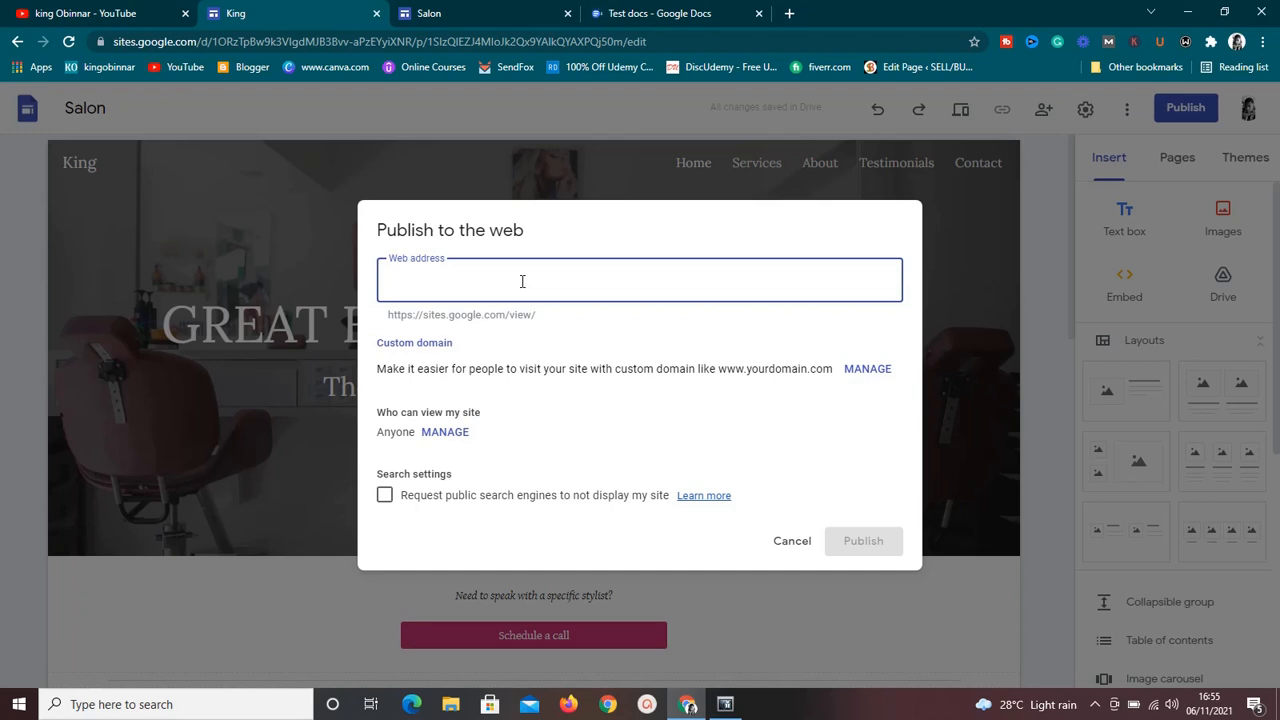
{"action": "type", "text": "g"}
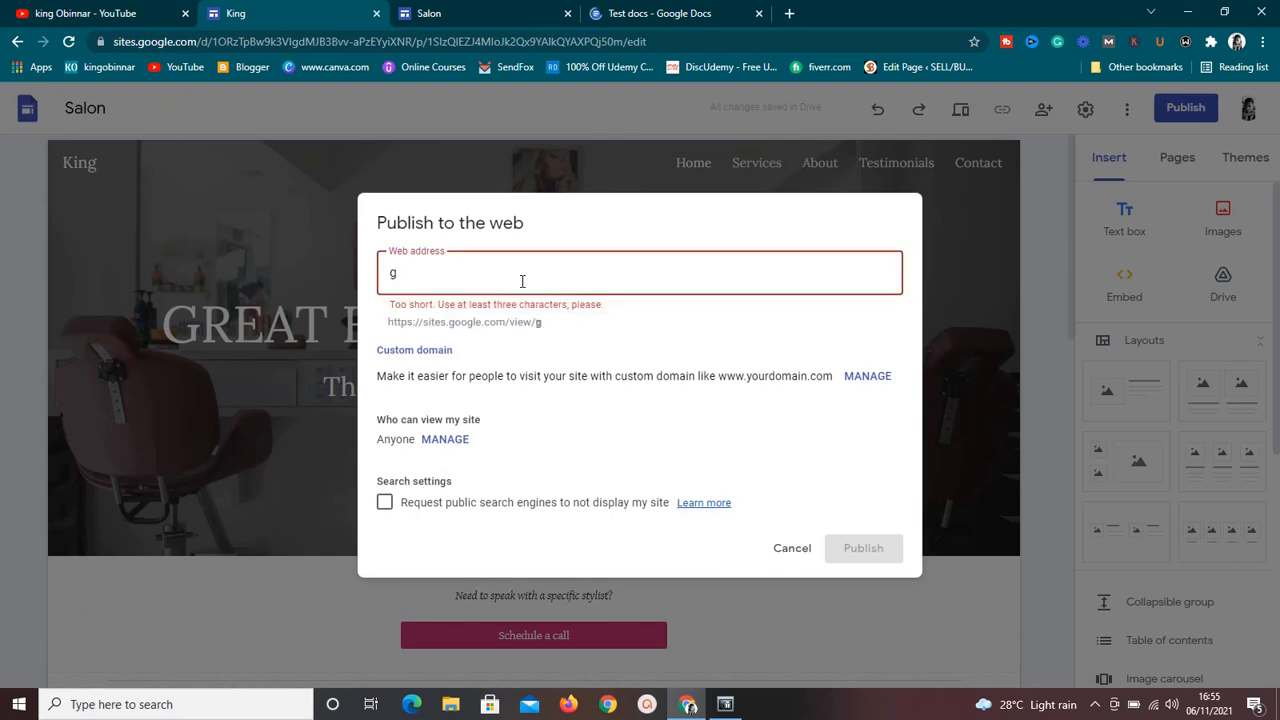
{"action": "type", "text": "ooooood"}
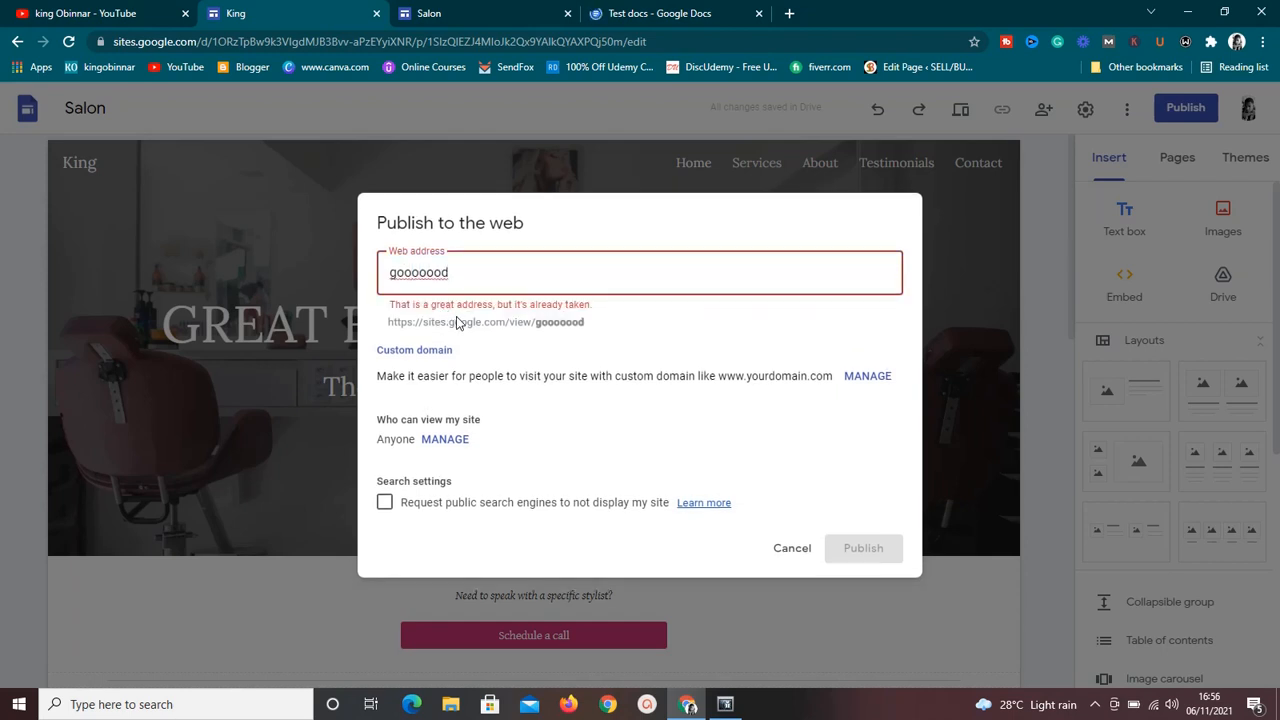
{"action": "type", "text": "tgygyg"}
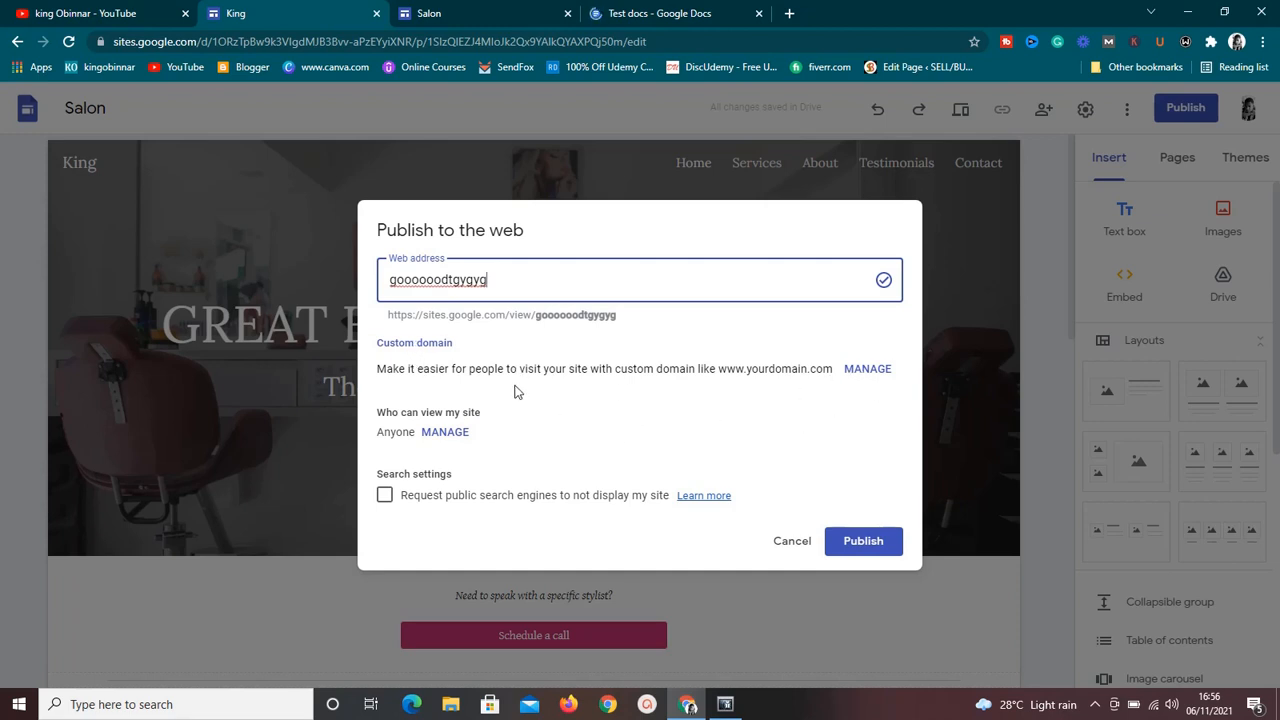
{"action": "left_click", "coordinate": [443, 433]}
{"action": "left_click", "coordinate": [792, 541]}
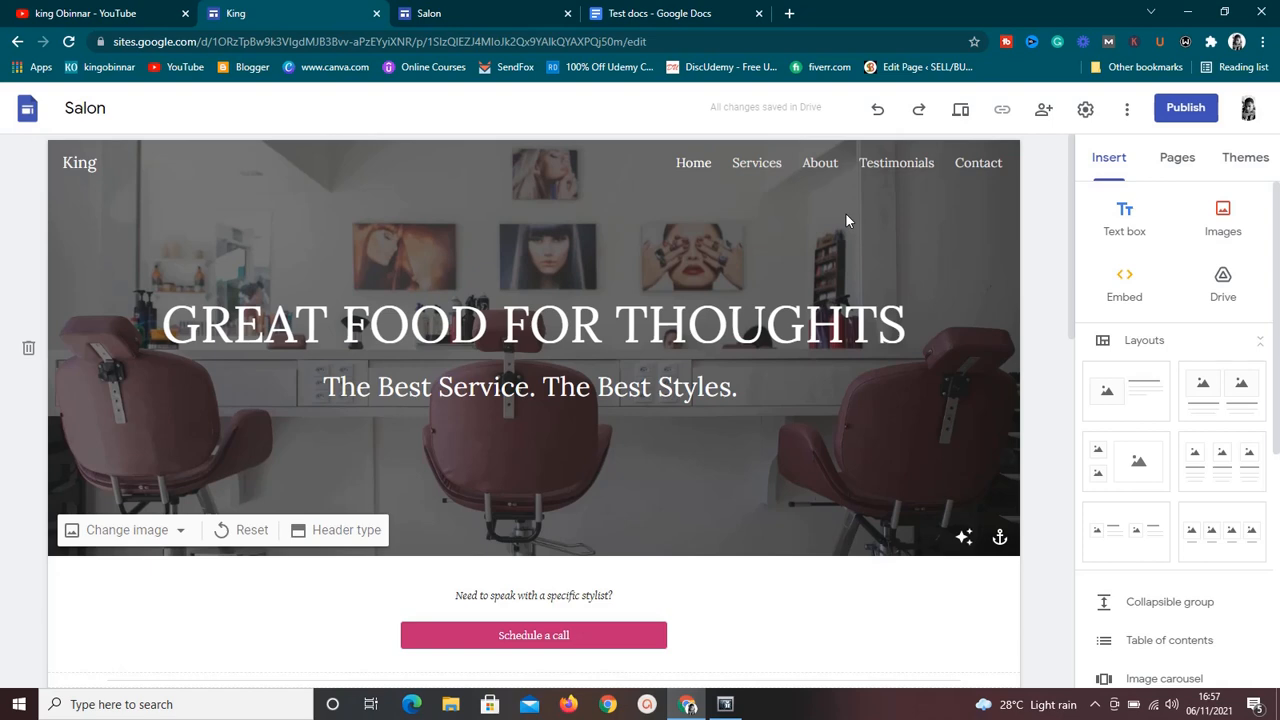
Return to the Salon site preview and look over the top of its Home page.
{"action": "left_click", "coordinate": [466, 11]}
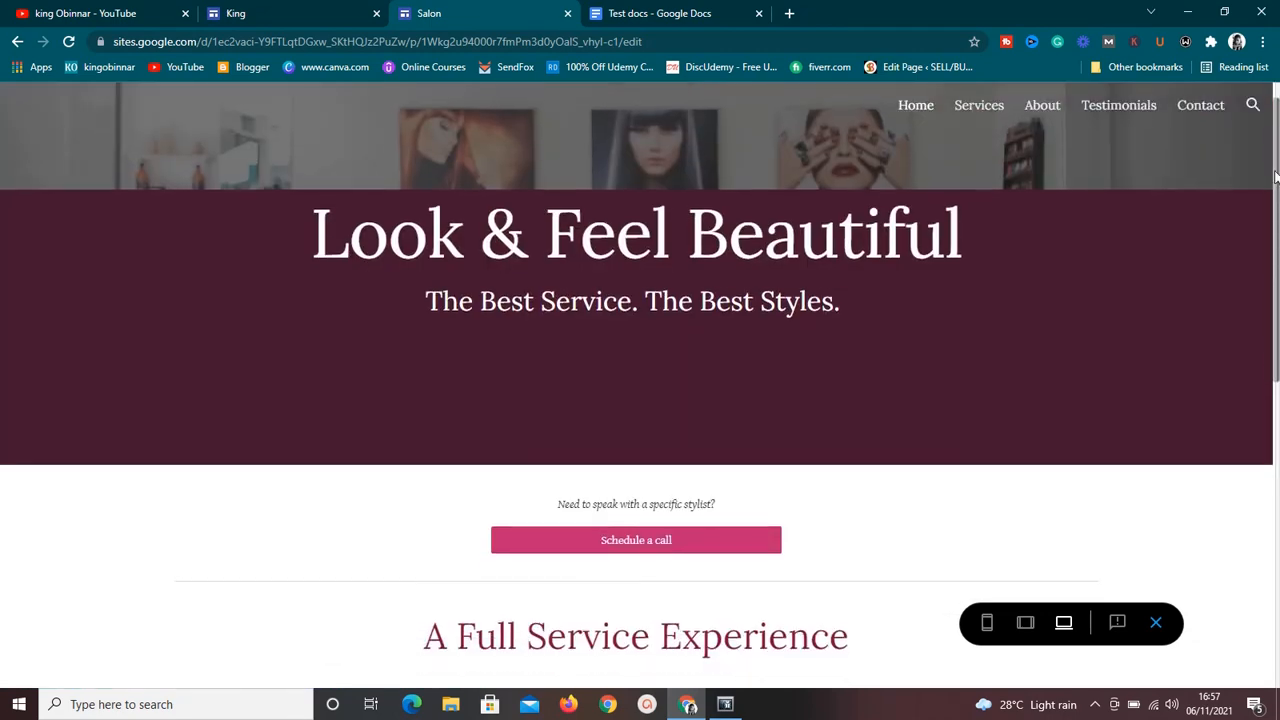
{"action": "left_click_drag", "start_coordinate": [1275, 240], "coordinate": [1276, 183]}
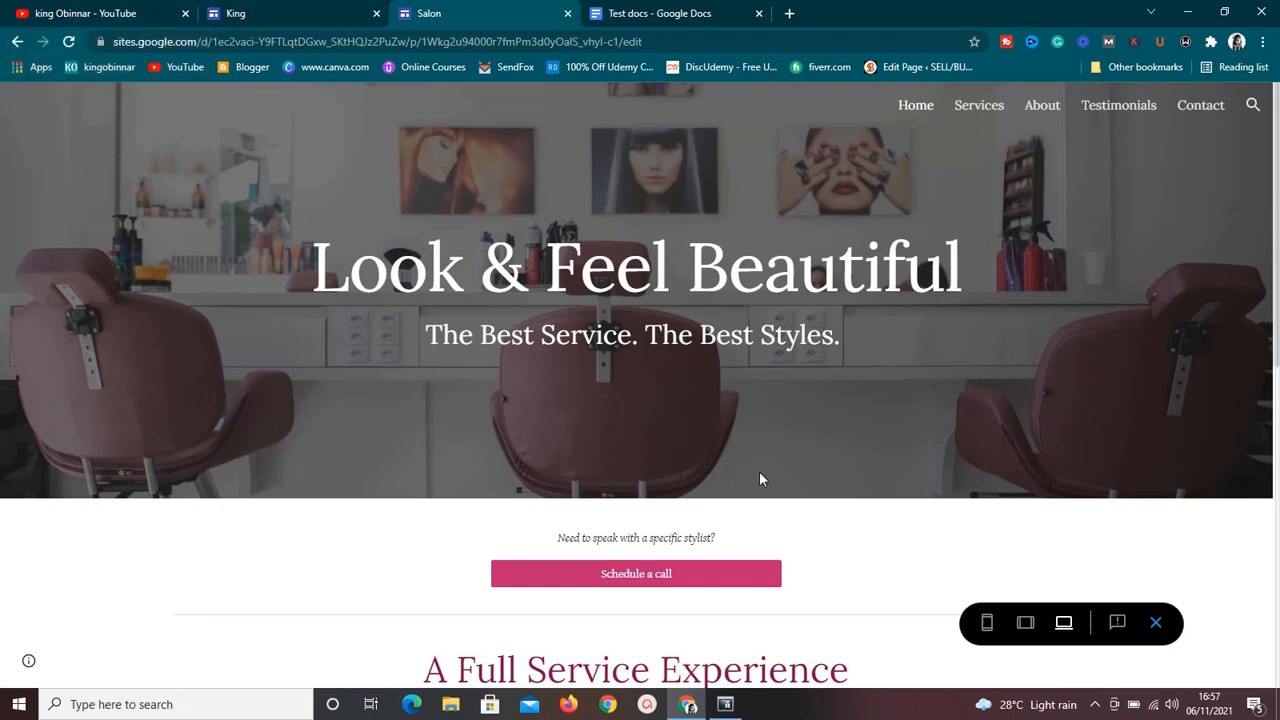
{"action": "left_click", "coordinate": [1095, 705]}
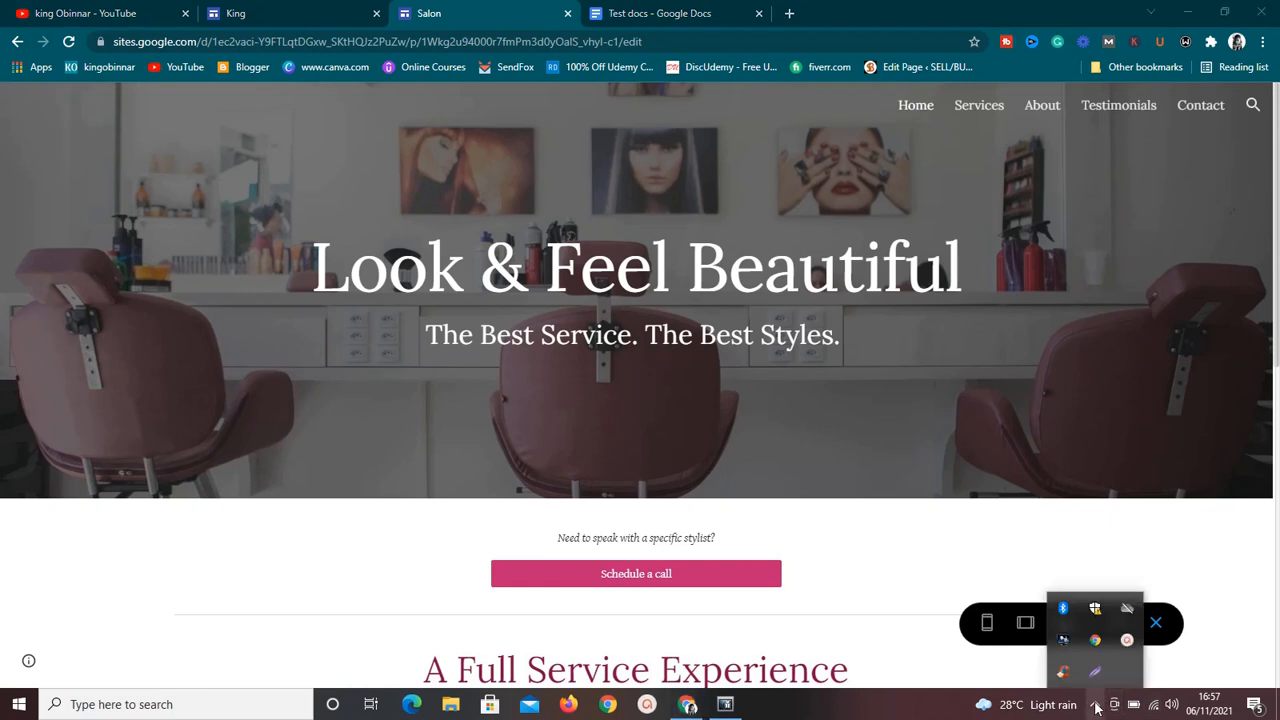
{"action": "left_click", "coordinate": [1129, 641]}
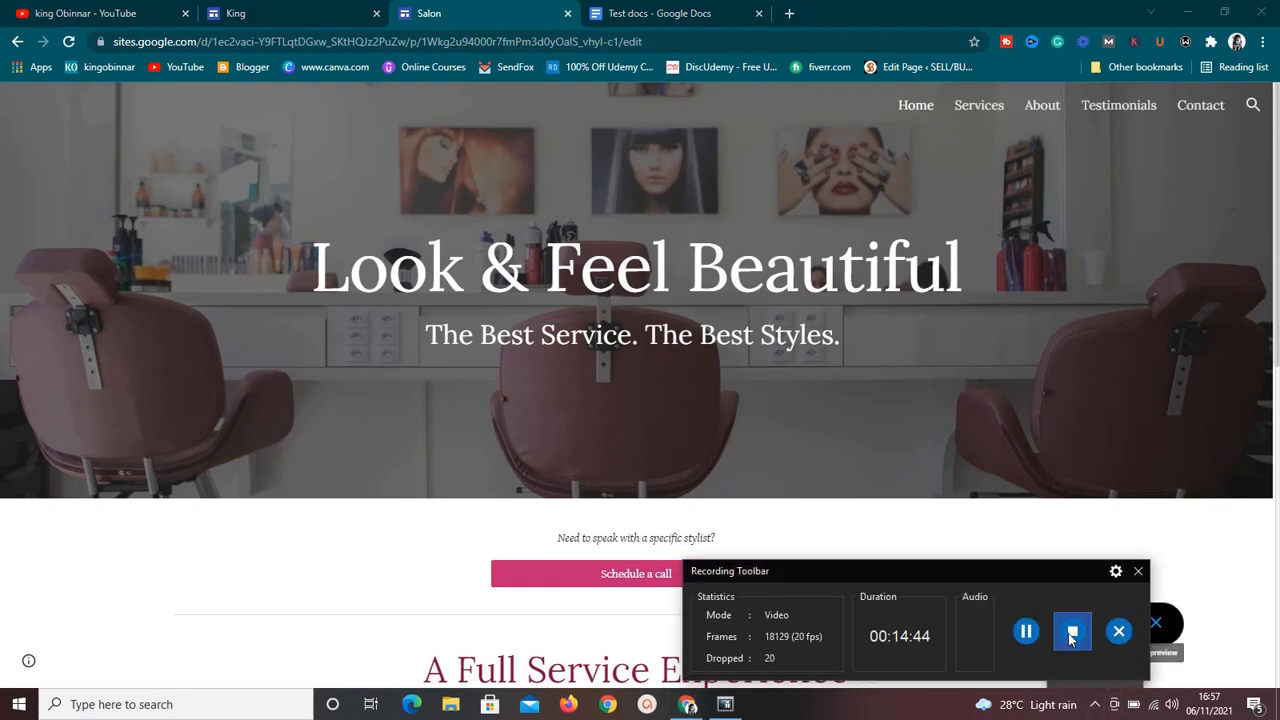